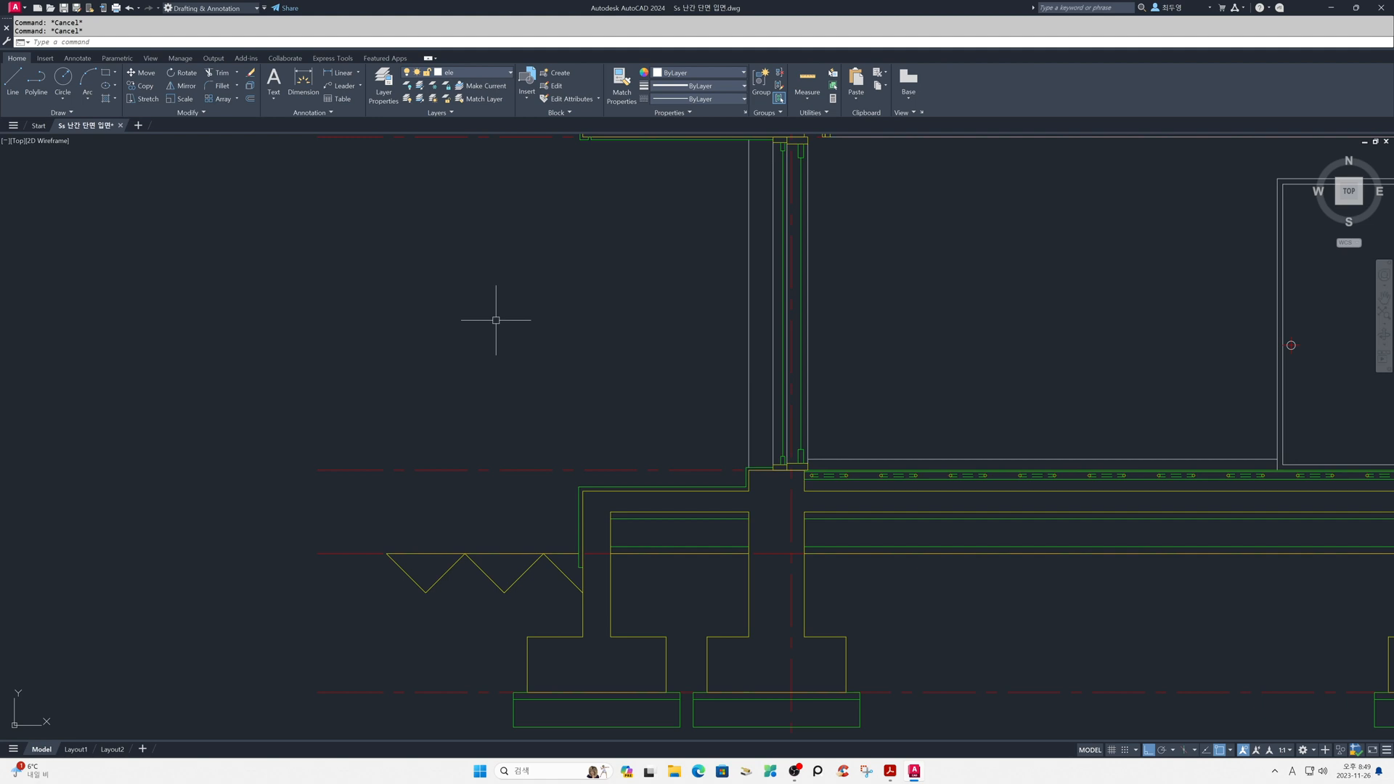
- Offset the porch slab's top finish line 900 upward, with the offset copy placed on the current layer
{"action": "key", "text": "Return"}
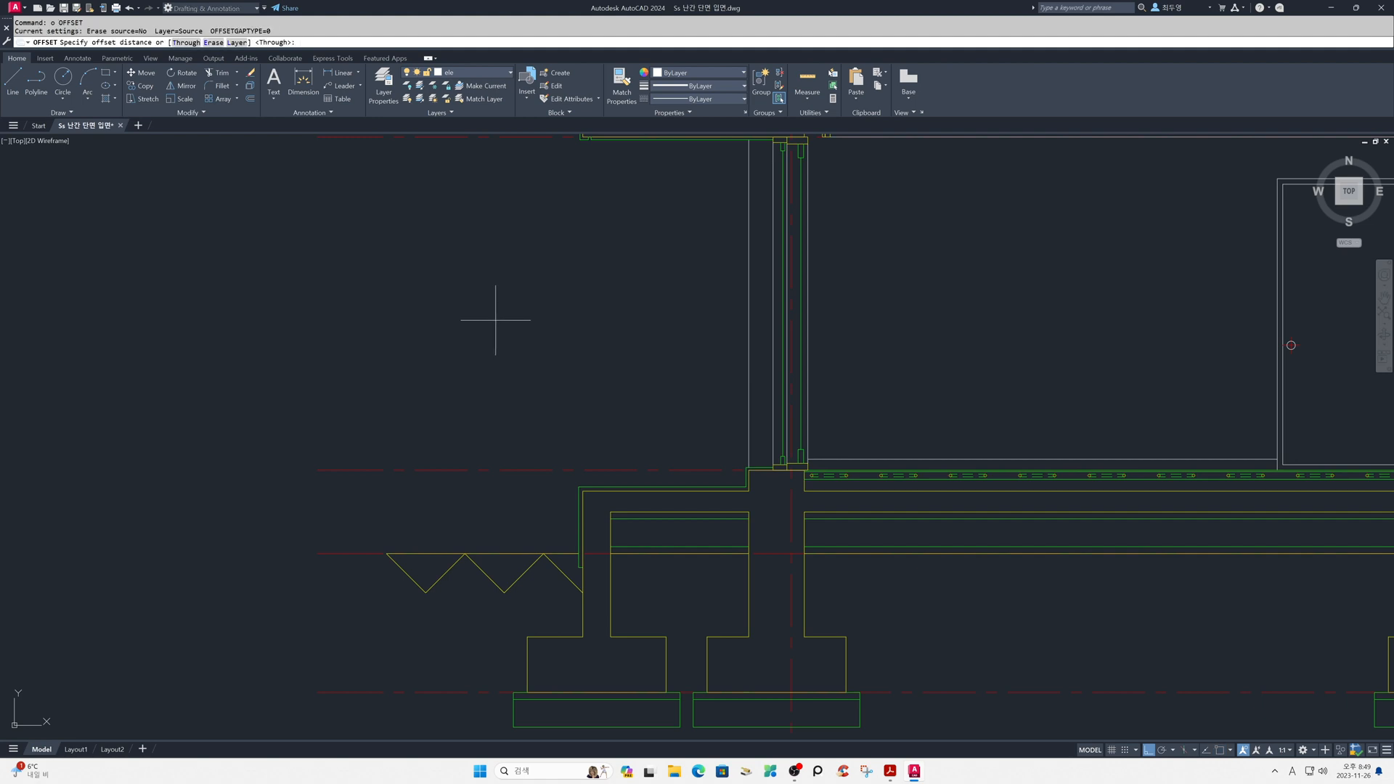
{"action": "left_click", "coordinate": [238, 44]}
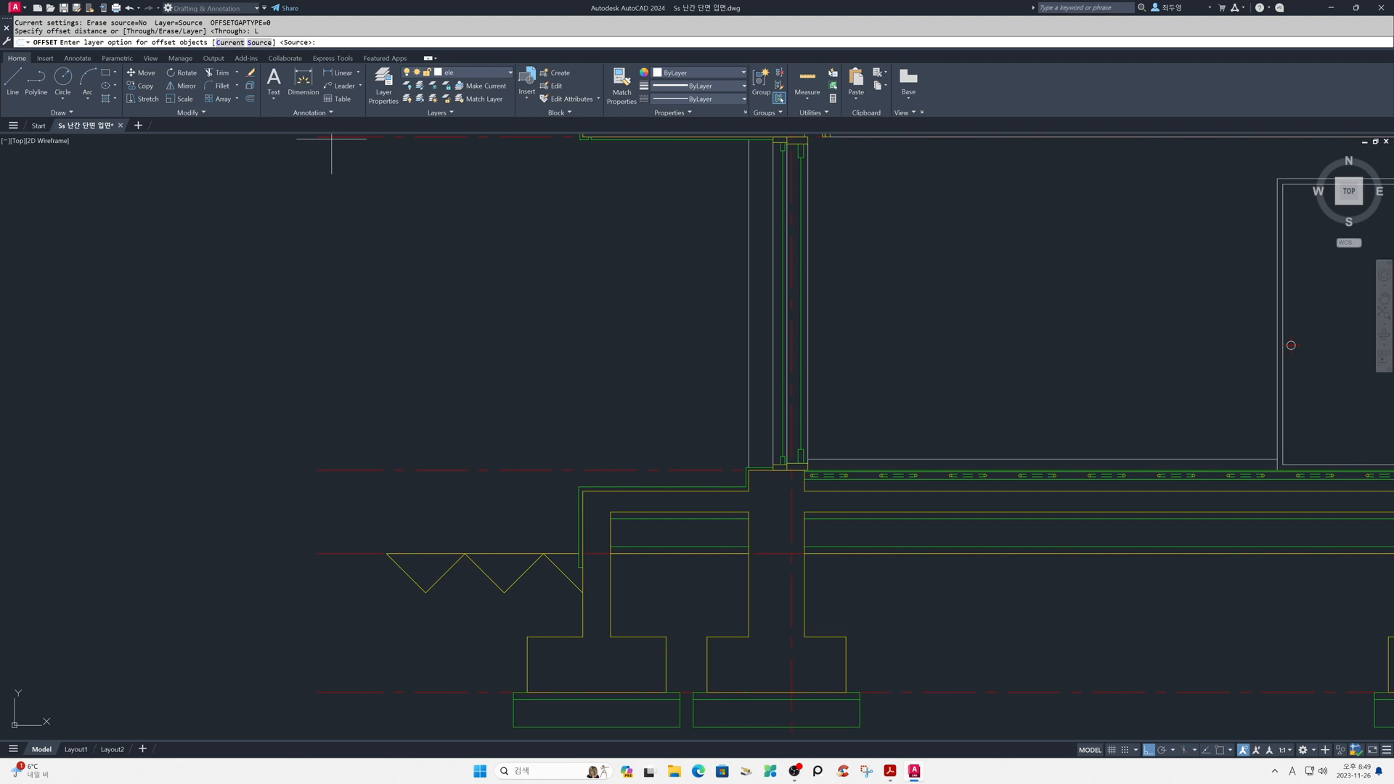
{"action": "left_click", "coordinate": [225, 43]}
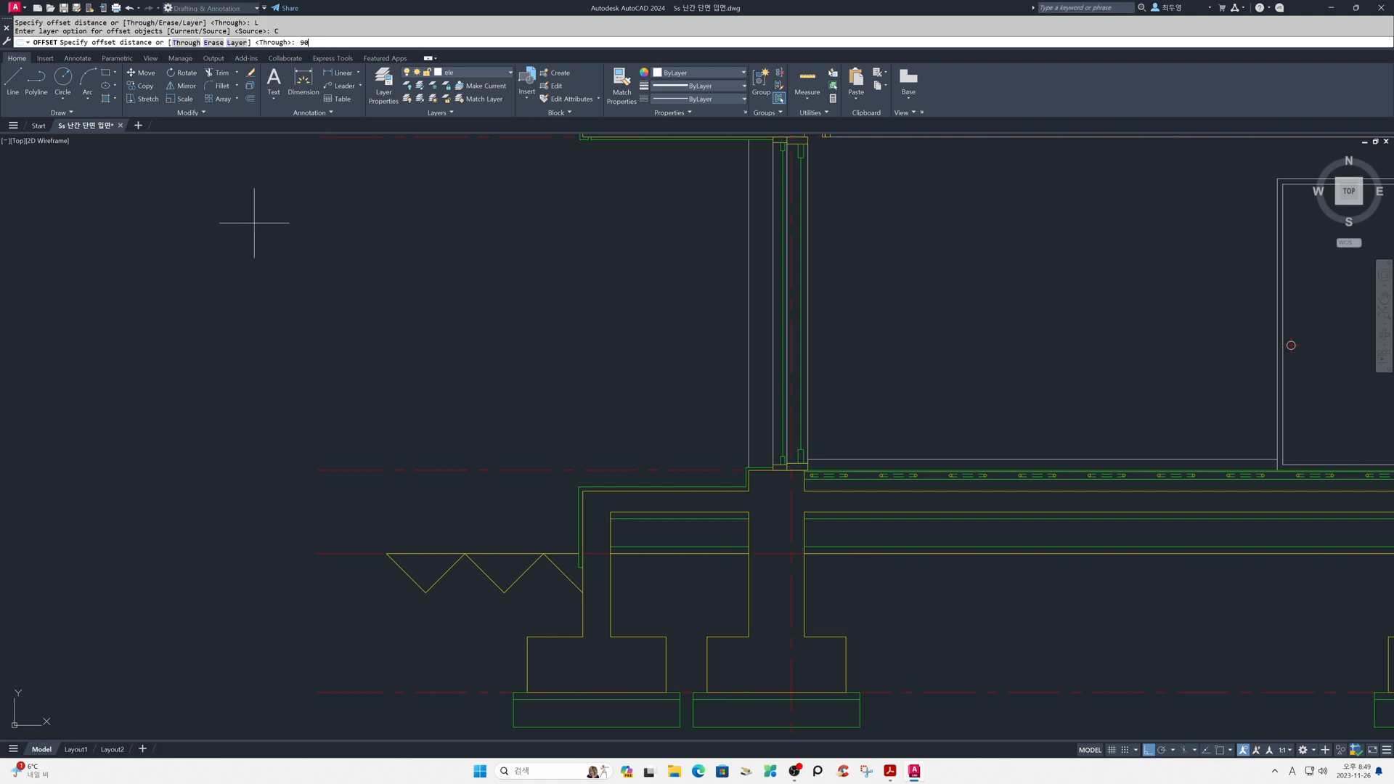
{"action": "key", "text": "Return"}
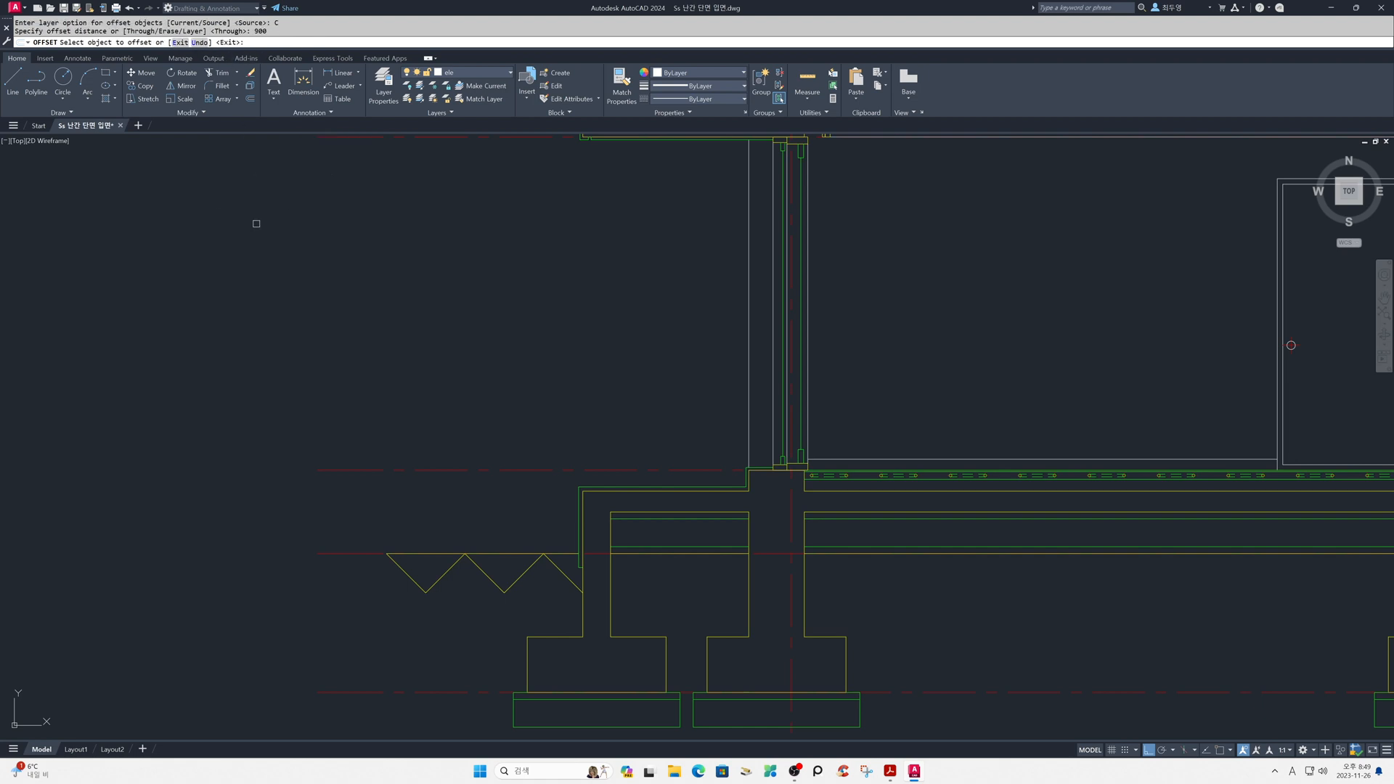
{"action": "left_click", "coordinate": [600, 485]}
{"action": "left_click", "coordinate": [604, 408]}
{"action": "key", "text": "Return"}
- Offset the new horizontal railing line 100 downward to form the handrail's lower edge
{"action": "key", "text": "Return"}
{"action": "type", "text": "100"}
{"action": "key", "text": "Return"}
{"action": "left_click", "coordinate": [619, 363]}
{"action": "left_click", "coordinate": [639, 397]}
- Extend both horizontal handrail lines to the wall's outer vertical line
{"action": "key", "text": "Return"}
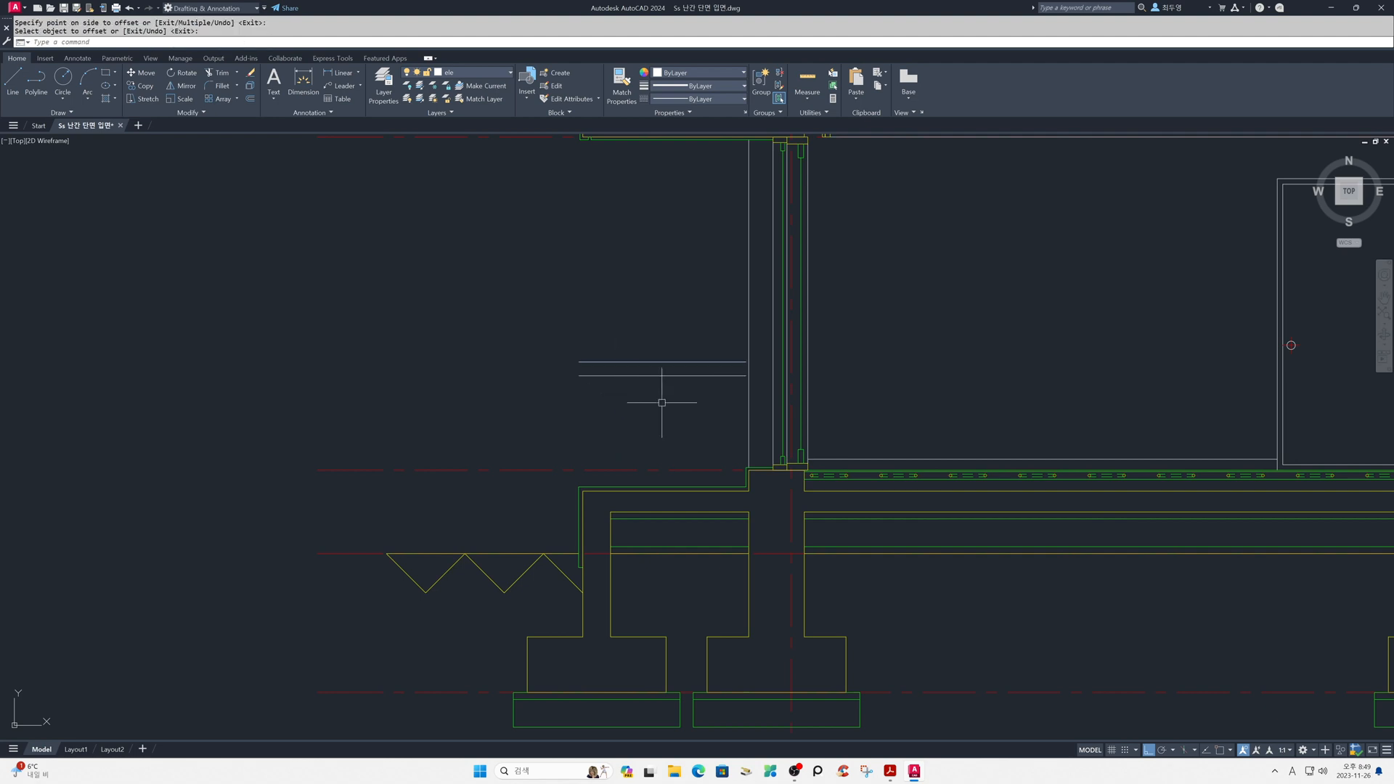
{"action": "type", "text": "ex"}
{"action": "key", "text": "Return"}
{"action": "left_click", "coordinate": [737, 396]}
{"action": "left_click", "coordinate": [720, 349]}
- Draw a vertical line from the porch slab's outer structural corner up past the two handrail lines
{"action": "key", "text": "Return"}
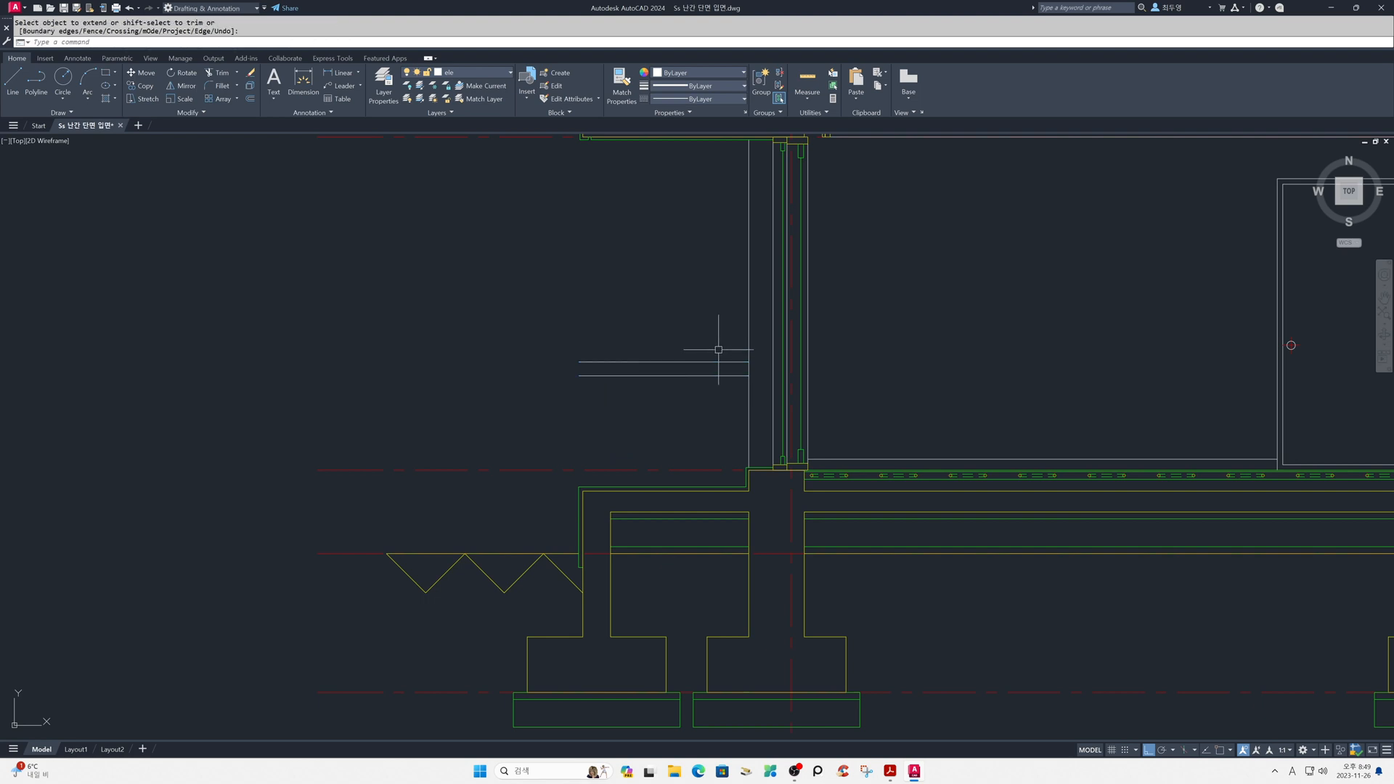
{"action": "type", "text": "z"}
{"action": "key", "text": "Return"}
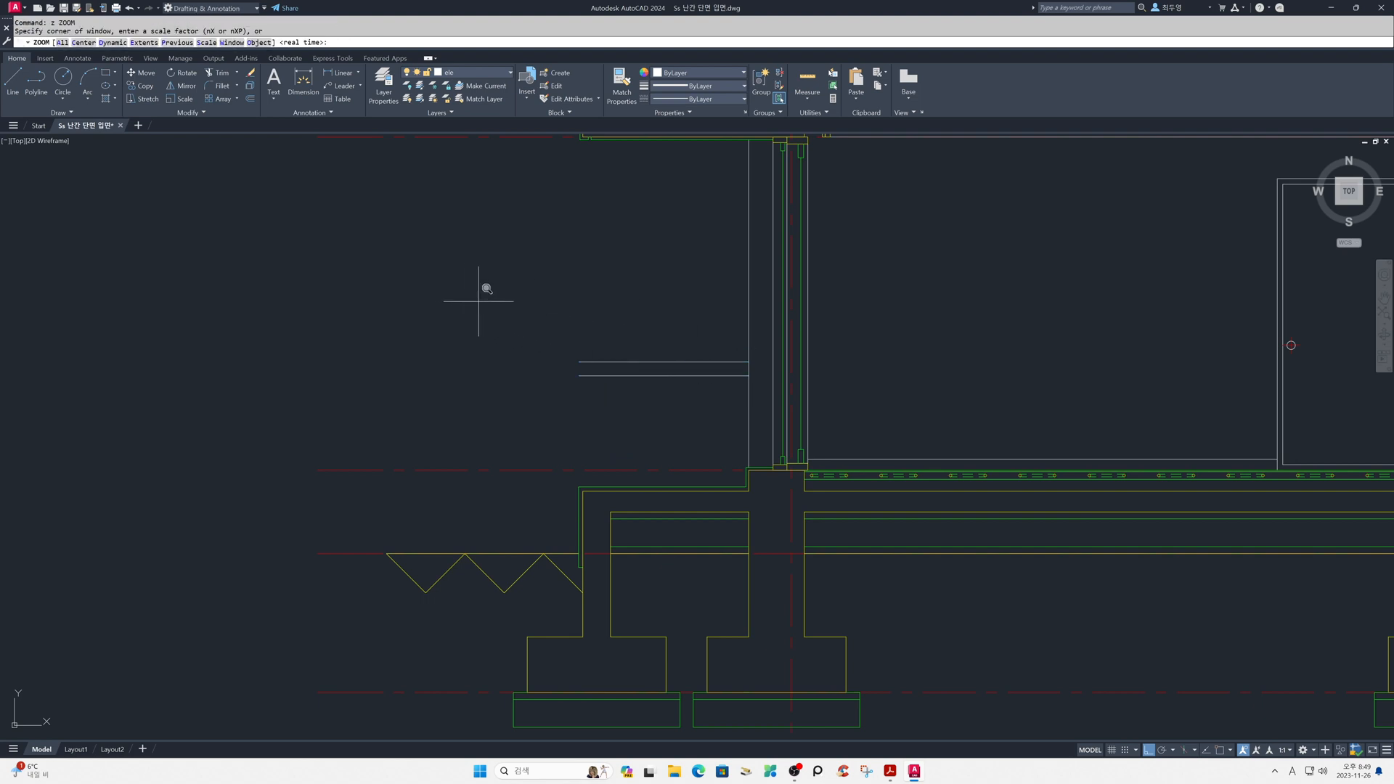
{"action": "left_click", "coordinate": [498, 272]}
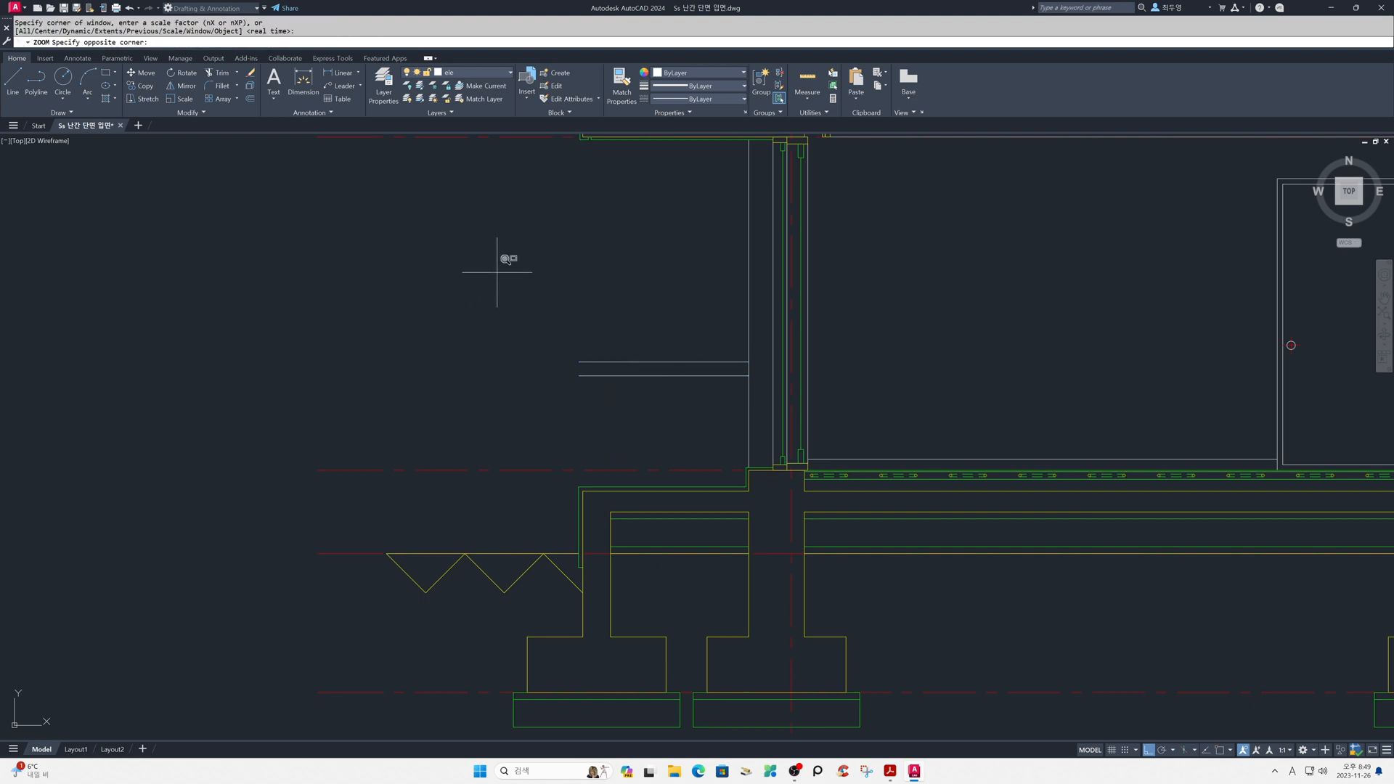
{"action": "left_click", "coordinate": [835, 549]}
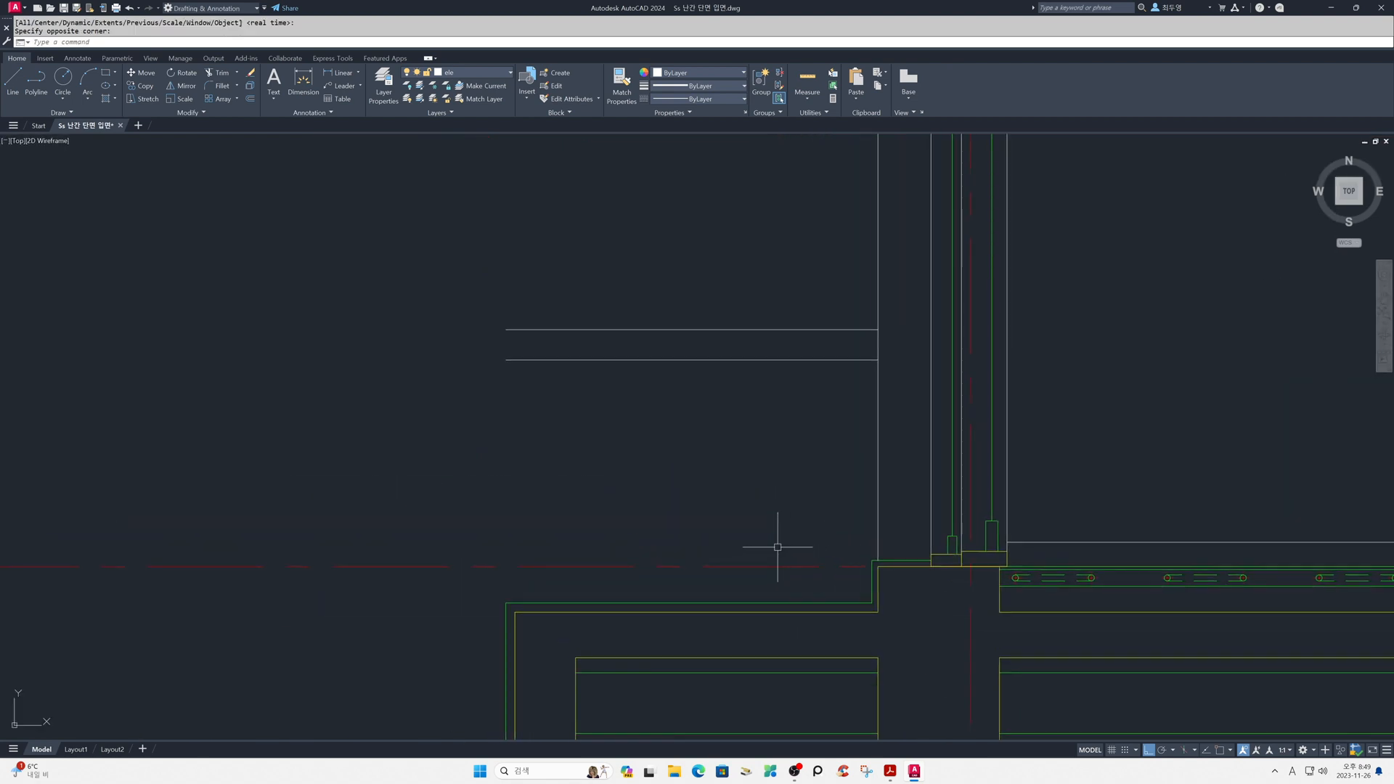
{"action": "key", "text": "Return"}
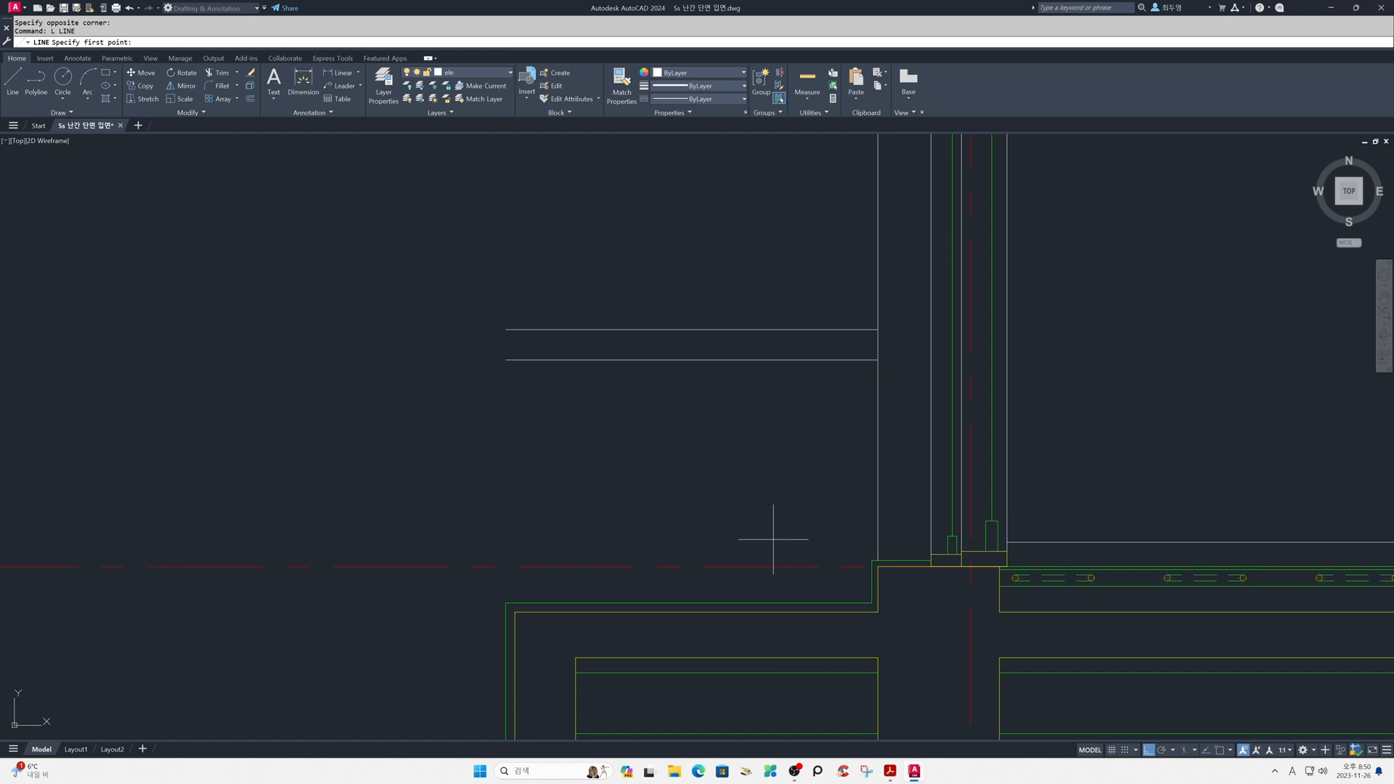
{"action": "key", "text": "F3"}
{"action": "left_click", "coordinate": [515, 612]}
{"action": "left_click", "coordinate": [574, 282]}
{"action": "key", "text": "Return"}
- Offset the vertical railing line 50 toward the wall
{"action": "type", "text": "o"}
{"action": "key", "text": "Return"}
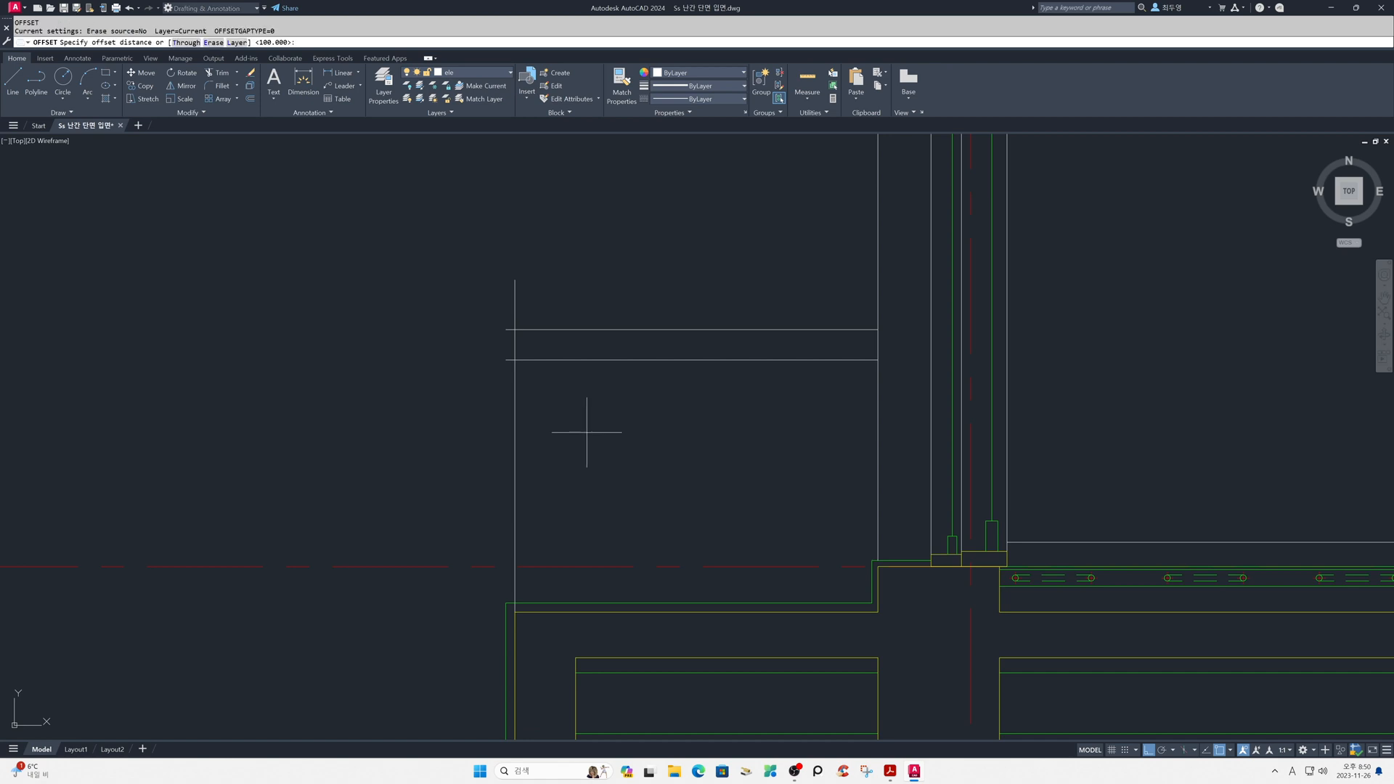
{"action": "type", "text": "50"}
{"action": "key", "text": "Return"}
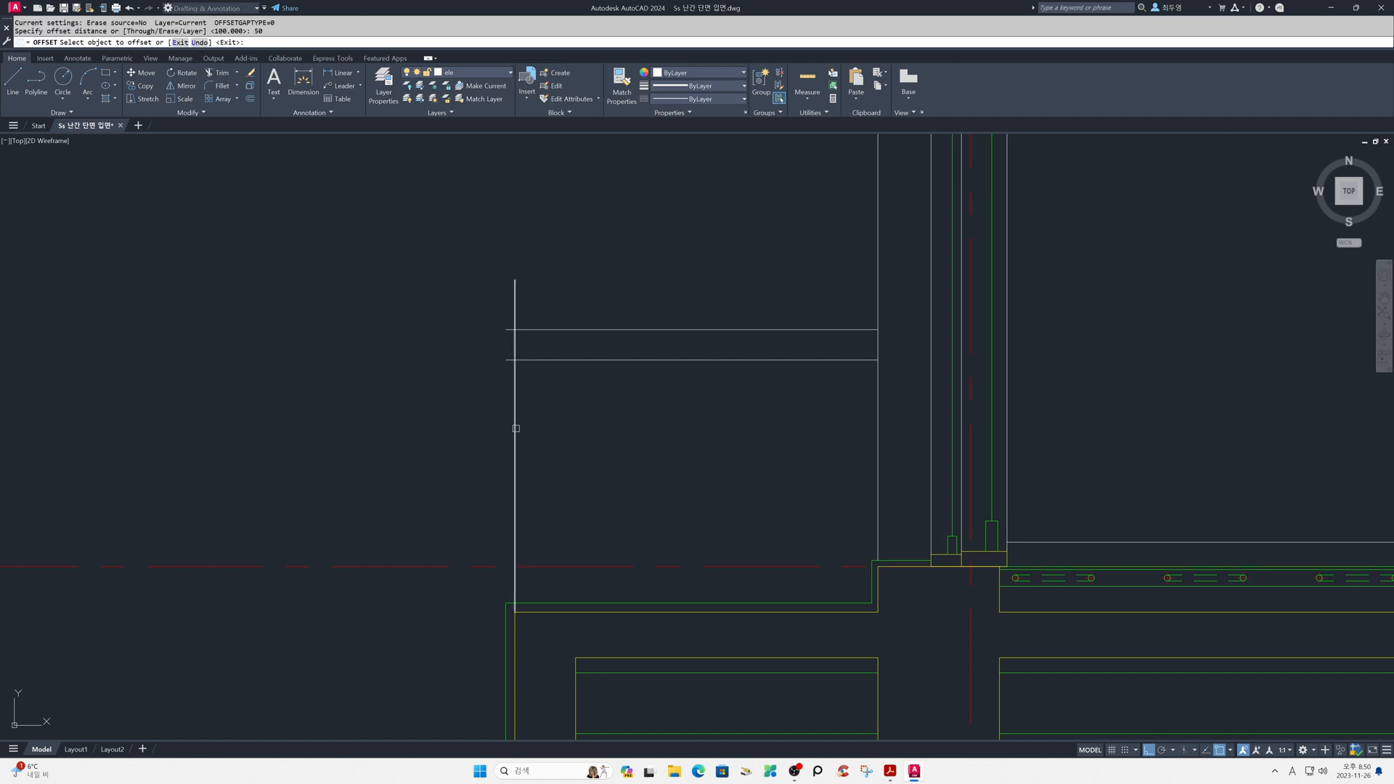
{"action": "left_click", "coordinate": [515, 429]}
{"action": "left_click", "coordinate": [569, 431]}
{"action": "key", "text": "Return"}
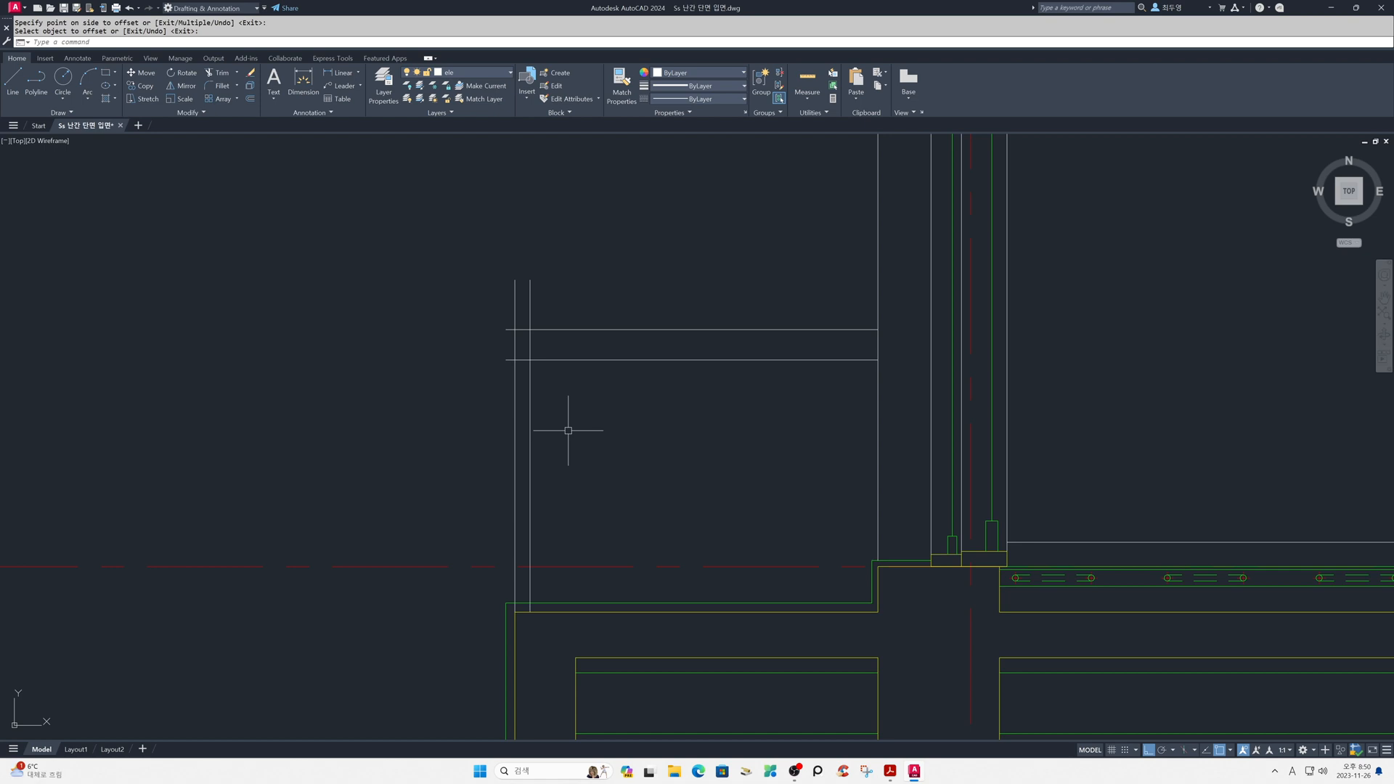
- Trim the handrail and post line ends overshooting the outer top corner and the post ends below the slab finish line
{"action": "type", "text": "tr"}
{"action": "key", "text": "Return"}
{"action": "left_click", "coordinate": [564, 316]}
{"action": "left_click", "coordinate": [506, 305]}
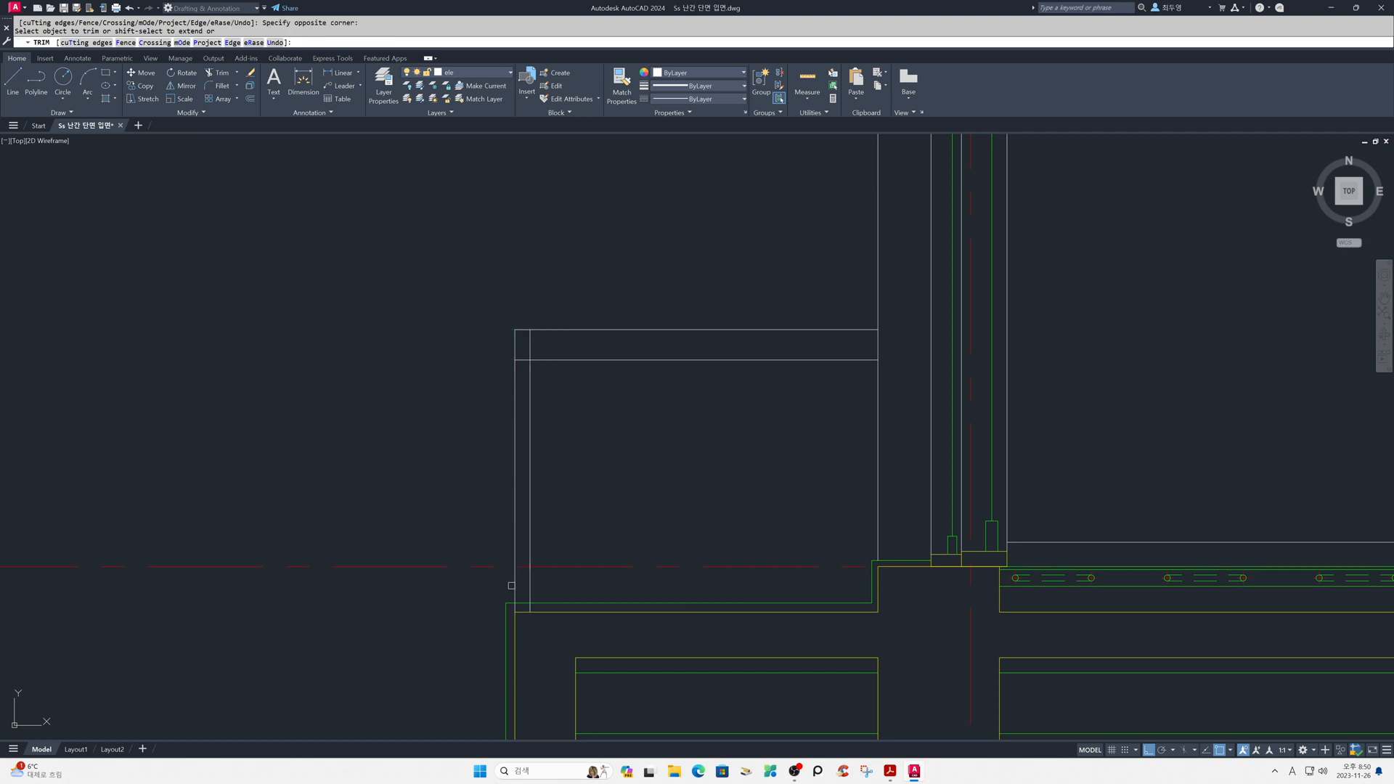
{"action": "left_click", "coordinate": [514, 609]}
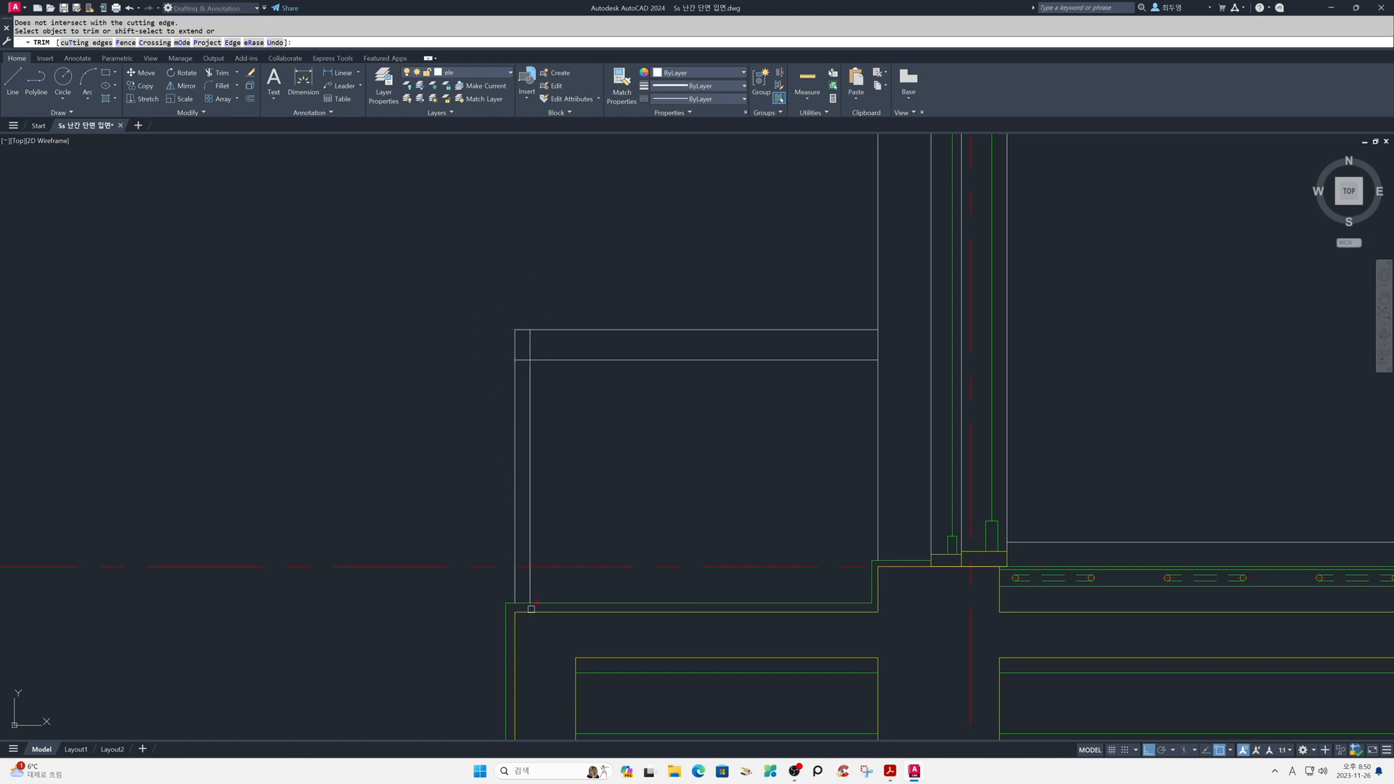
{"action": "key", "text": "Return"}
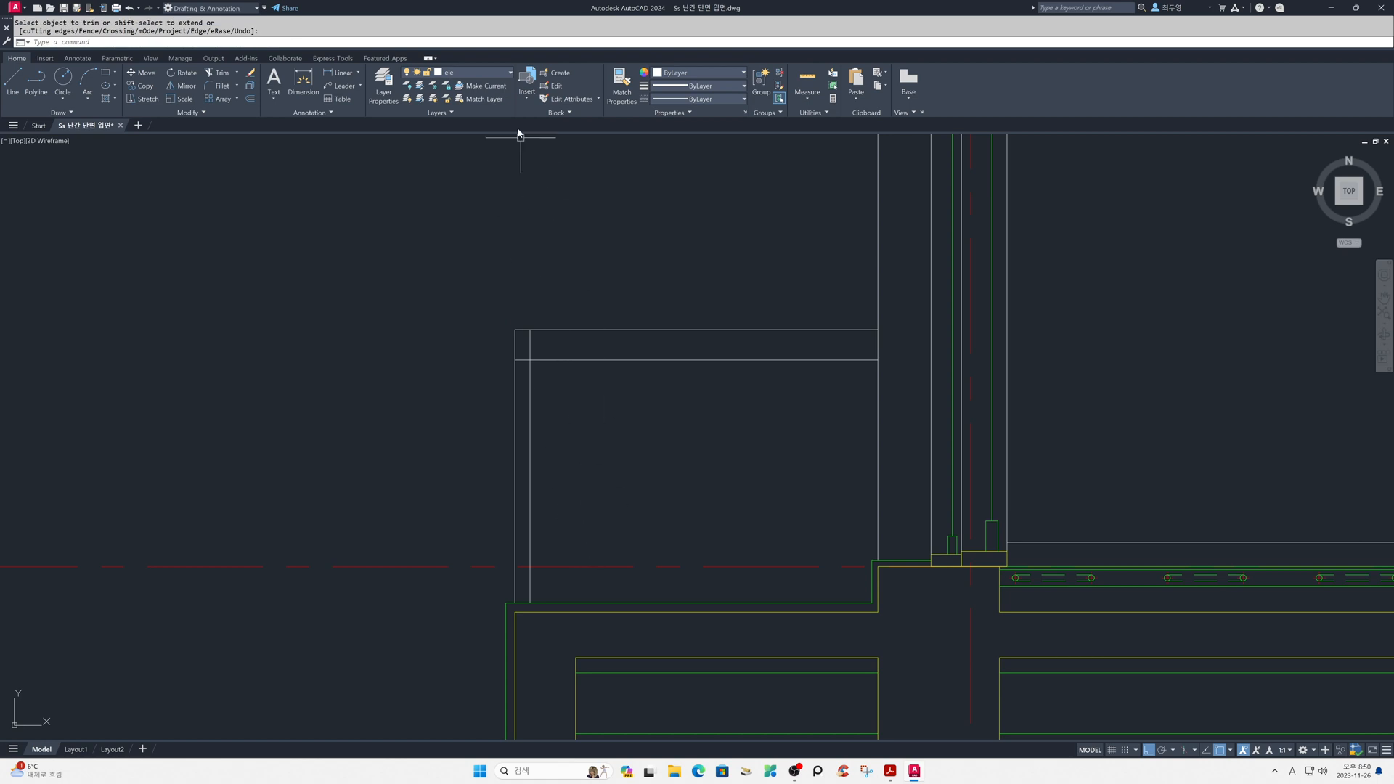
- Make sec the current layer and draw a rectangle over the handrail's outer end, between its two horizontal lines and the post lines
{"action": "left_click", "coordinate": [498, 80]}
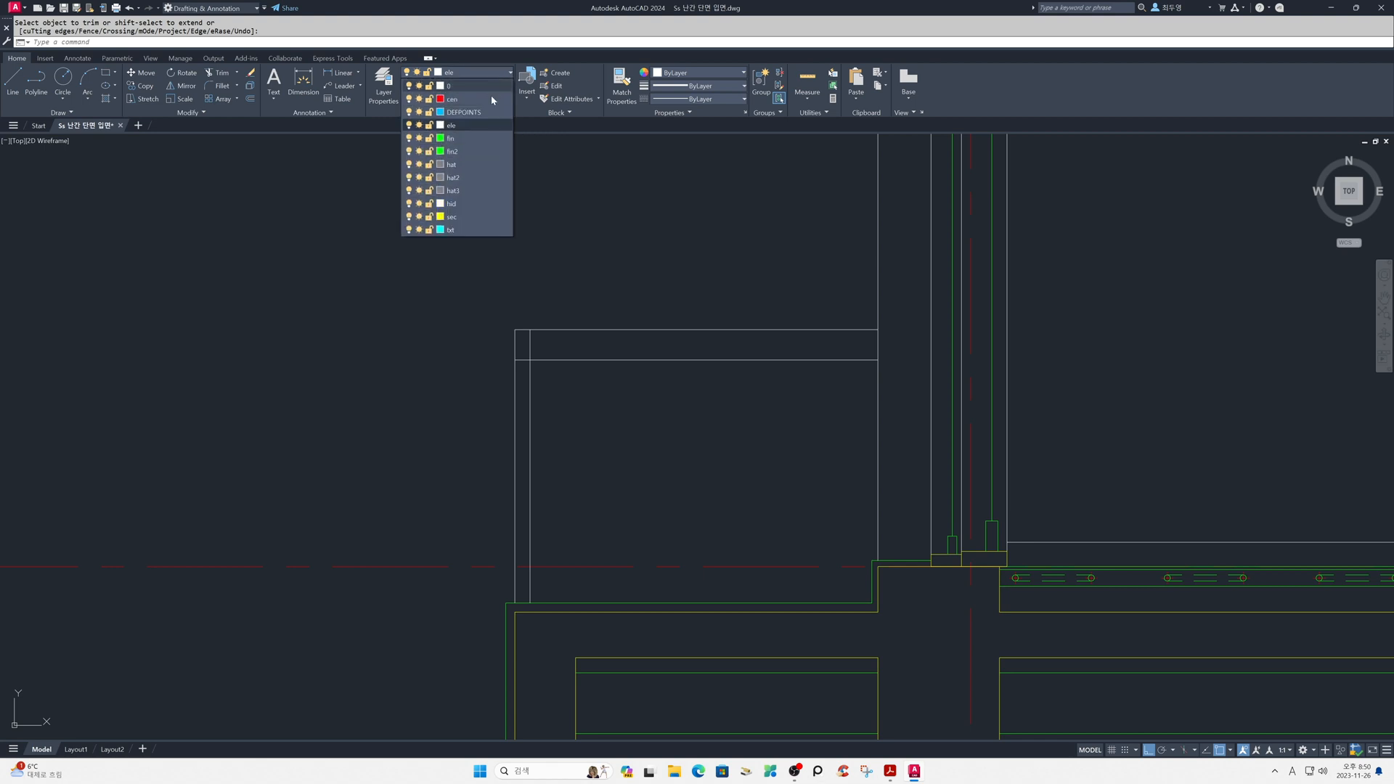
{"action": "left_click", "coordinate": [490, 217]}
{"action": "type", "text": "re"}
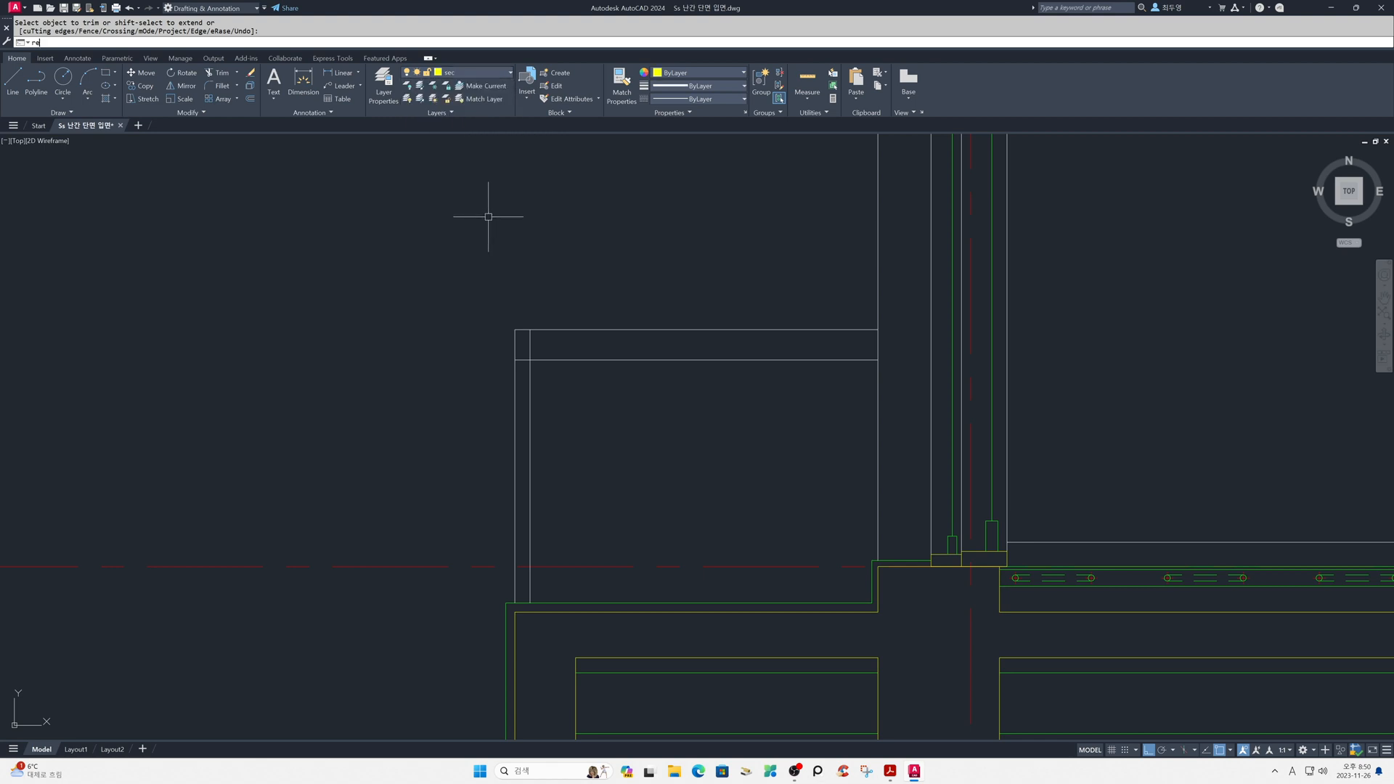
{"action": "type", "text": "c"}
{"action": "key", "text": "Return"}
{"action": "left_click", "coordinate": [515, 330]}
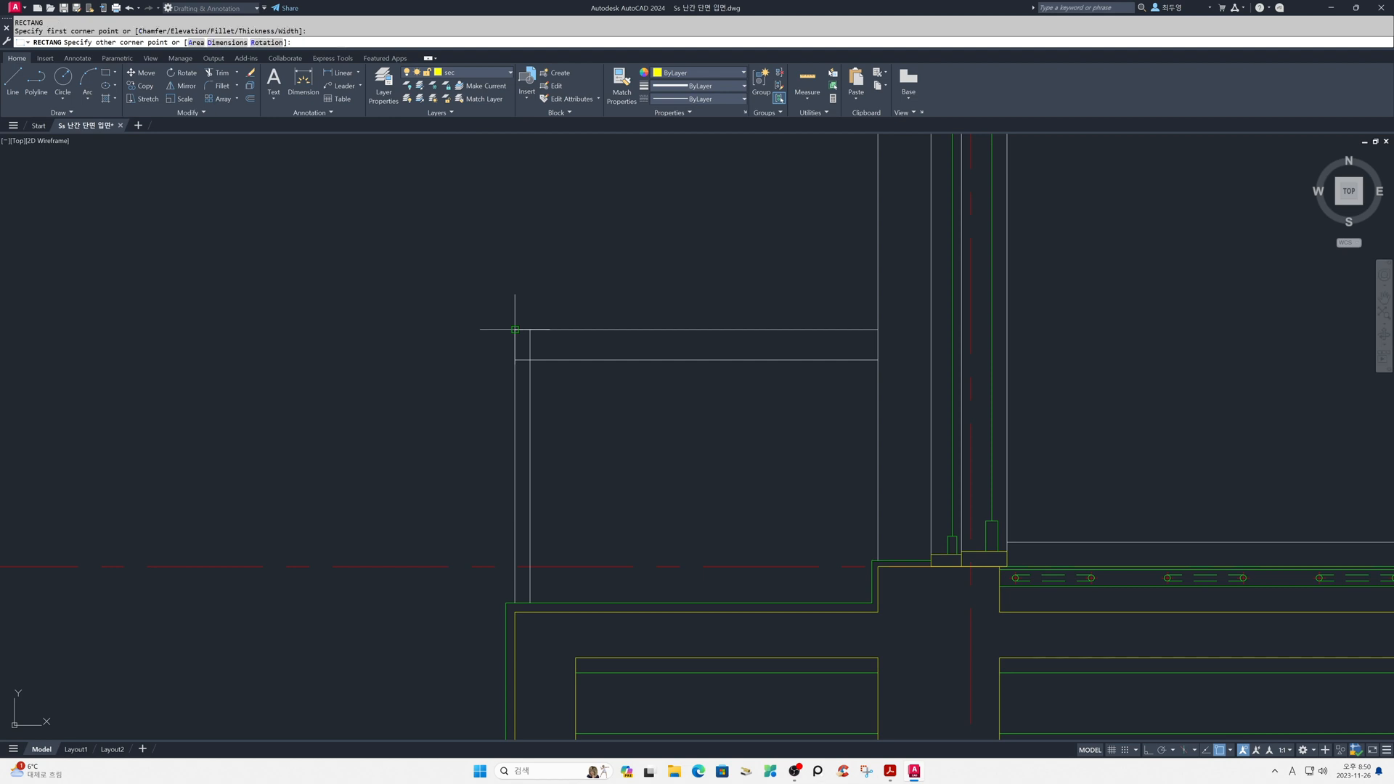
{"action": "left_click", "coordinate": [531, 360]}
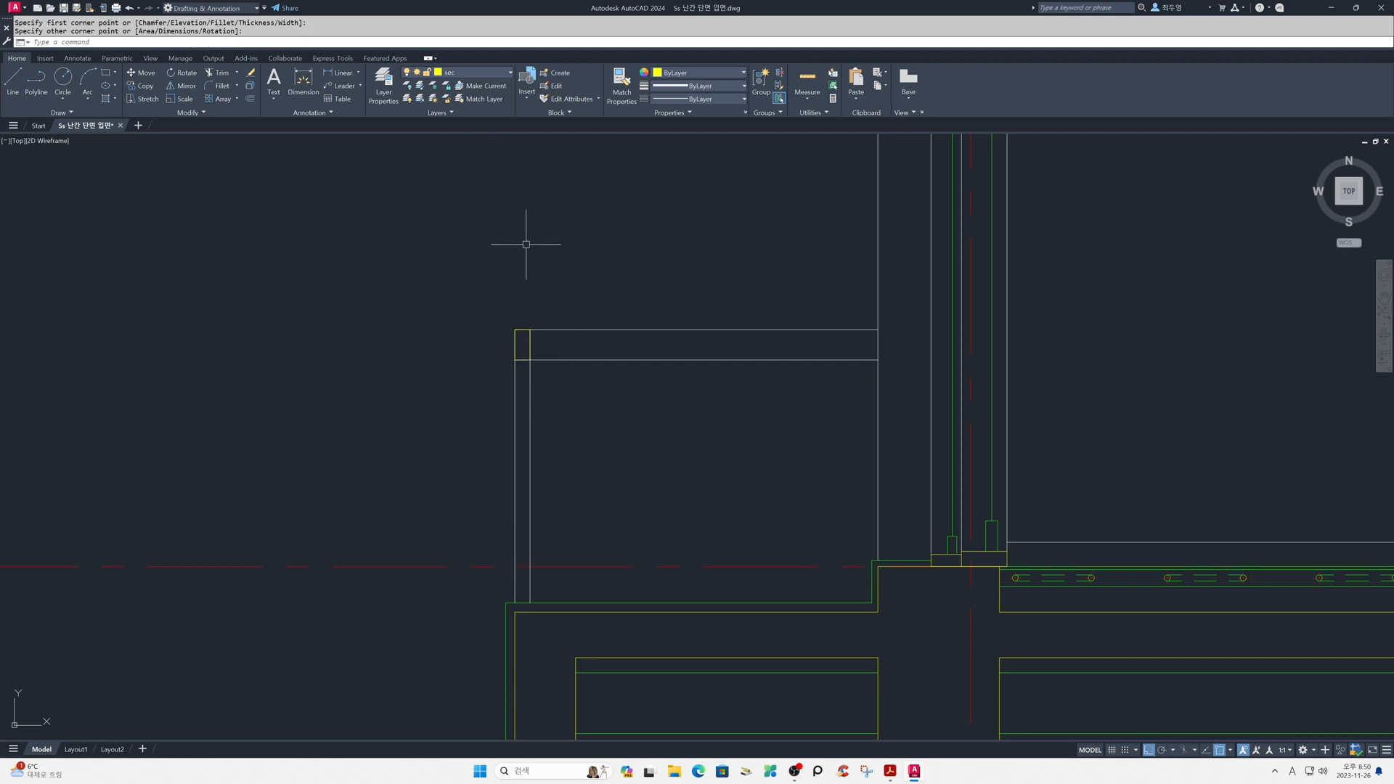
- Make ele the current layer and freeze the sec layer
{"action": "left_click", "coordinate": [493, 77]}
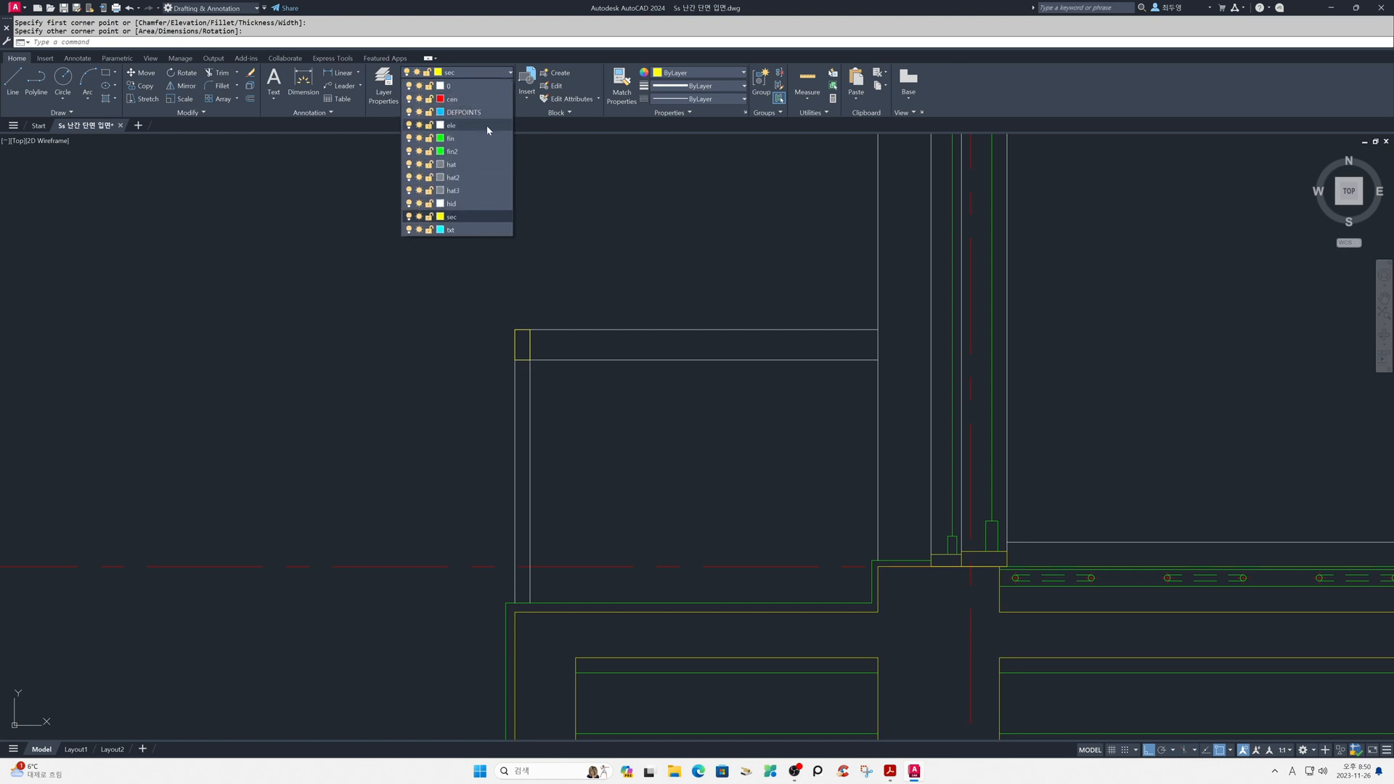
{"action": "left_click", "coordinate": [486, 125]}
{"action": "left_click", "coordinate": [487, 74]}
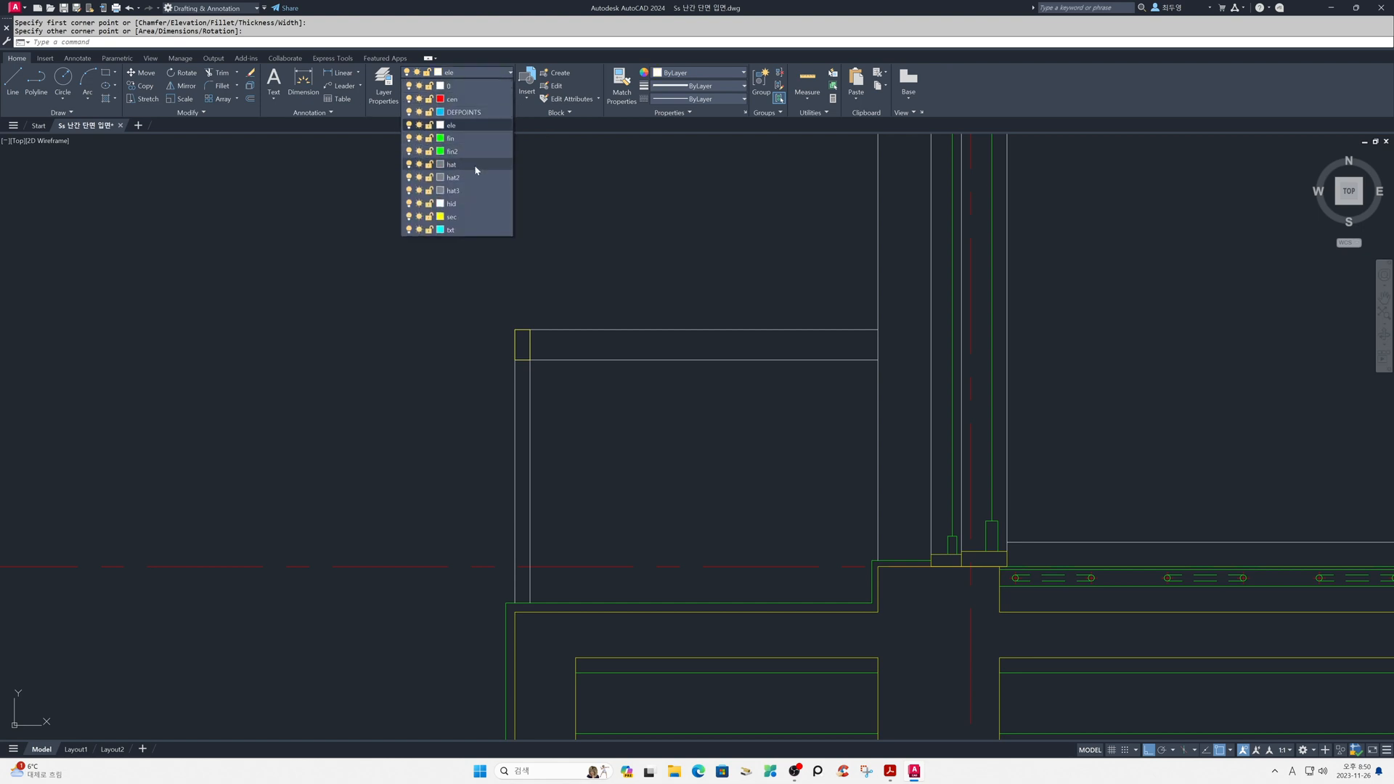
{"action": "left_click", "coordinate": [420, 217]}
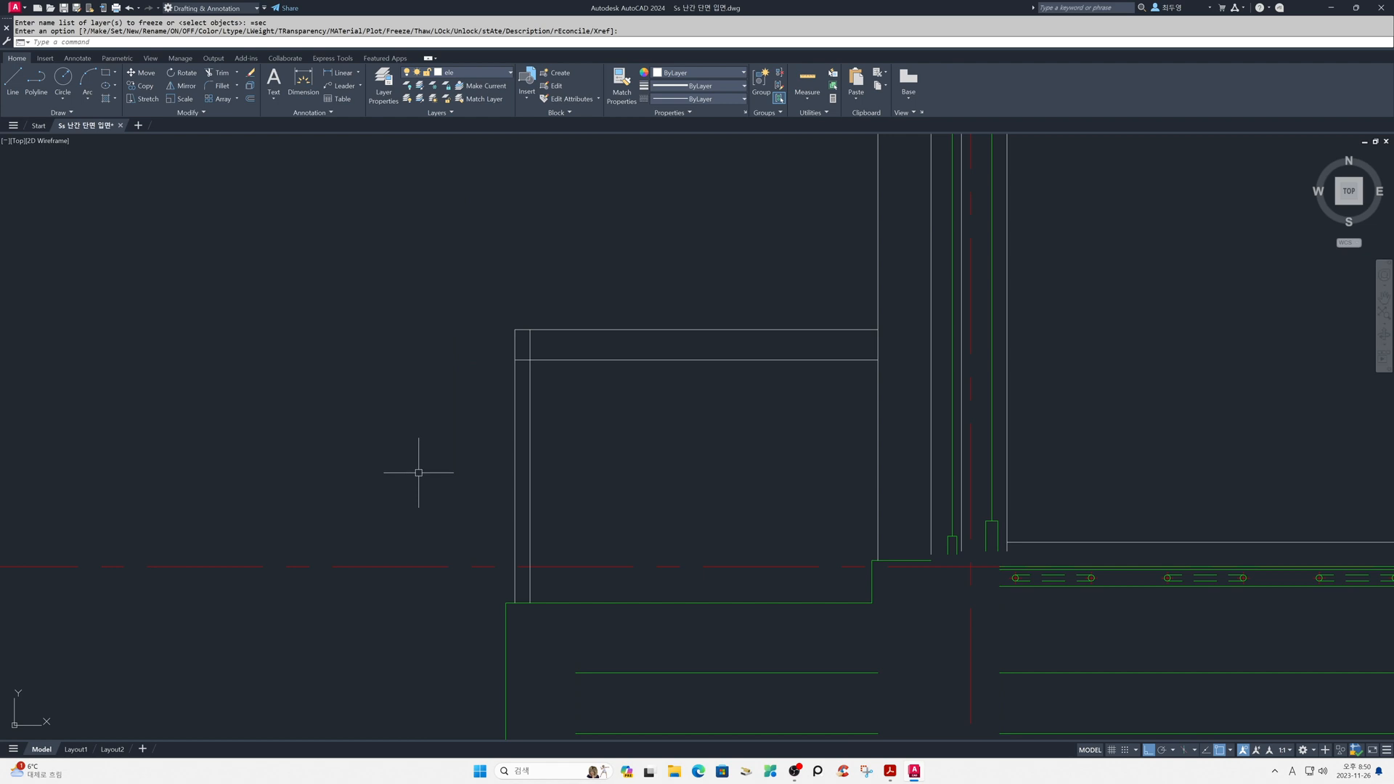
- Stretch the top ends of both vertical post lines down to the handrail's lower edge
{"action": "left_click", "coordinate": [541, 351]}
{"action": "left_click", "coordinate": [496, 342]}
{"action": "left_click", "coordinate": [530, 329]}
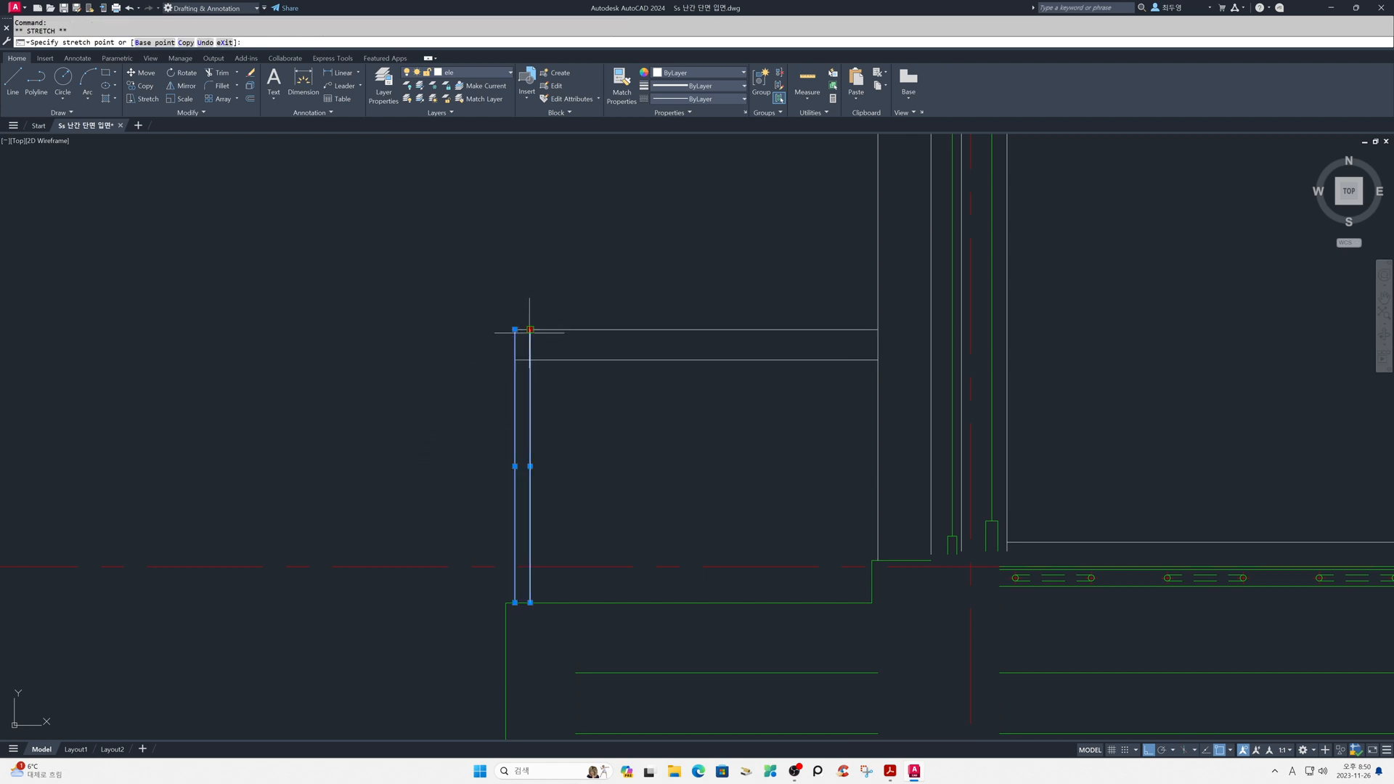
{"action": "left_click", "coordinate": [530, 359]}
{"action": "left_click", "coordinate": [515, 329]}
{"action": "left_click", "coordinate": [515, 360]}
{"action": "key", "text": "Escape"}
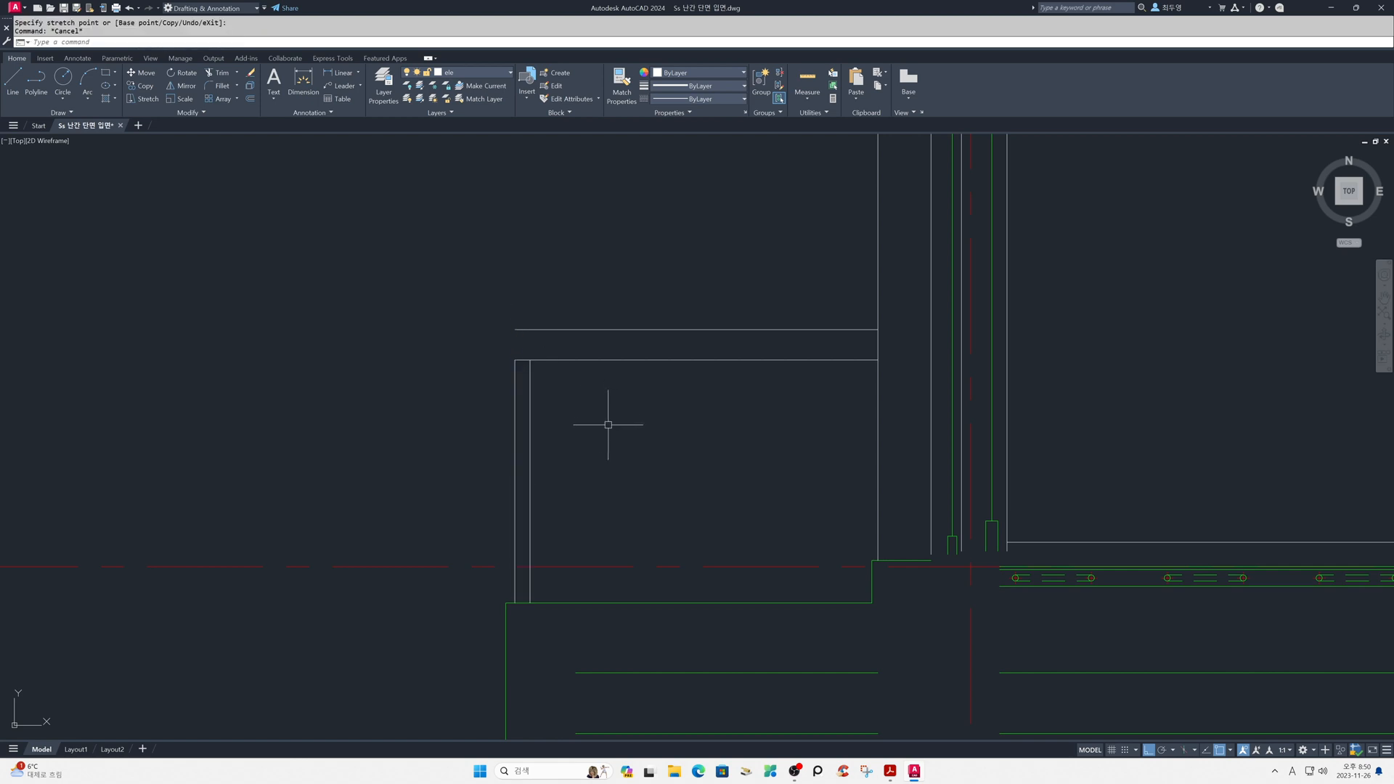
- Offset both vertical post lines 10 inward with object snap turned off
{"action": "type", "text": "o"}
{"action": "key", "text": "space"}
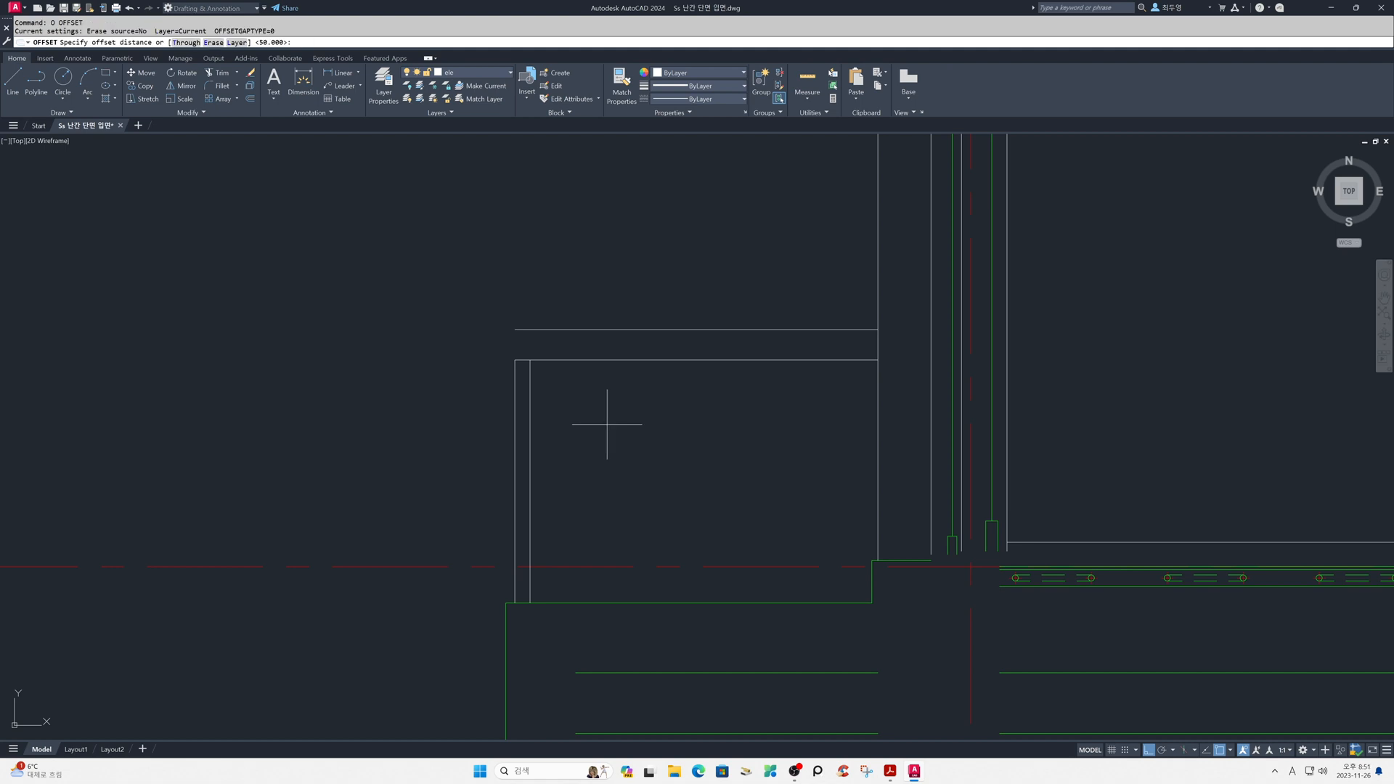
{"action": "key", "text": "F3"}
{"action": "type", "text": "1"}
{"action": "key", "text": "Return"}
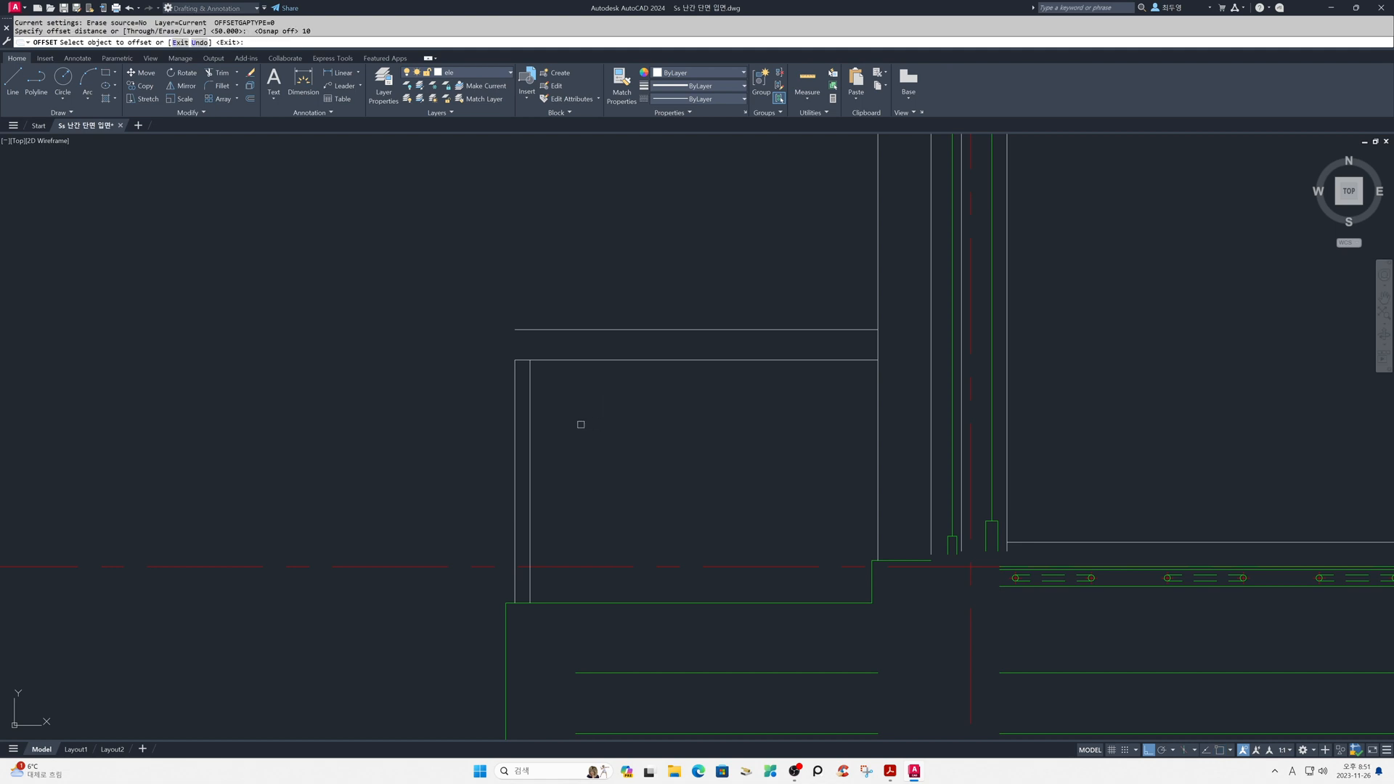
{"action": "left_click", "coordinate": [529, 430]}
{"action": "left_click", "coordinate": [506, 433]}
{"action": "left_click", "coordinate": [516, 434]}
{"action": "left_click", "coordinate": [554, 438]}
{"action": "key", "text": "Return"}
- Offset the porch slab's finish line slightly upward to mark the top of the post's base plate
{"action": "key", "text": "Return"}
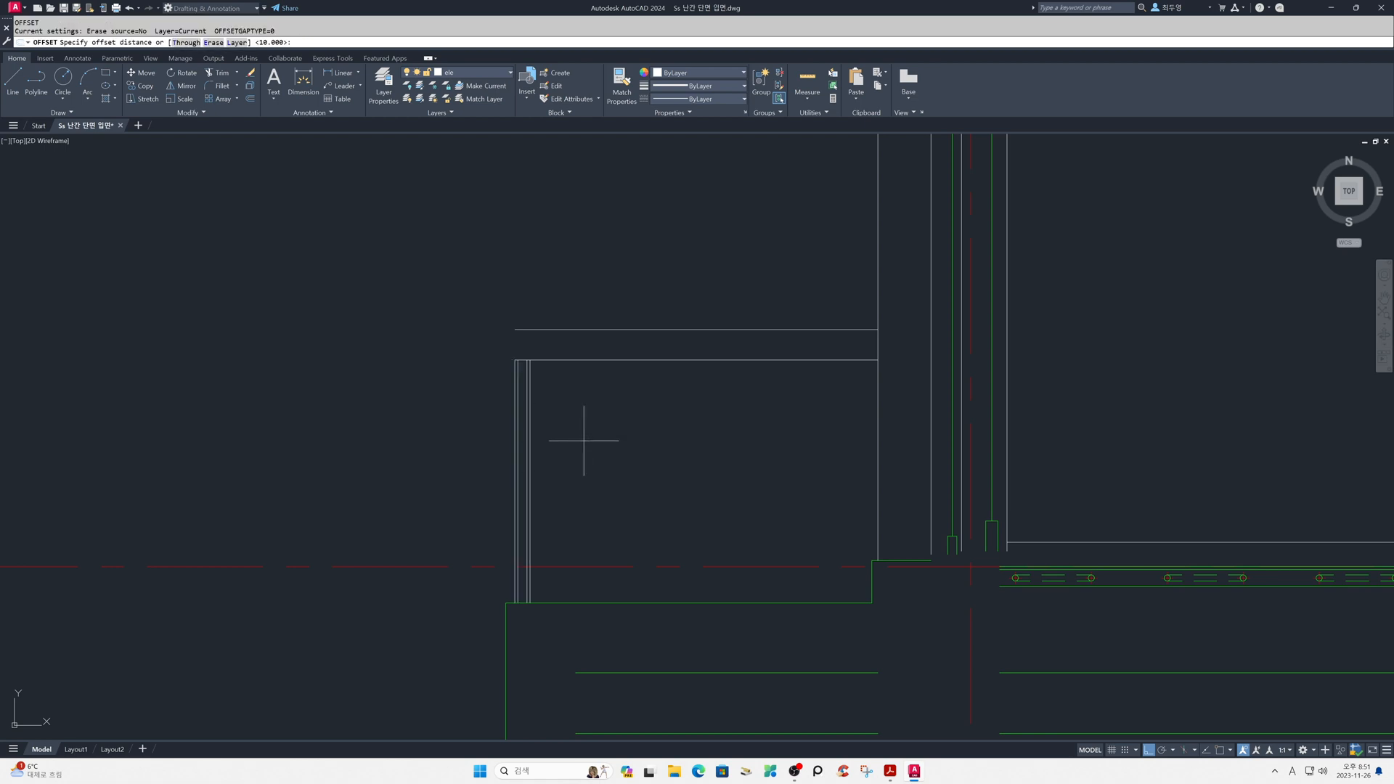
{"action": "key", "text": "Return"}
{"action": "left_click", "coordinate": [556, 602]}
{"action": "left_click", "coordinate": [549, 586]}
- Trim the base line and post lines to leave a narrow post on a wider base plate, then restore the previous view
{"action": "key", "text": "Return"}
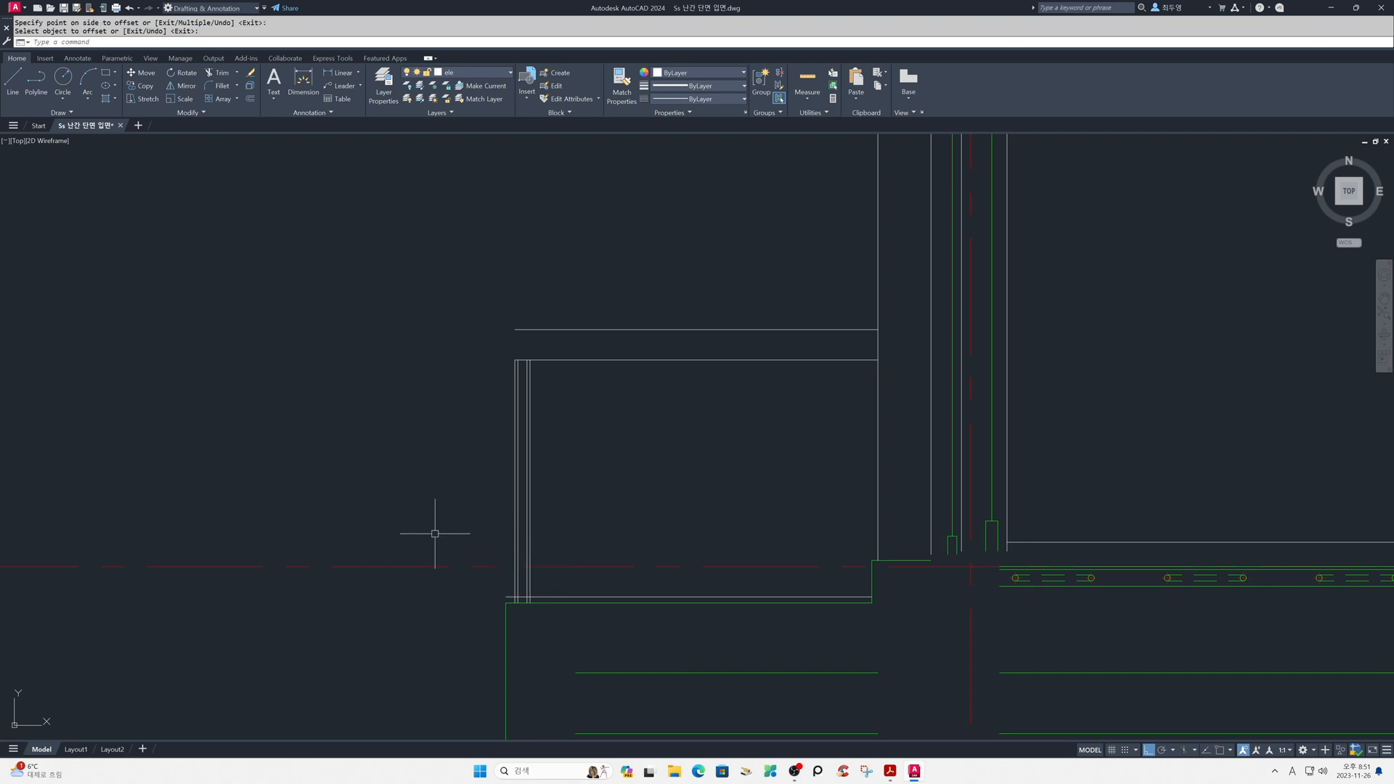
{"action": "type", "text": "z"}
{"action": "key", "text": "Return"}
{"action": "left_click", "coordinate": [419, 310]}
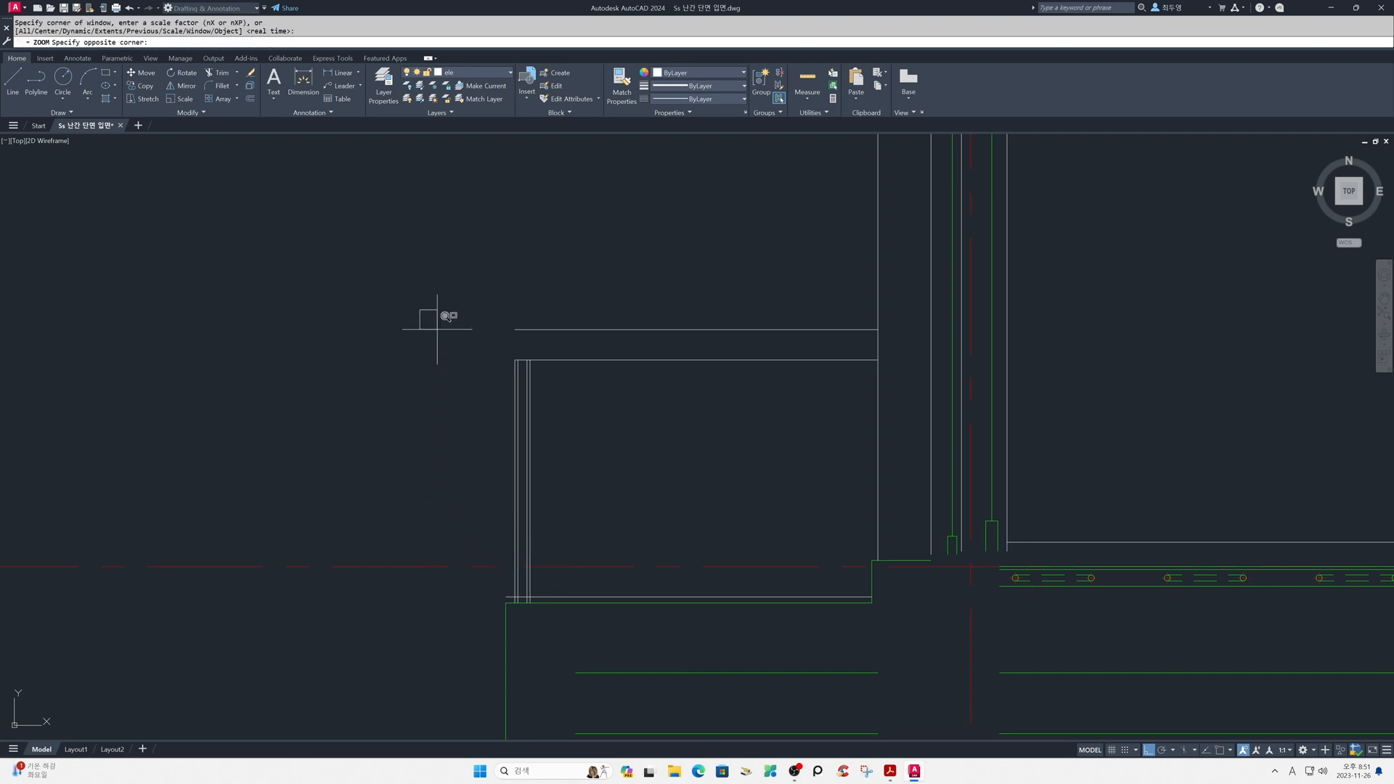
{"action": "left_click", "coordinate": [649, 610]}
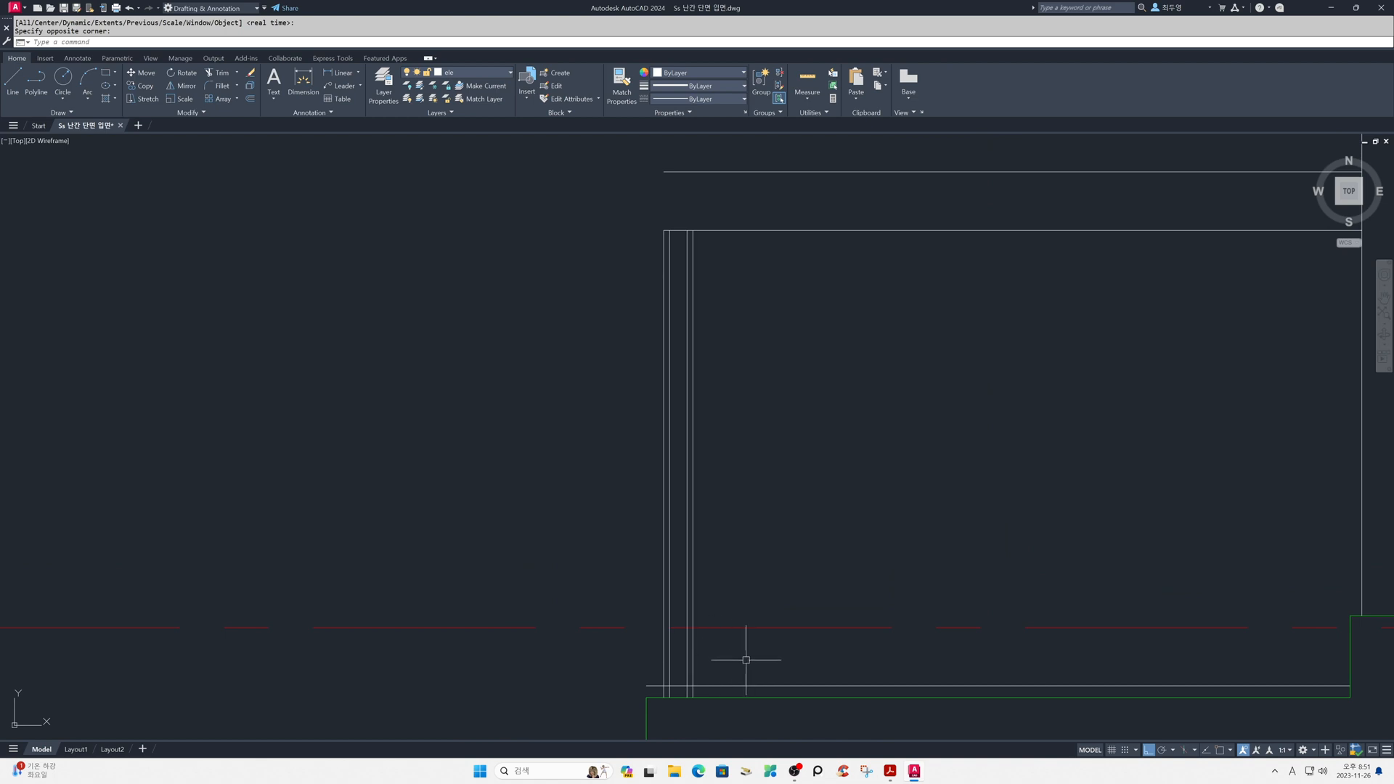
{"action": "type", "text": "tr"}
{"action": "key", "text": "Return"}
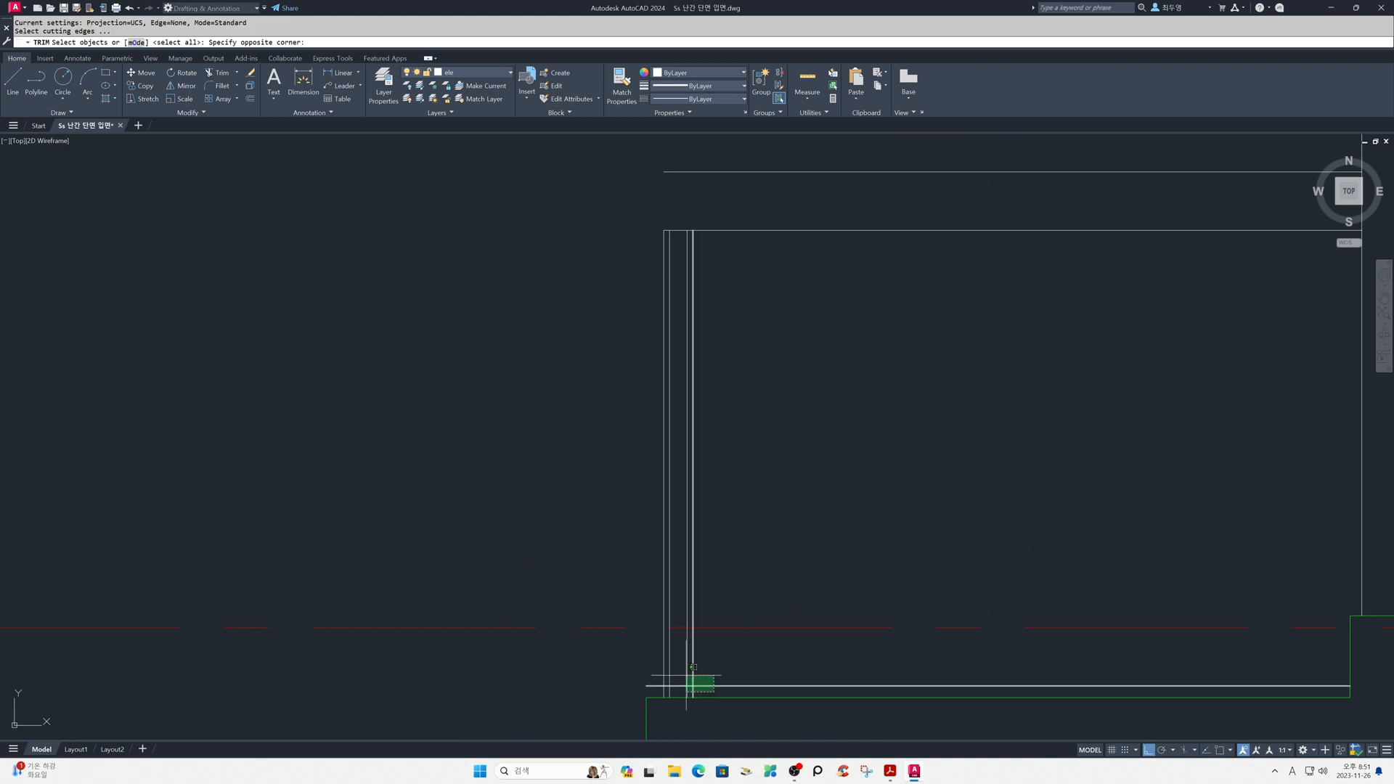
{"action": "left_click", "coordinate": [714, 691]}
{"action": "key", "text": "Return"}
{"action": "left_click", "coordinate": [663, 677]}
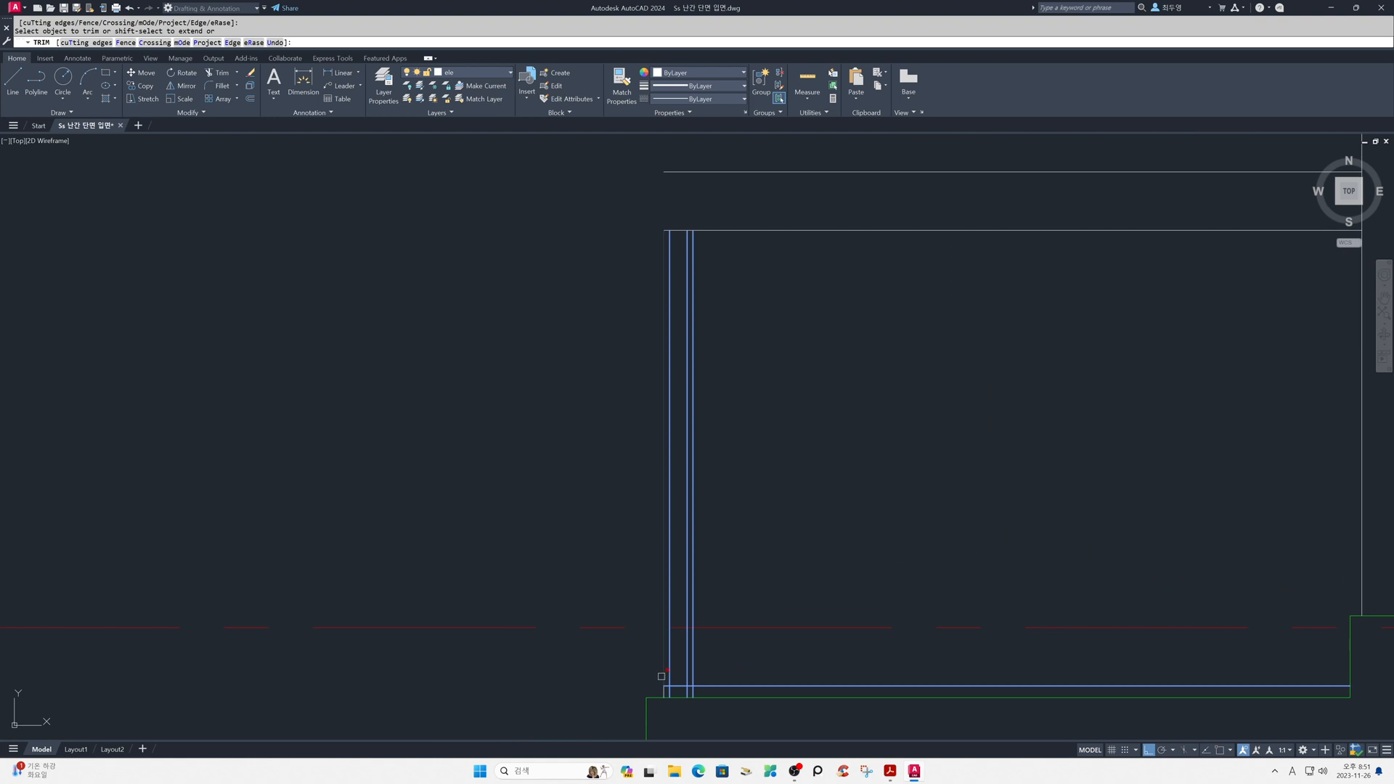
{"action": "left_click", "coordinate": [701, 687]}
{"action": "left_click", "coordinate": [697, 688]}
{"action": "left_click", "coordinate": [689, 691]}
{"action": "key", "text": "Return"}
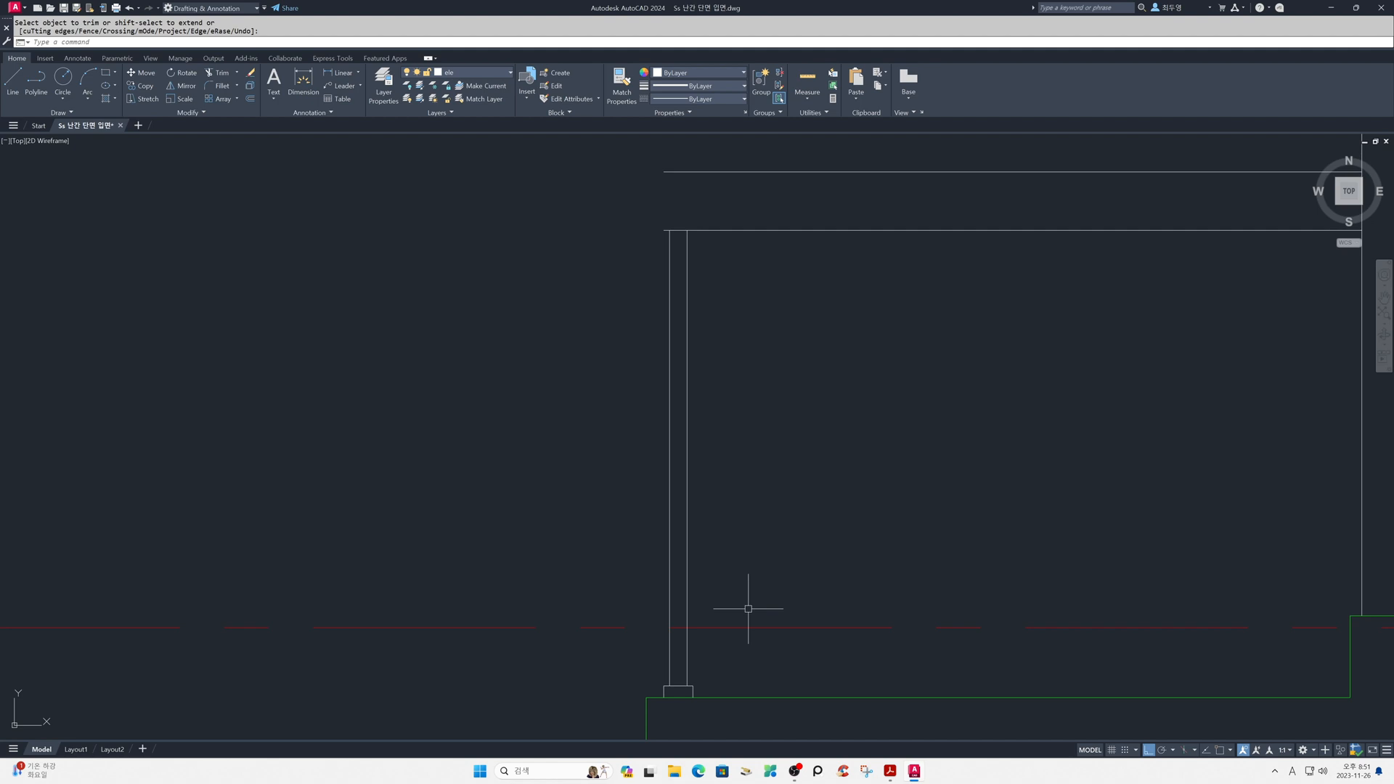
{"action": "type", "text": "z"}
{"action": "key", "text": "Return"}
{"action": "type", "text": "p"}
{"action": "key", "text": "Return"}
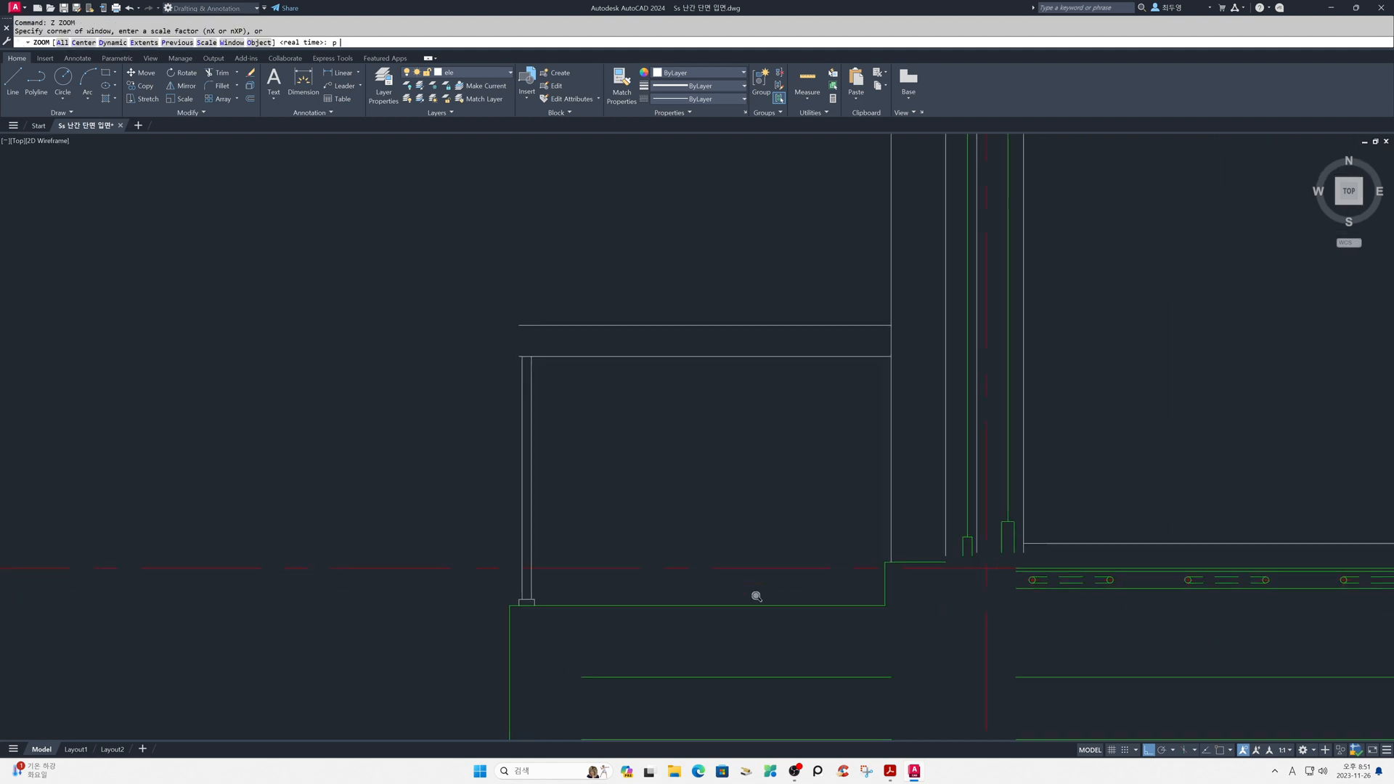
- Create a path array of the post and its base plate along the handrail's lower edge
{"action": "type", "text": "ar"}
{"action": "key", "text": "Return"}
{"action": "left_click", "coordinate": [479, 349]}
{"action": "left_click", "coordinate": [584, 603]}
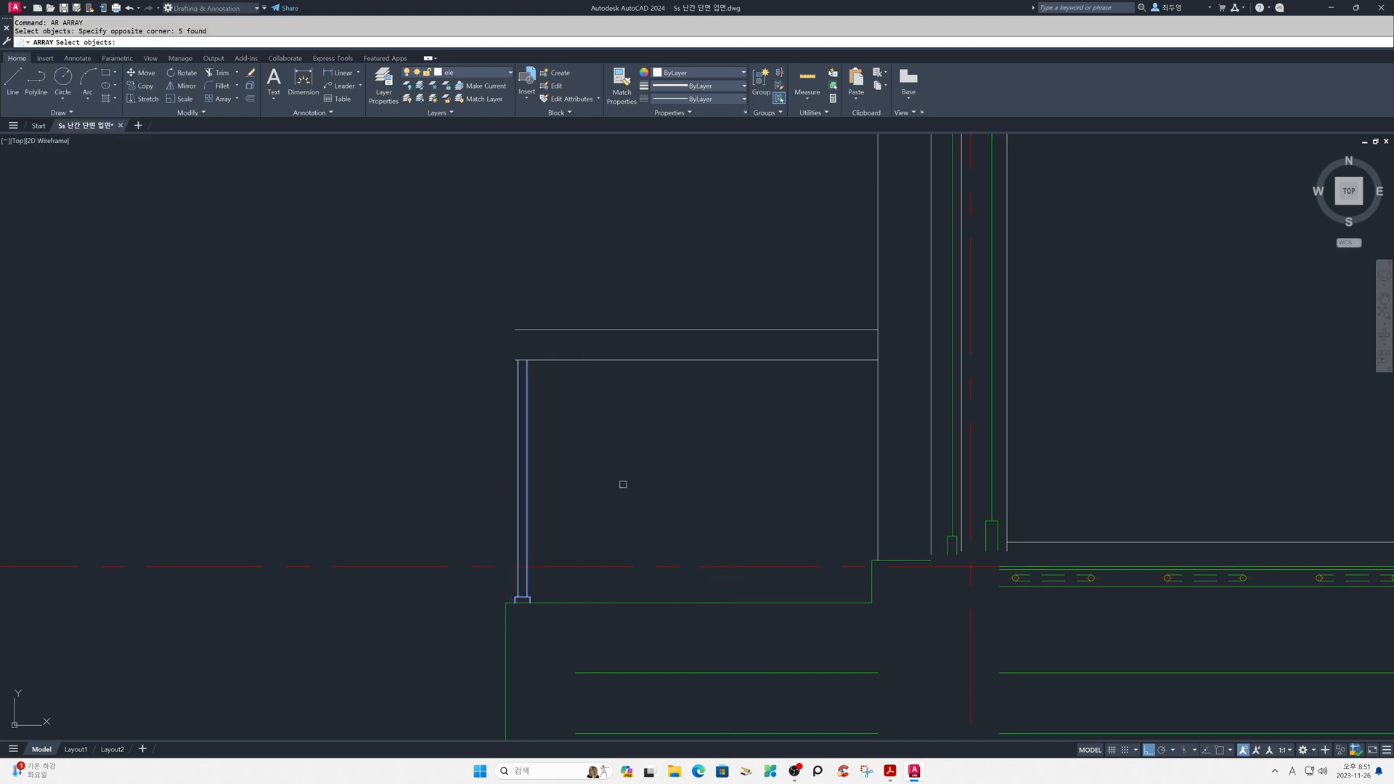
{"action": "key", "text": "Return"}
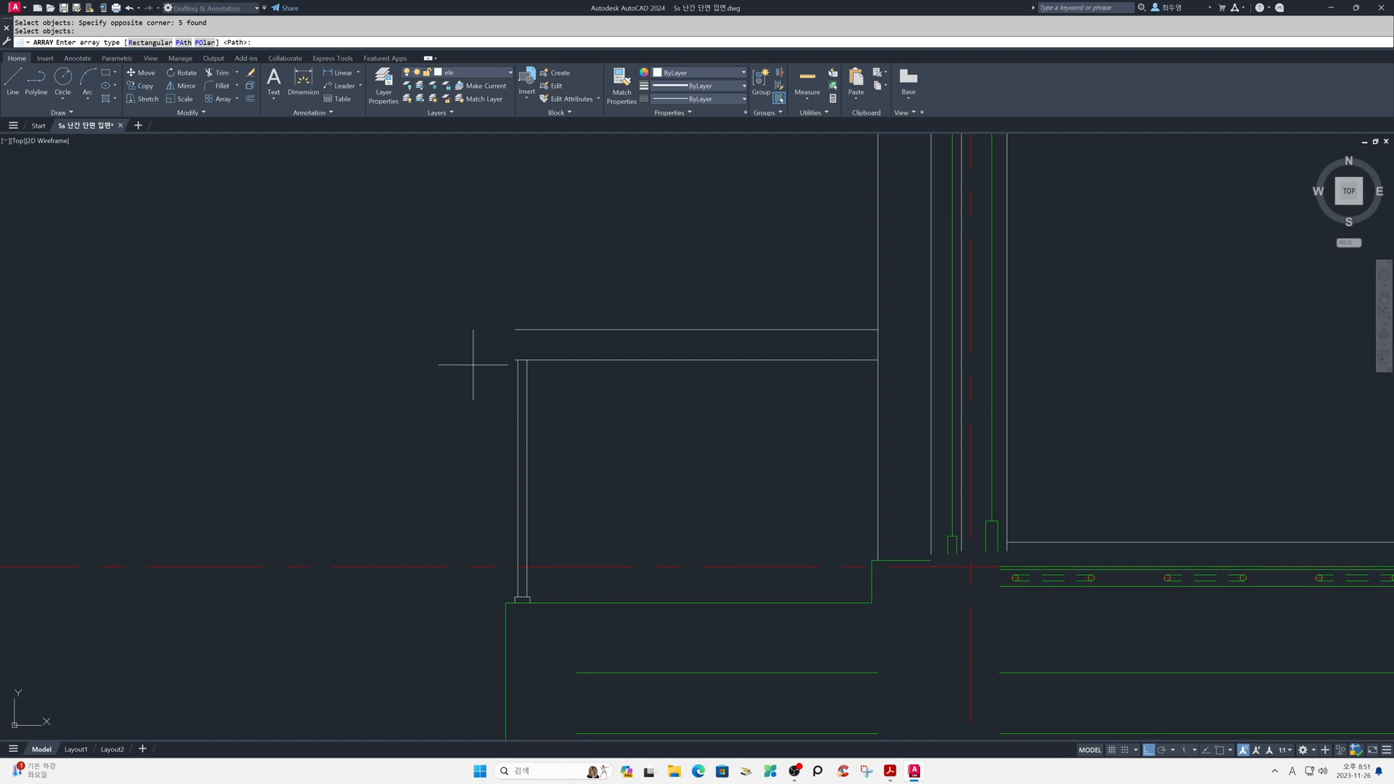
{"action": "left_click", "coordinate": [185, 45]}
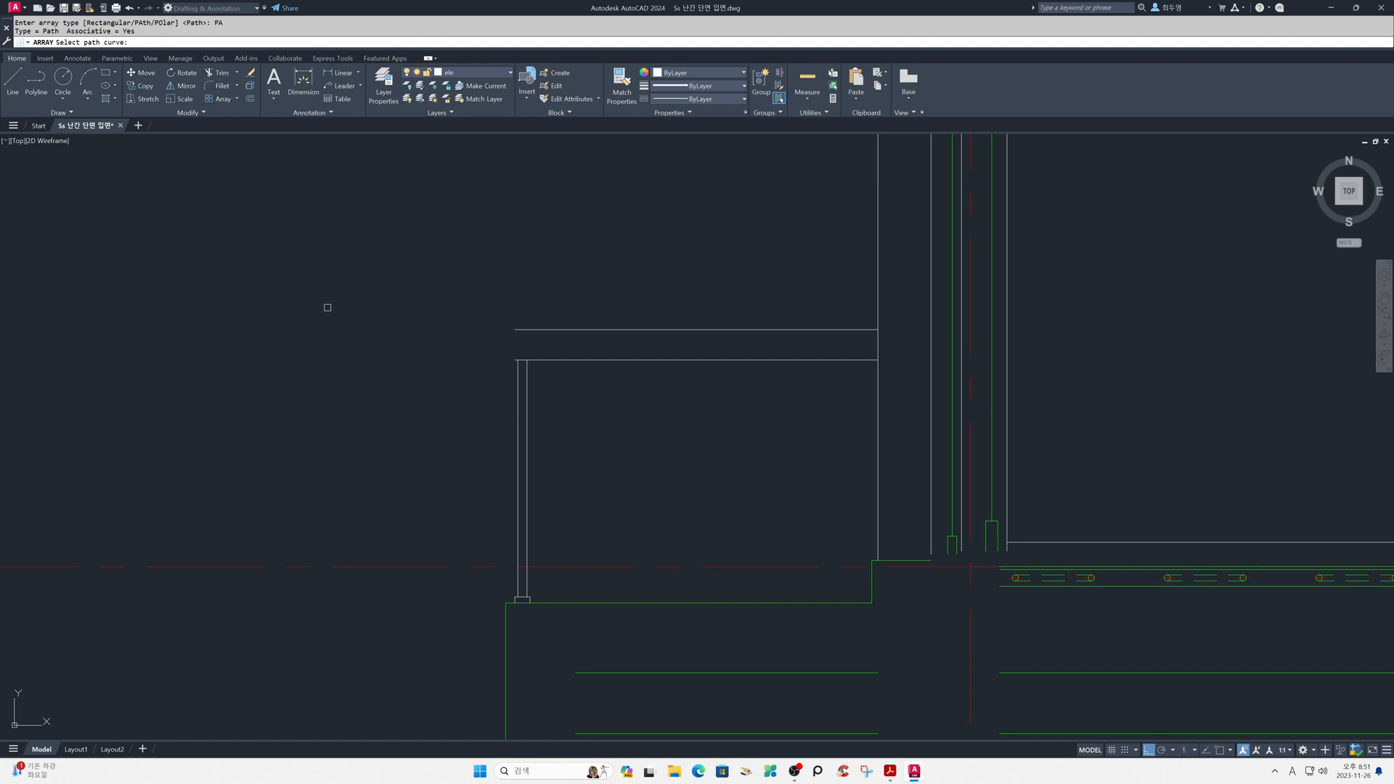
{"action": "left_click", "coordinate": [543, 359]}
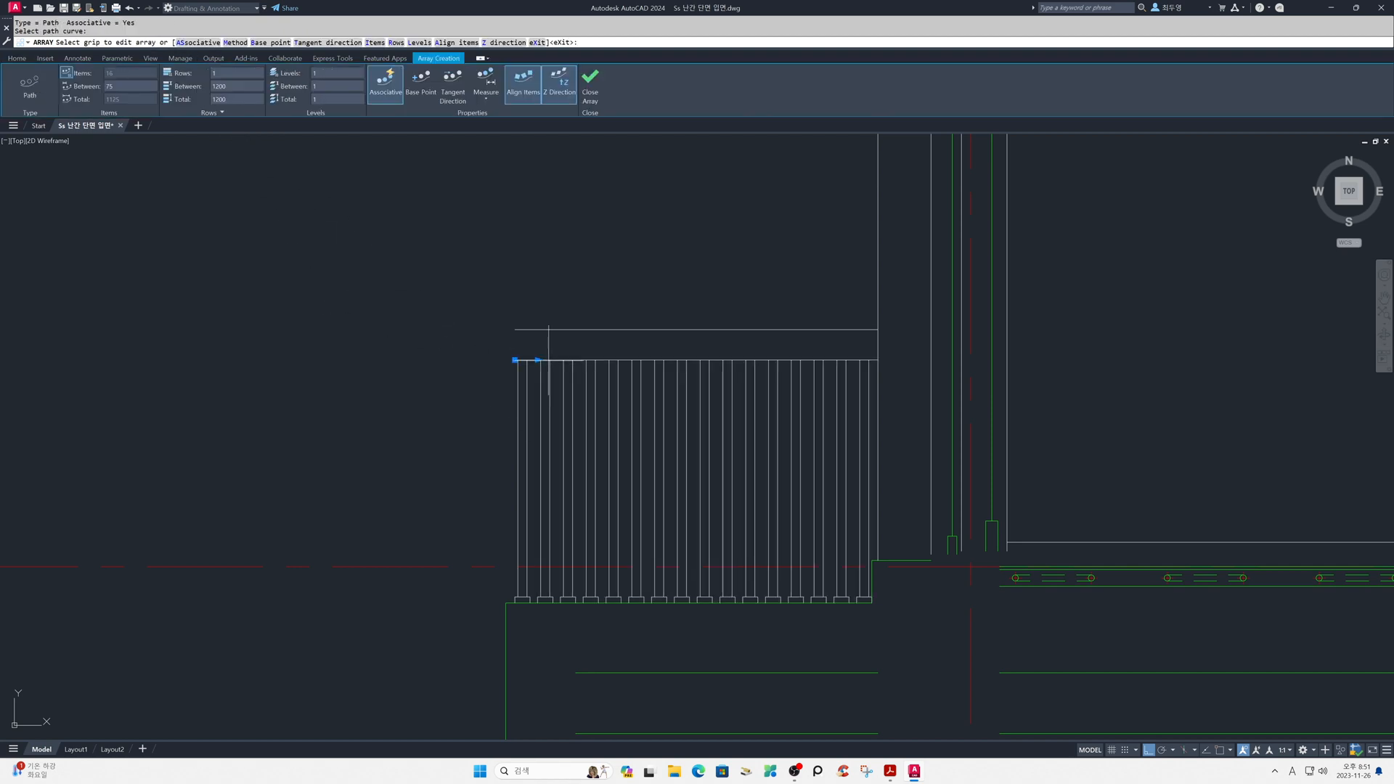
- Set the post array's item spacing to 300, make it non-associative and finish the array
{"action": "left_click", "coordinate": [125, 85]}
{"action": "type", "text": "300"}
{"action": "key", "text": "Return"}
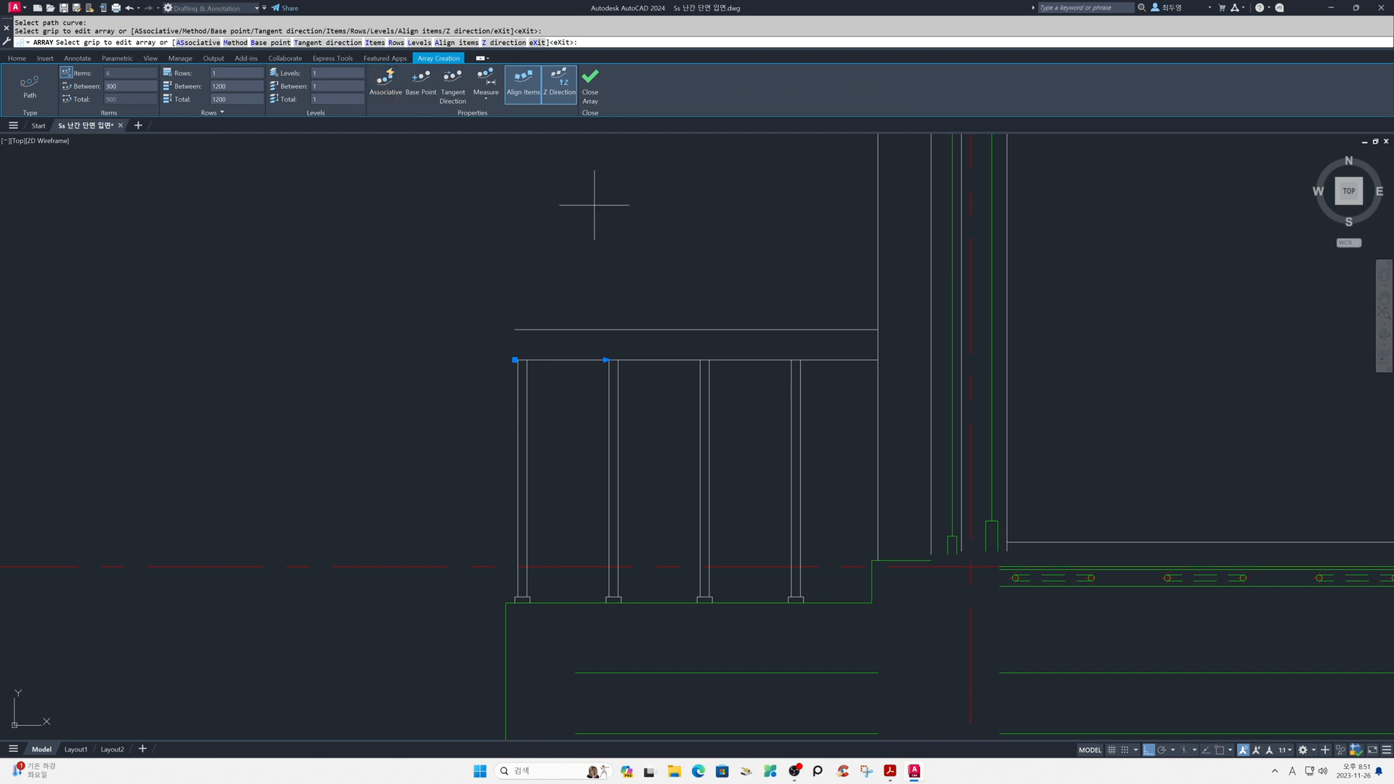
{"action": "left_click", "coordinate": [592, 98]}
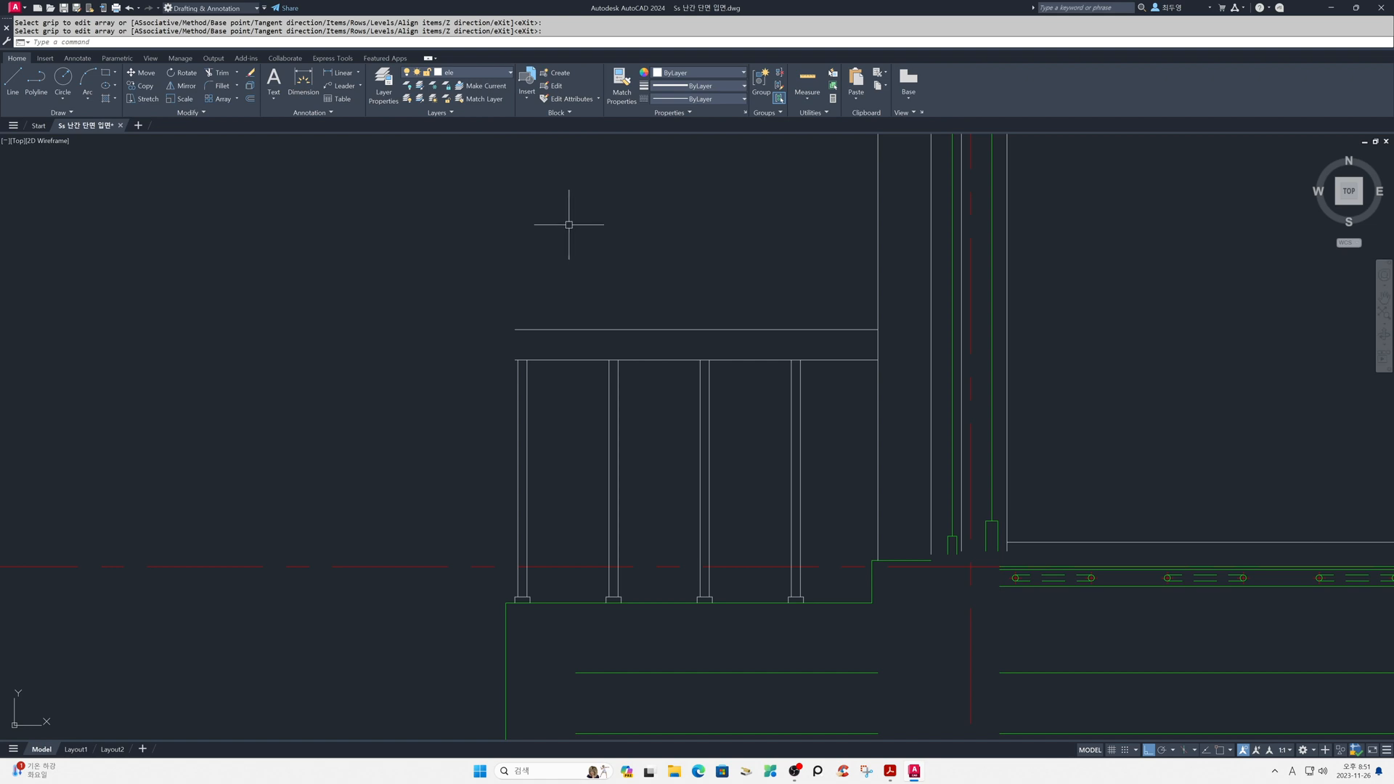
- Thaw the yellow sec layer and shorten both handrail lines from their outer ends to the inner edge of the cut profile
{"action": "left_click", "coordinate": [483, 72]}
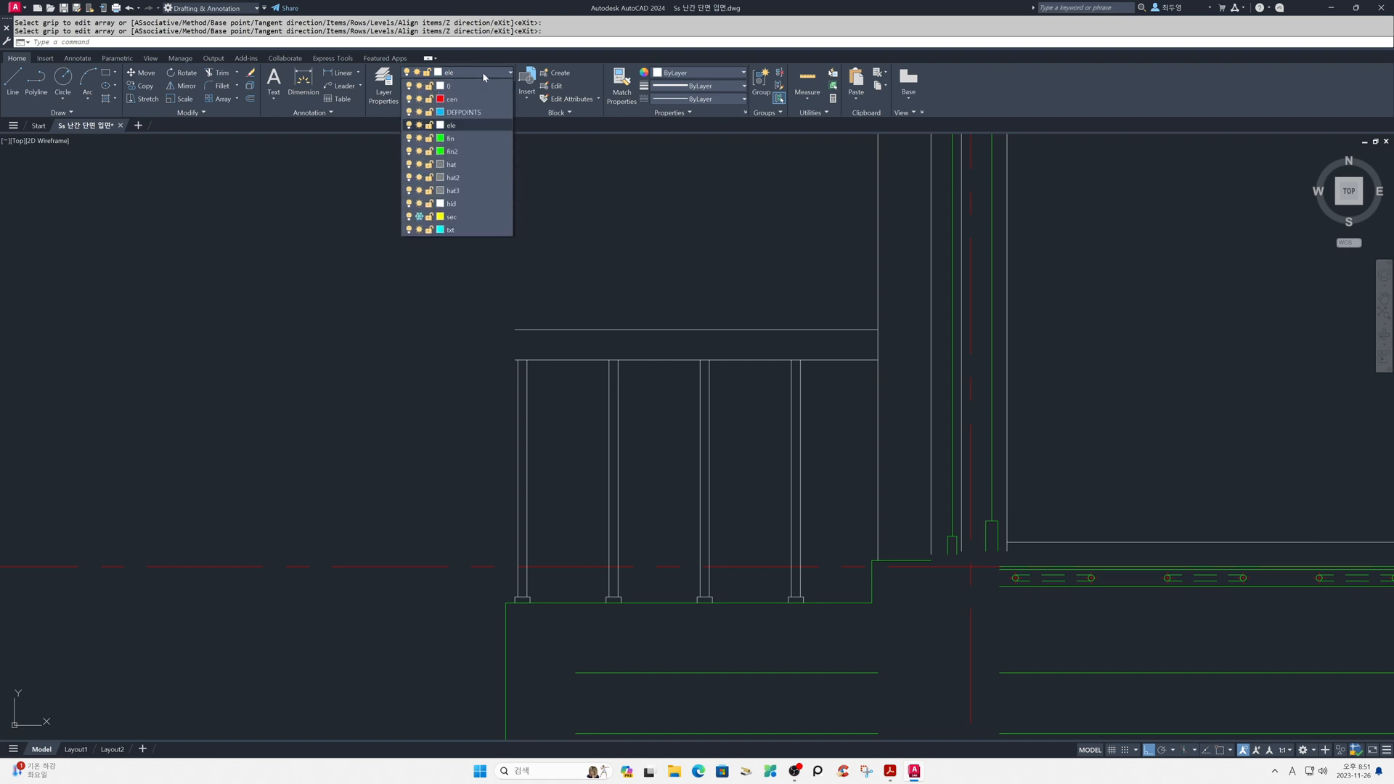
{"action": "left_click", "coordinate": [421, 217]}
{"action": "left_click", "coordinate": [556, 331]}
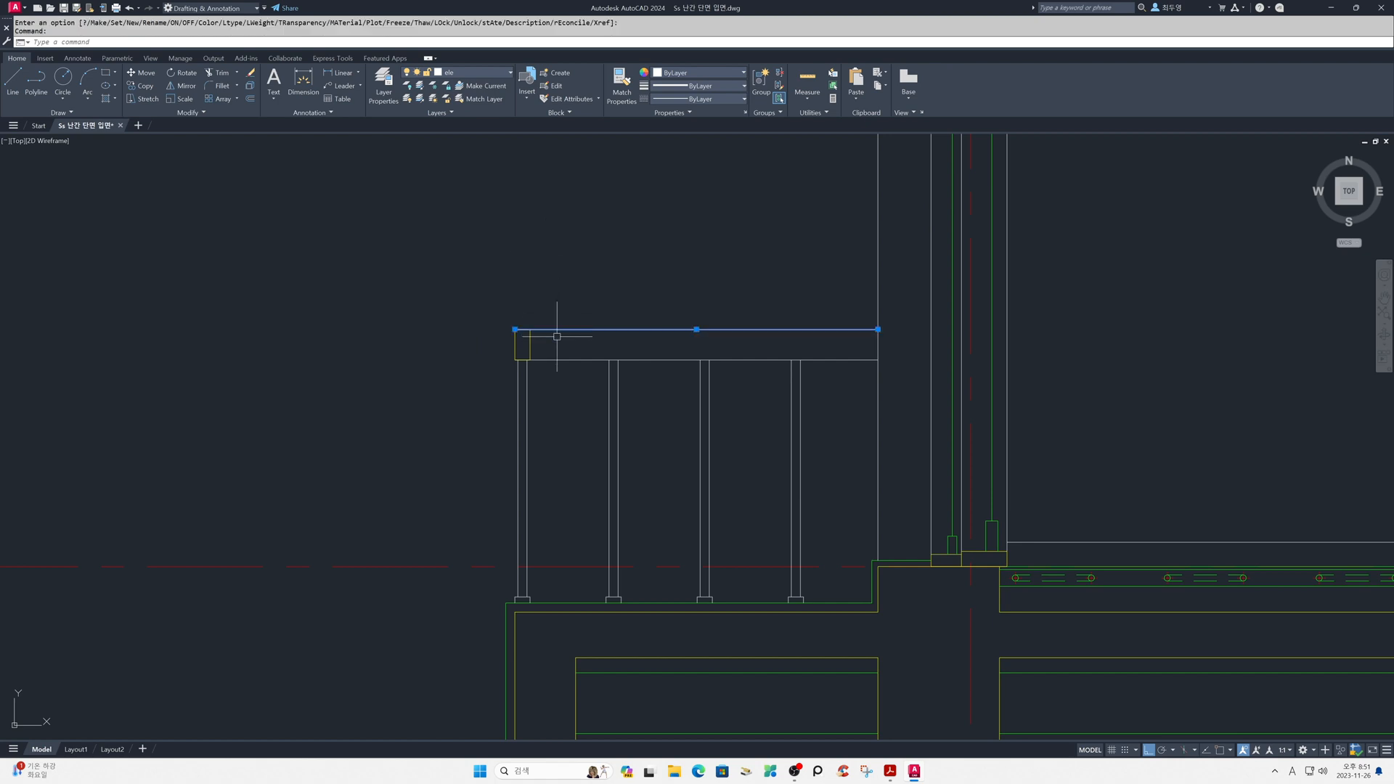
{"action": "left_click", "coordinate": [548, 360]}
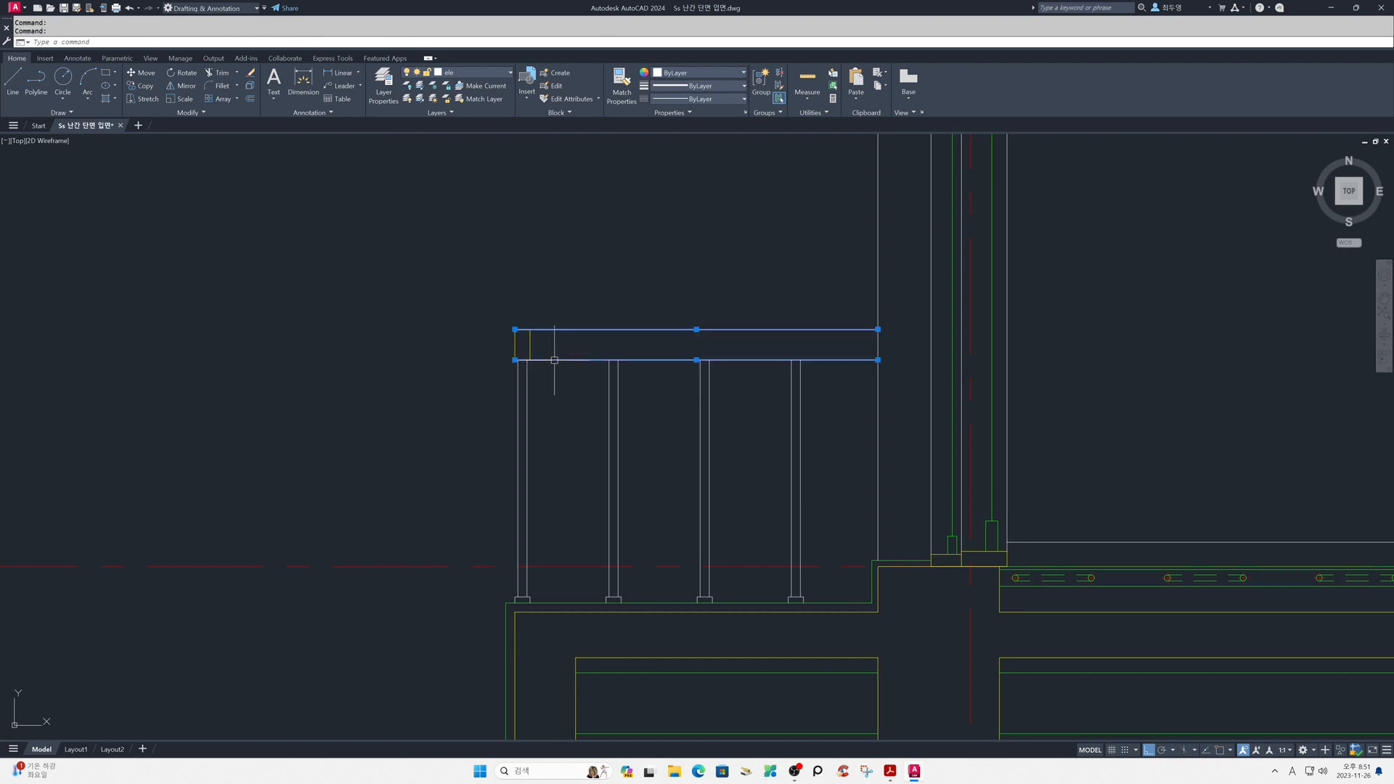
{"action": "left_click", "coordinate": [516, 331]}
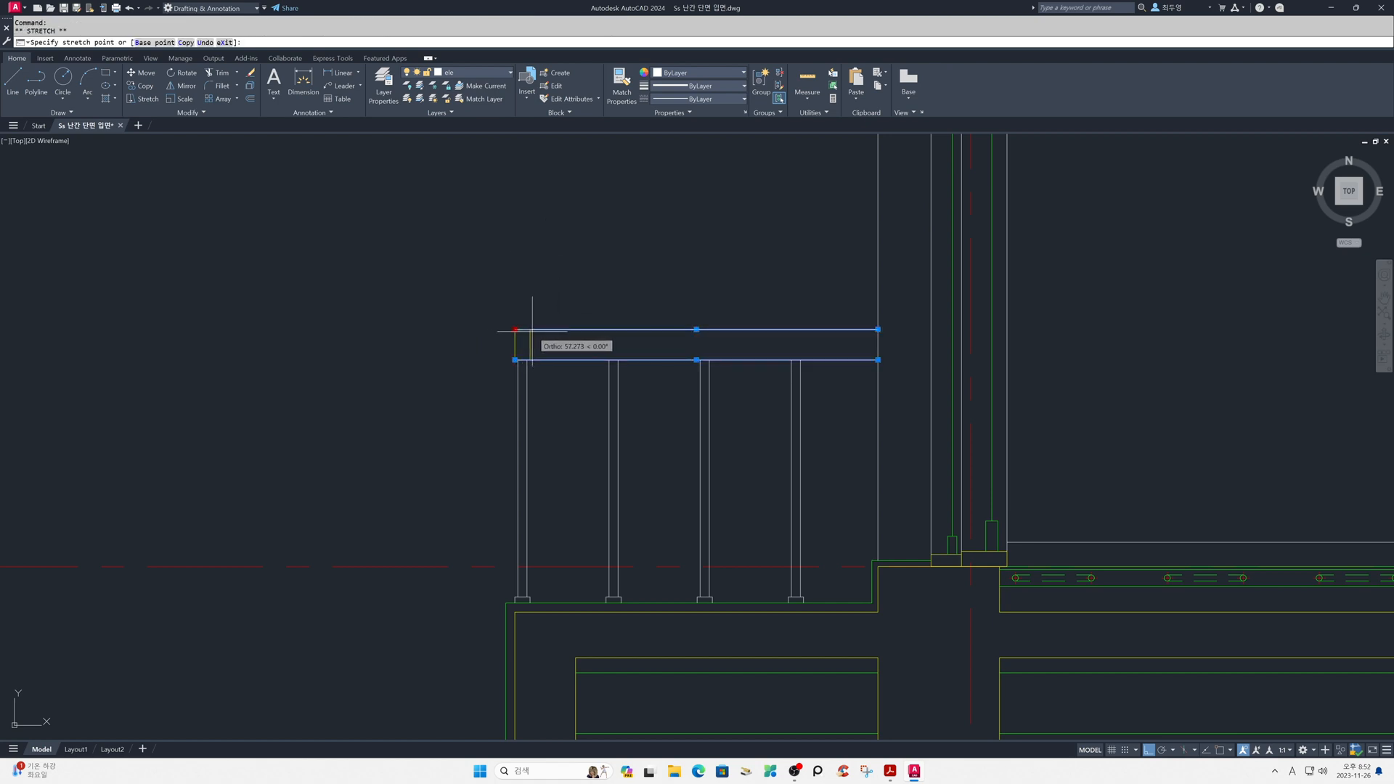
{"action": "left_click", "coordinate": [531, 330]}
{"action": "left_click", "coordinate": [515, 360]}
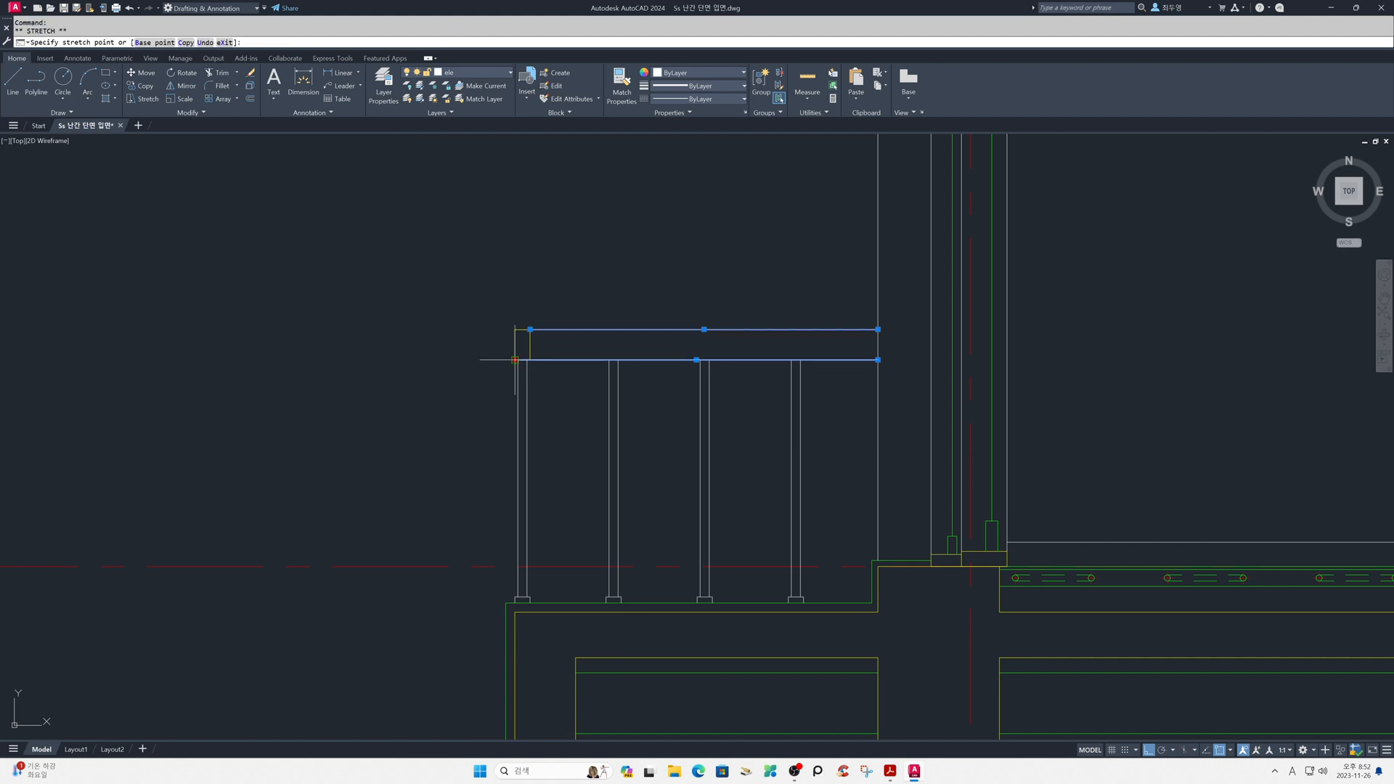
{"action": "left_click", "coordinate": [531, 361]}
{"action": "key", "text": "Escape"}
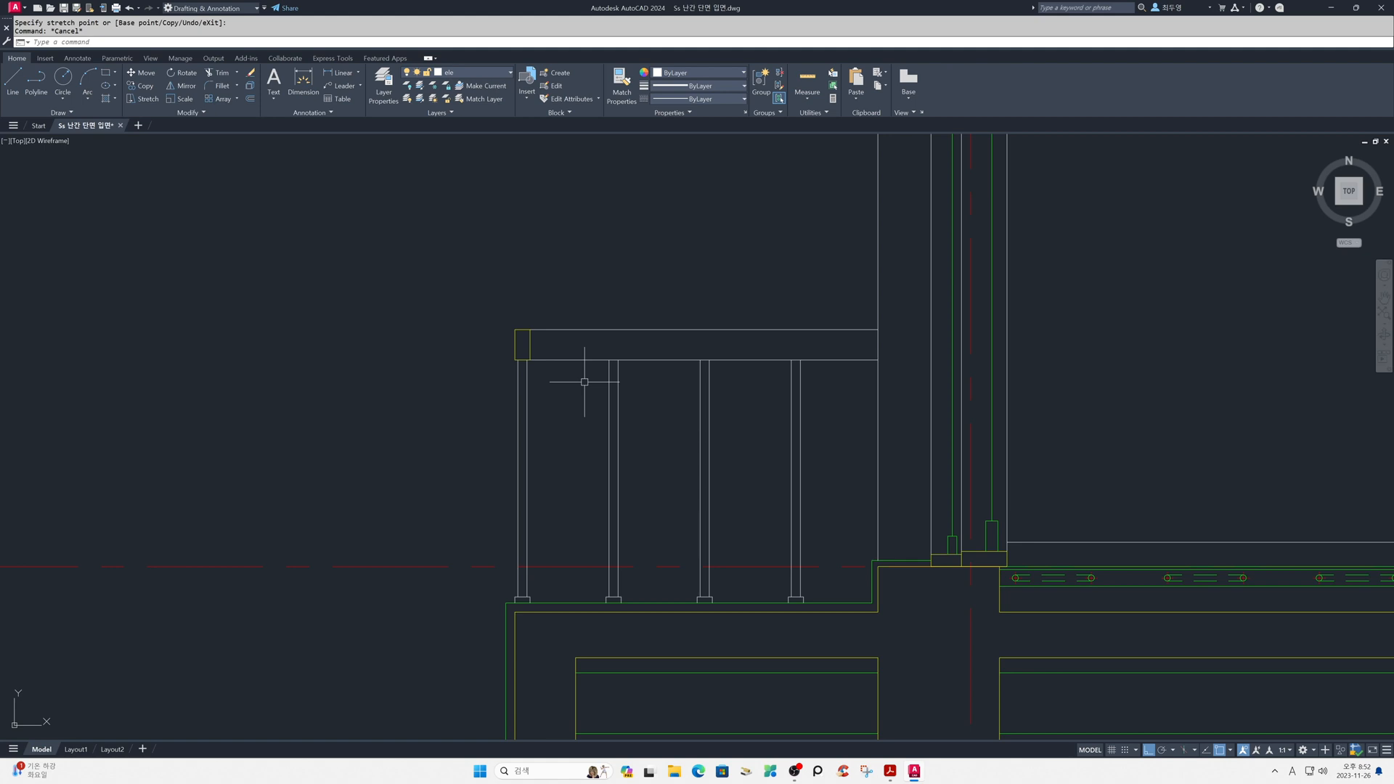
{"action": "key", "text": "Return"}
{"action": "type", "text": "p"}
{"action": "key", "text": "Return"}
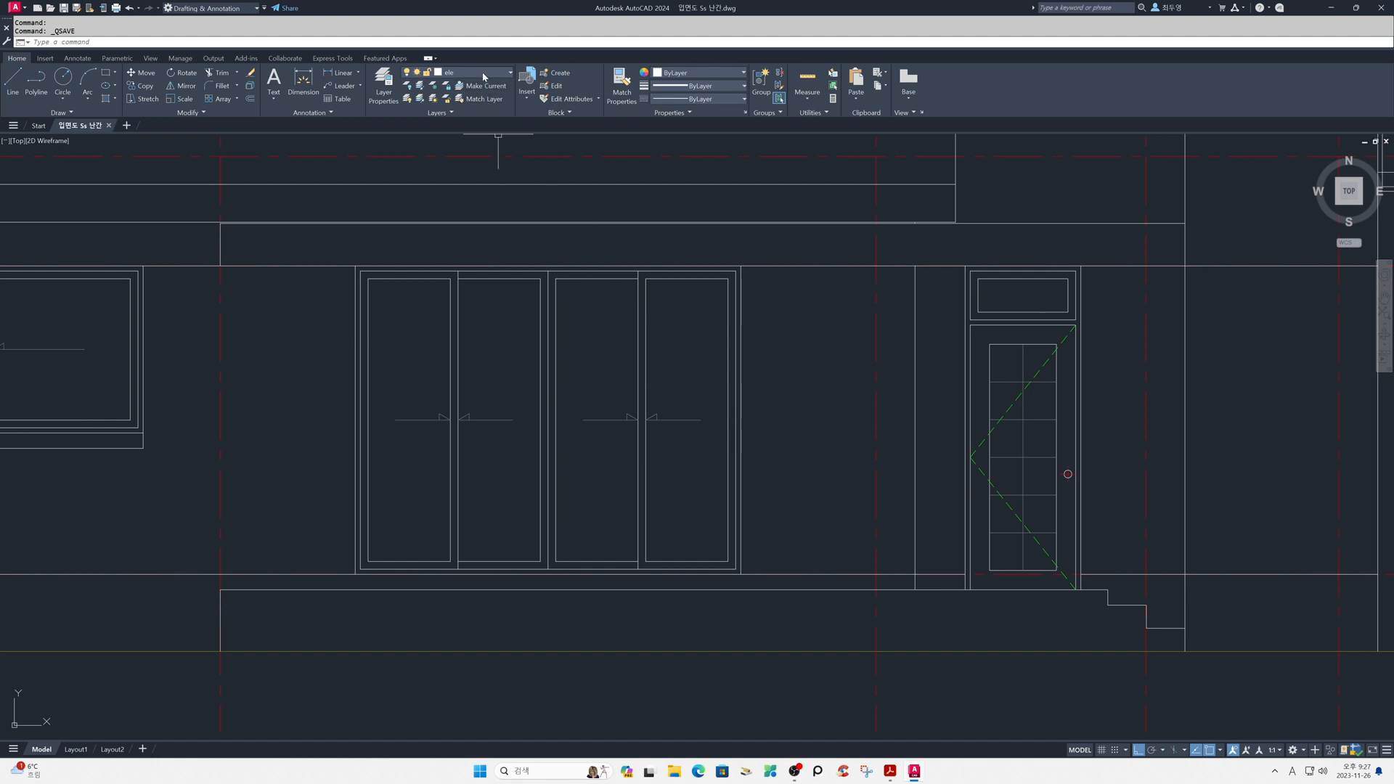
- Freeze the cen, fin2 and hat layers in the elevation drawing and make the cyan txt layer current
{"action": "left_click", "coordinate": [484, 76]}
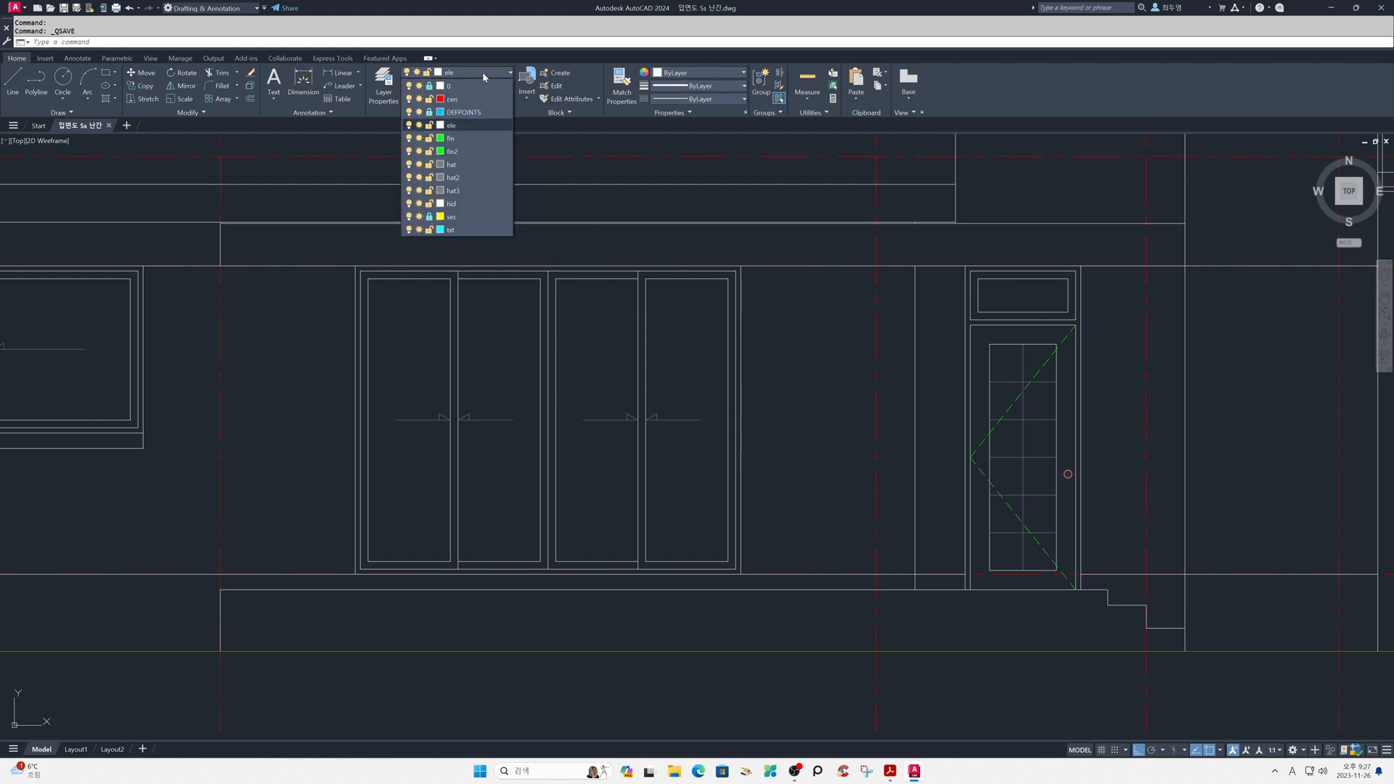
{"action": "left_click", "coordinate": [420, 99]}
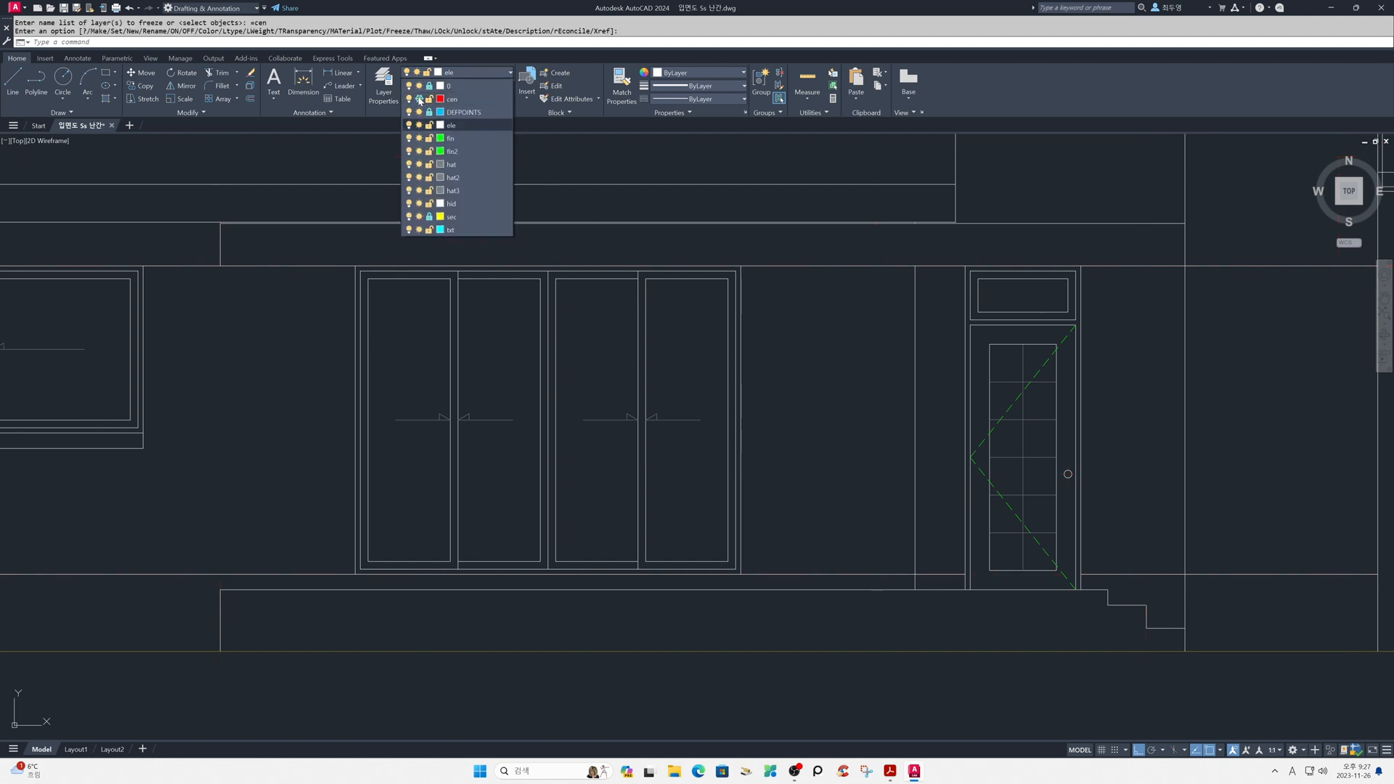
{"action": "left_click", "coordinate": [421, 151]}
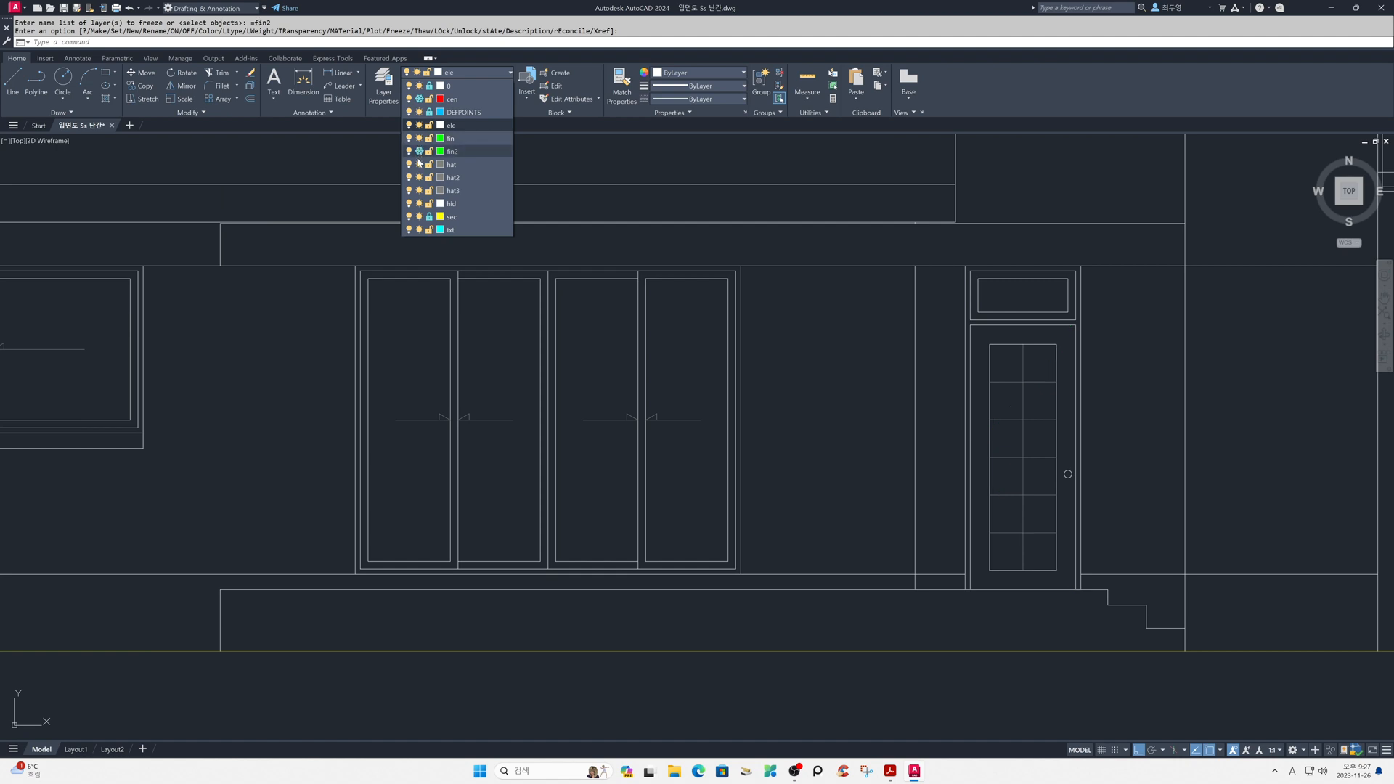
{"action": "left_click", "coordinate": [419, 164]}
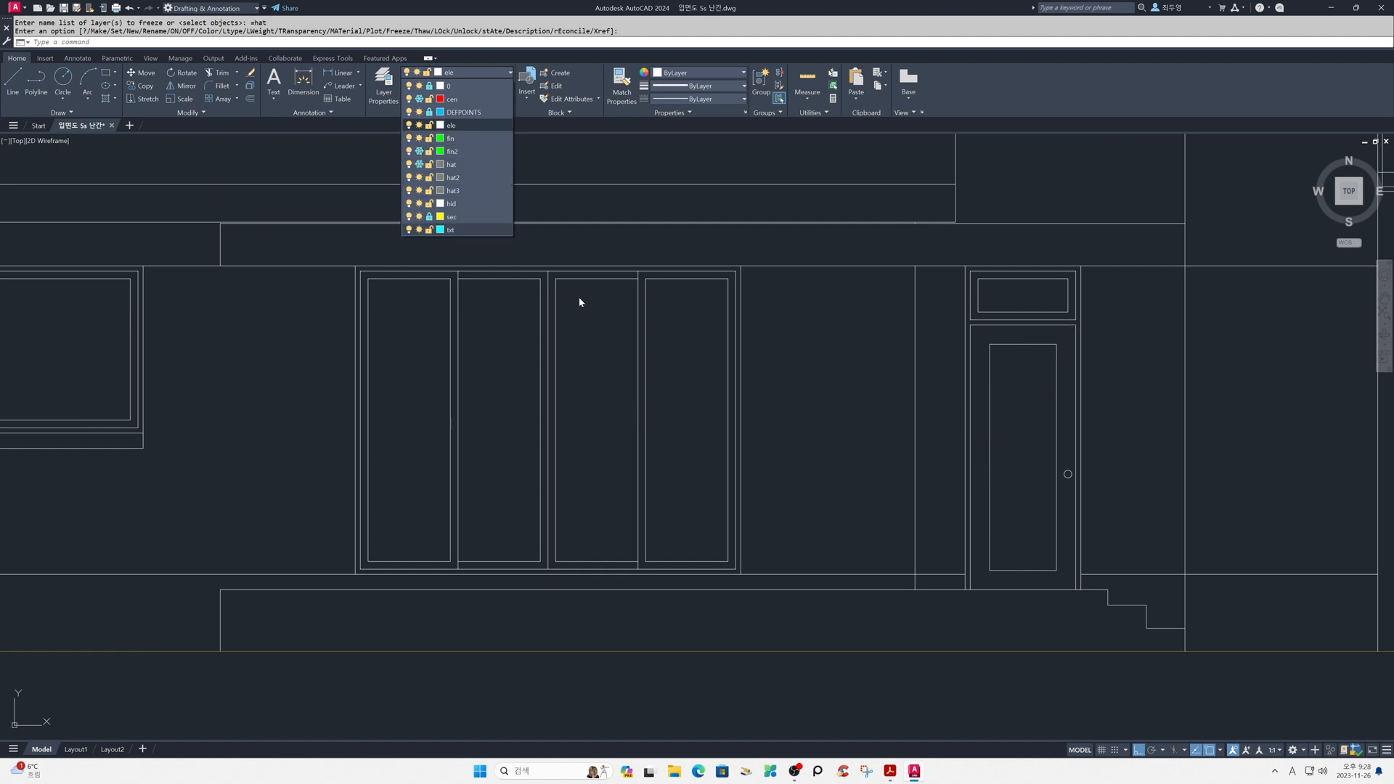
{"action": "left_click", "coordinate": [477, 230]}
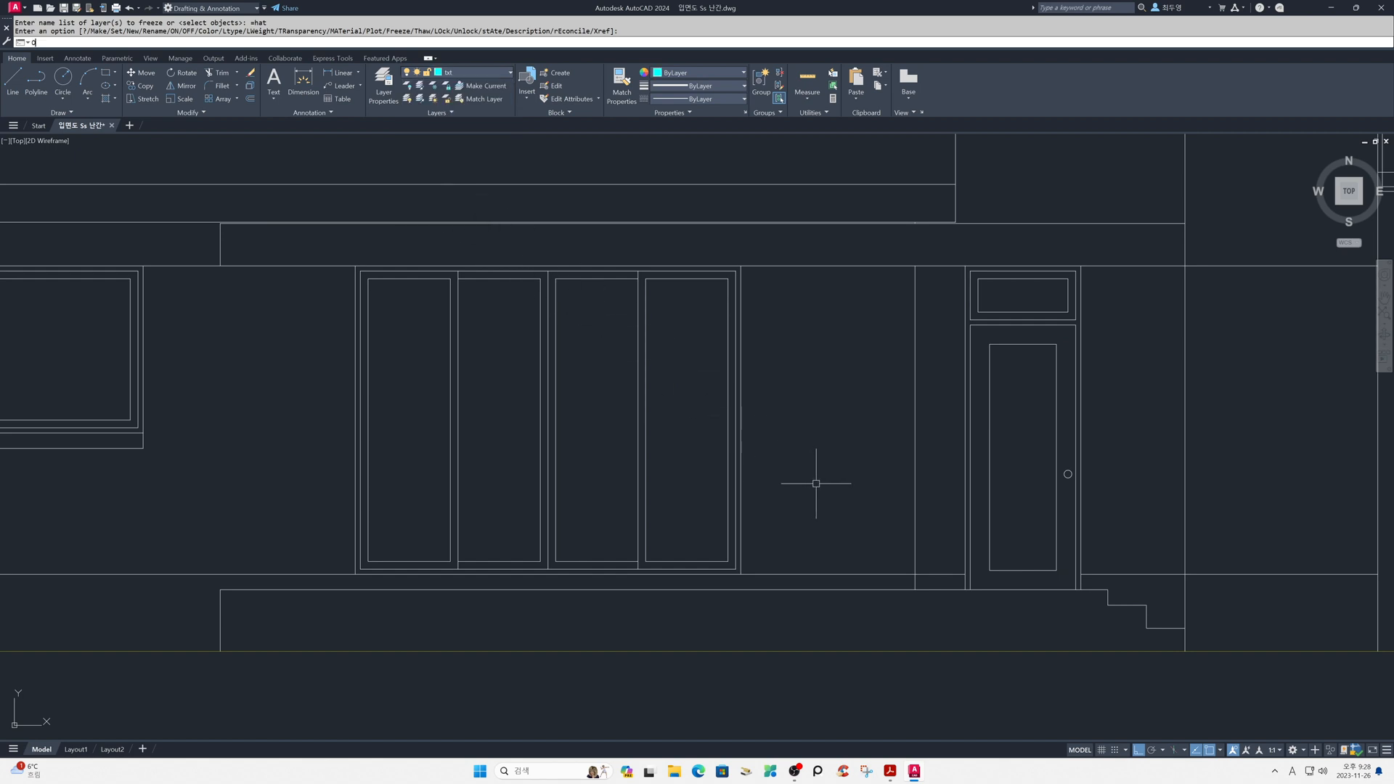
- Offset the porch floor line and the lowest step's tread line 900 upward onto the current layer
{"action": "type", "text": "o"}
{"action": "key", "text": "Return"}
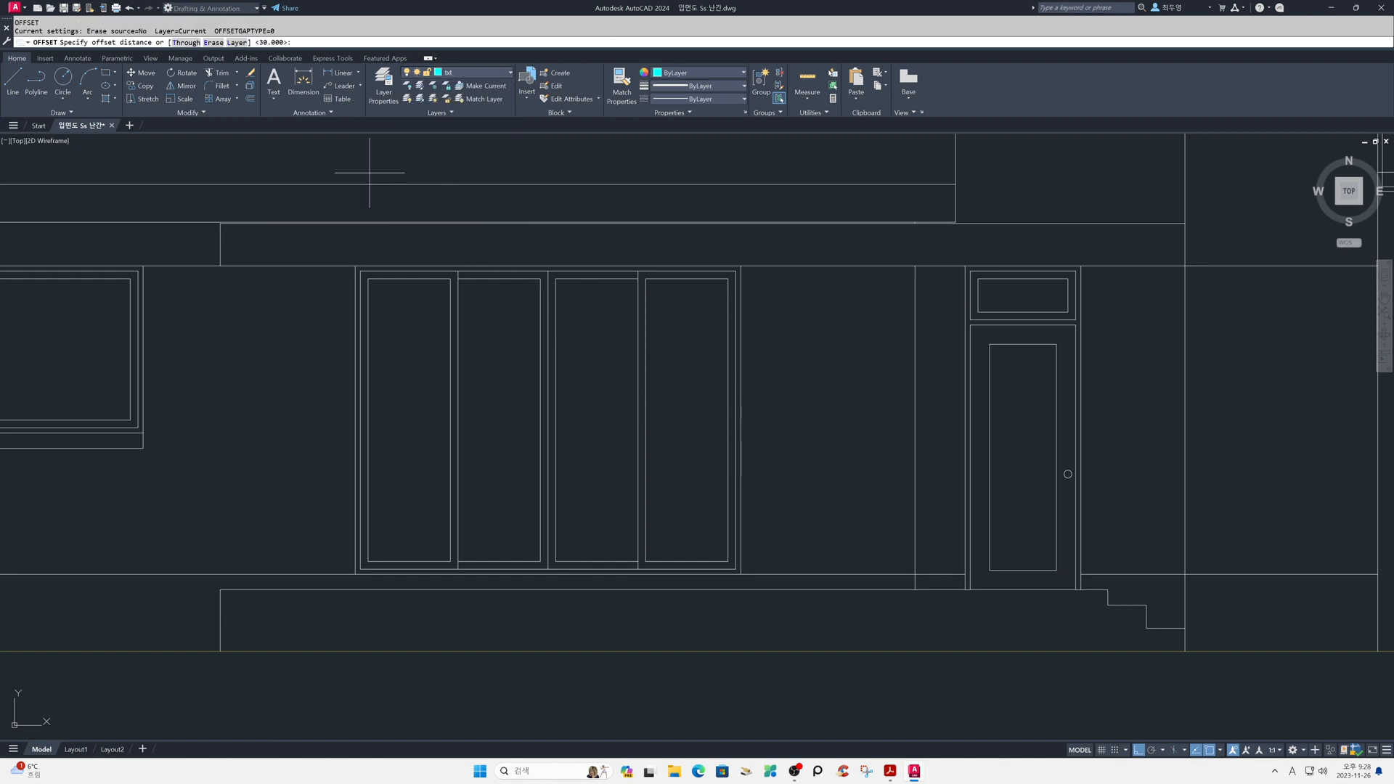
{"action": "type", "text": "L"}
{"action": "key", "text": "Return"}
{"action": "type", "text": "C"}
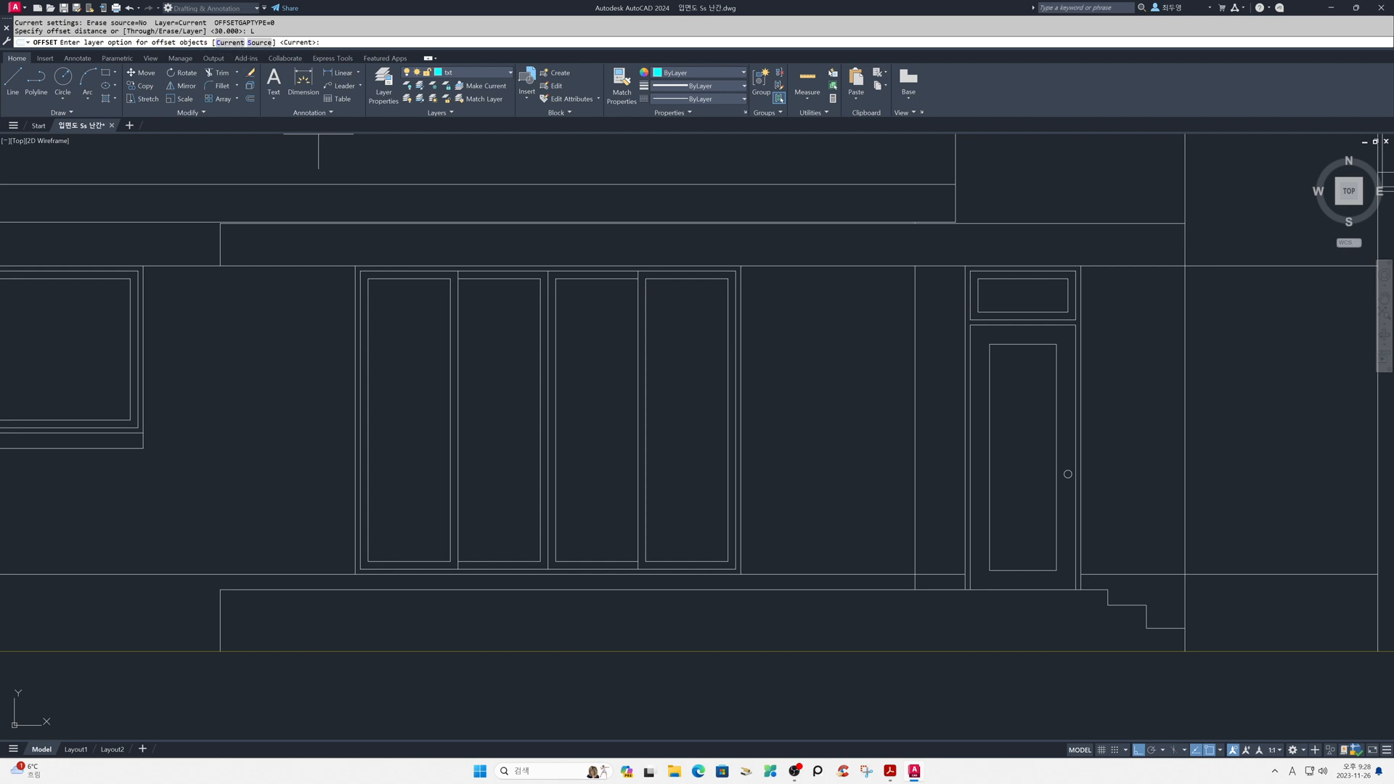
{"action": "key", "text": "Return"}
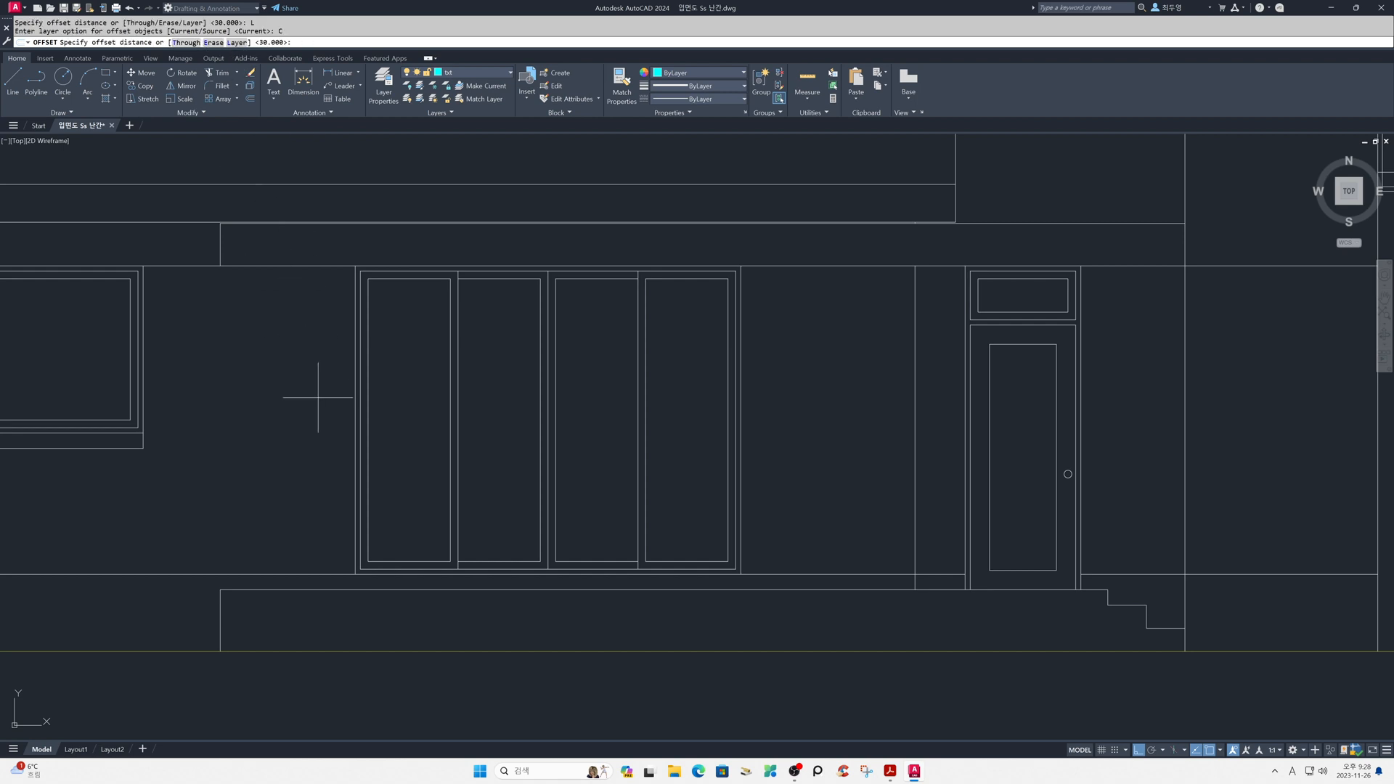
{"action": "key", "text": "Return"}
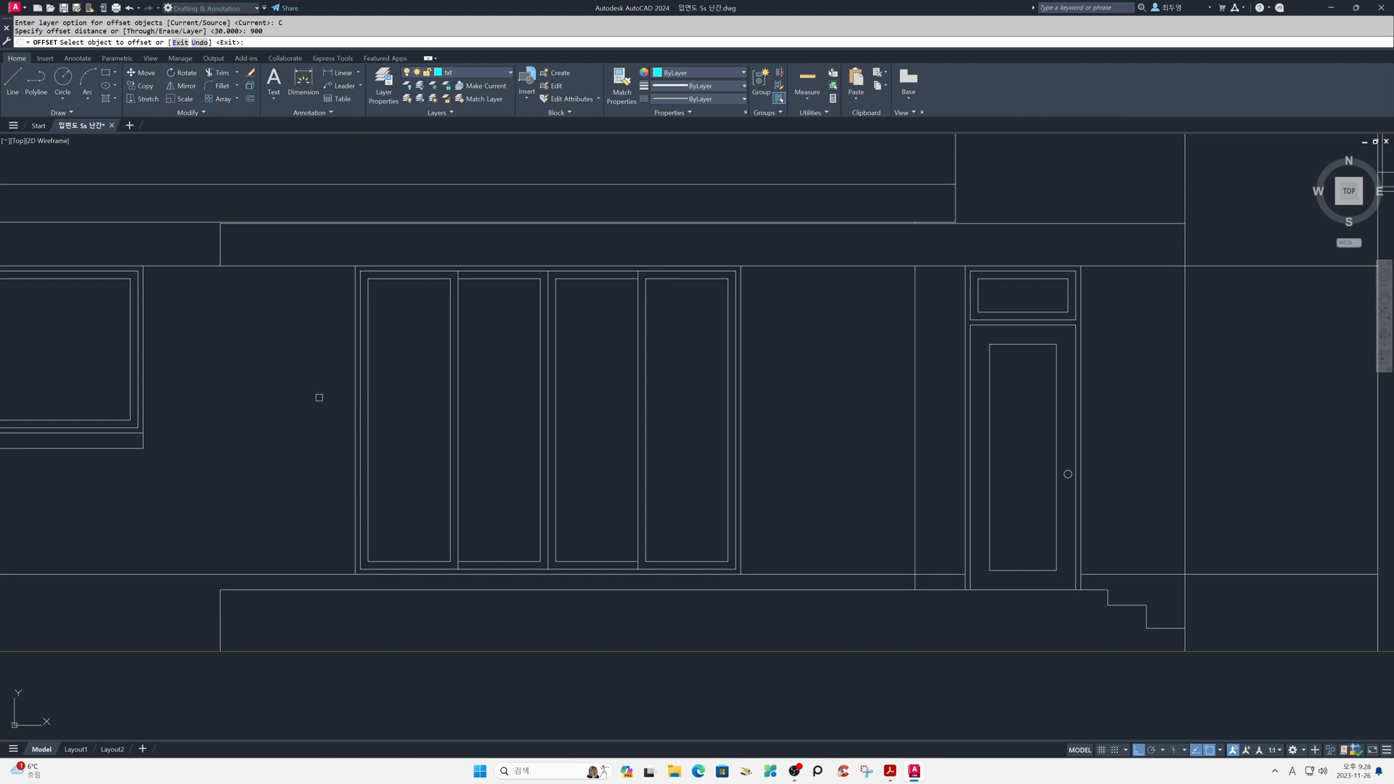
{"action": "left_click", "coordinate": [308, 591]}
{"action": "left_click", "coordinate": [306, 544]}
{"action": "key", "text": "F3"}
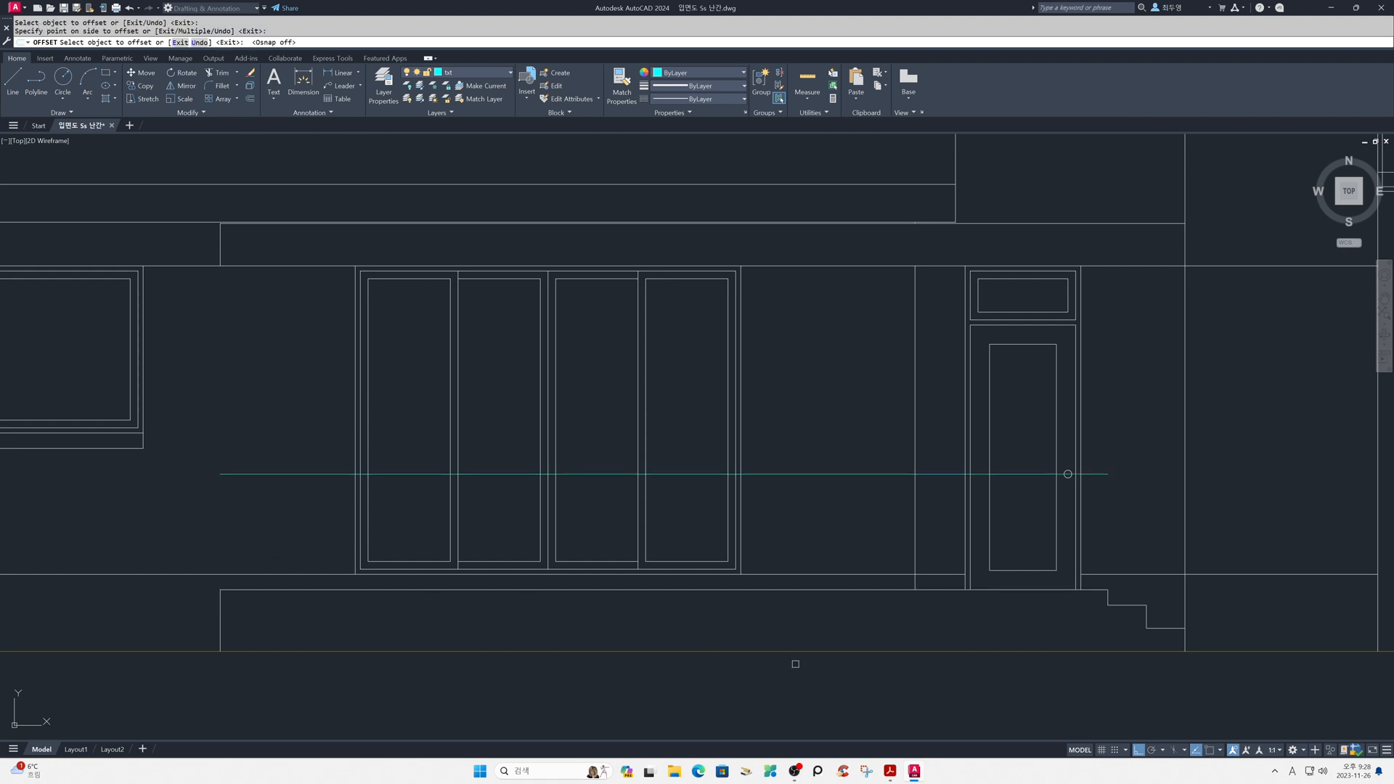
{"action": "left_click", "coordinate": [1164, 629]}
{"action": "left_click", "coordinate": [1153, 552]}
{"action": "key", "text": "Return"}
{"action": "key", "text": "Return"}
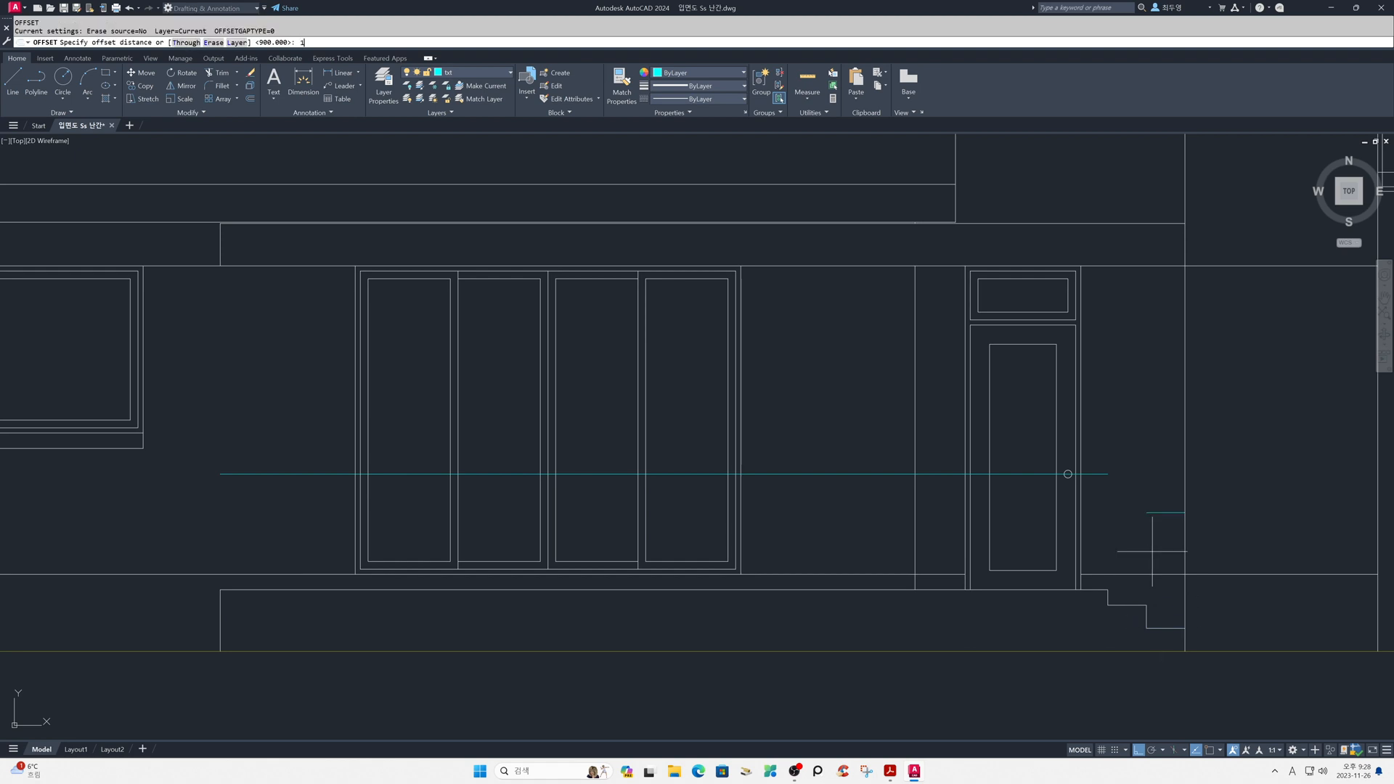
- Offset both new railing lines 100 downward to form the handrail's lower edges
{"action": "key", "text": "Return"}
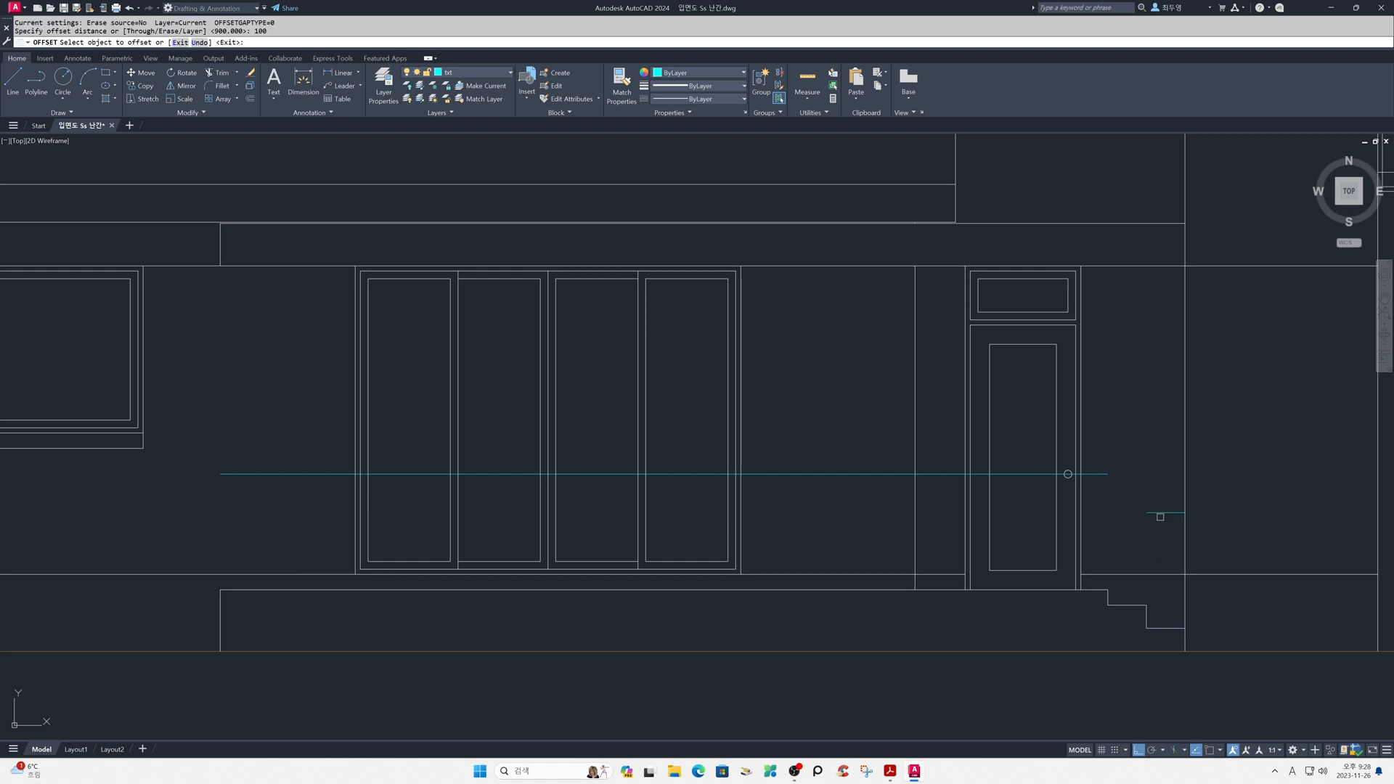
{"action": "left_click", "coordinate": [1027, 474]}
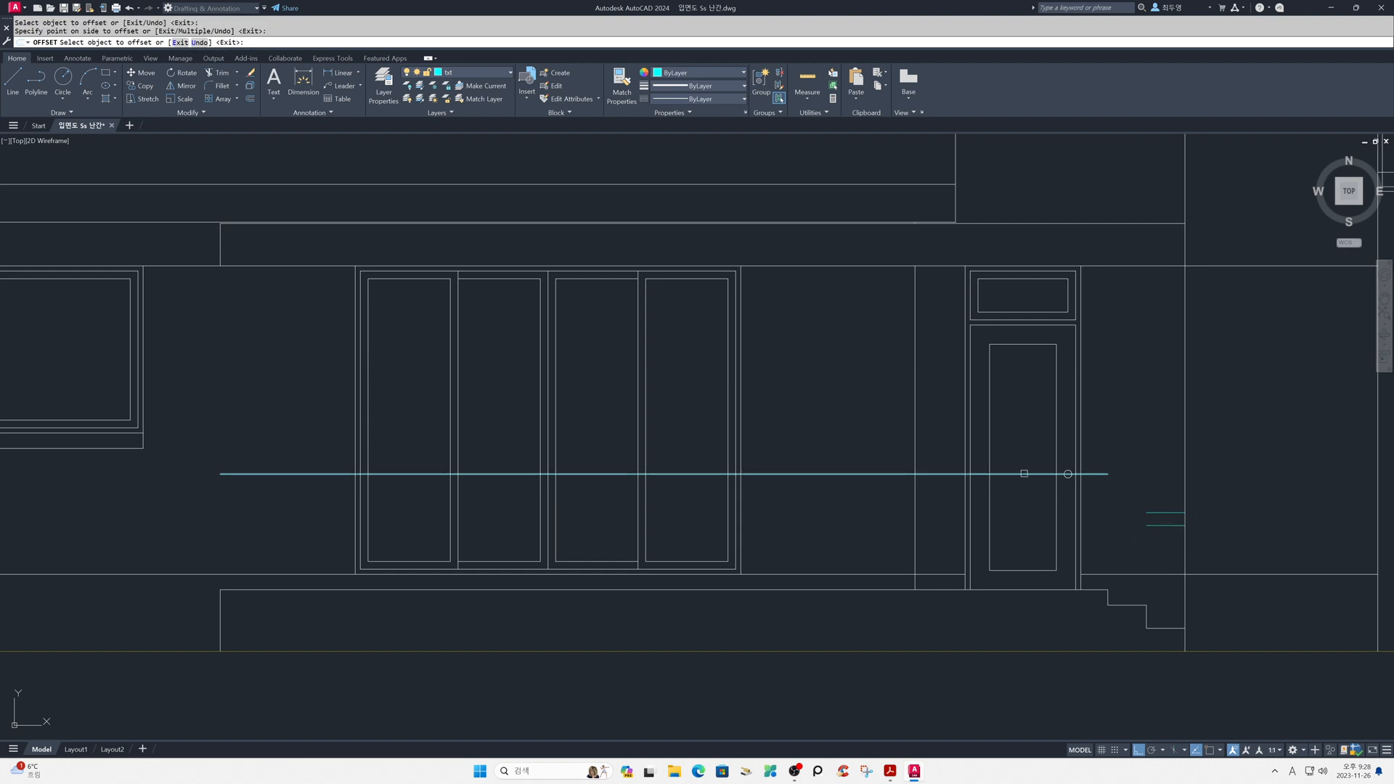
{"action": "left_click", "coordinate": [1026, 511]}
{"action": "key", "text": "Return"}
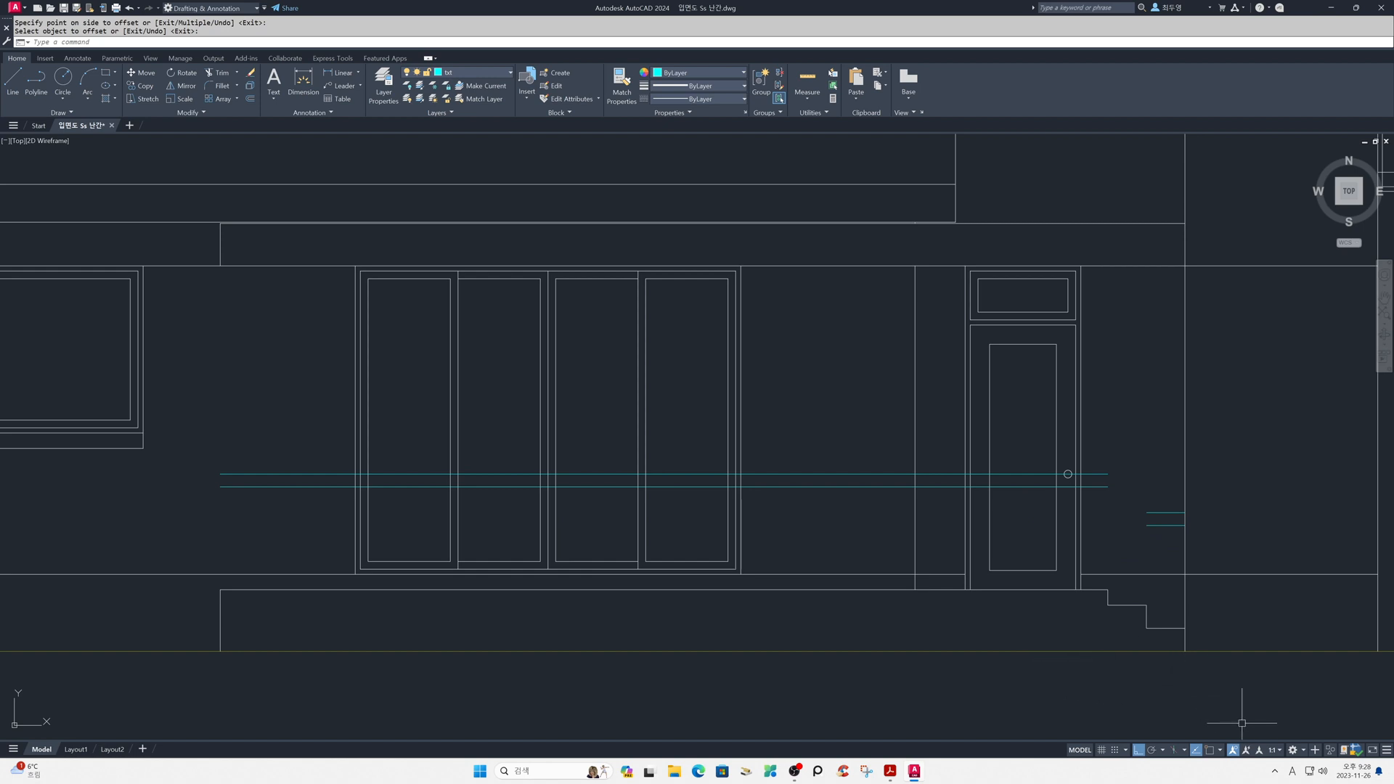
- With object snap on, draw a vertical line from the midpoint of the short rail's lower edge down to the lowest step
{"action": "left_click", "coordinate": [1212, 751]}
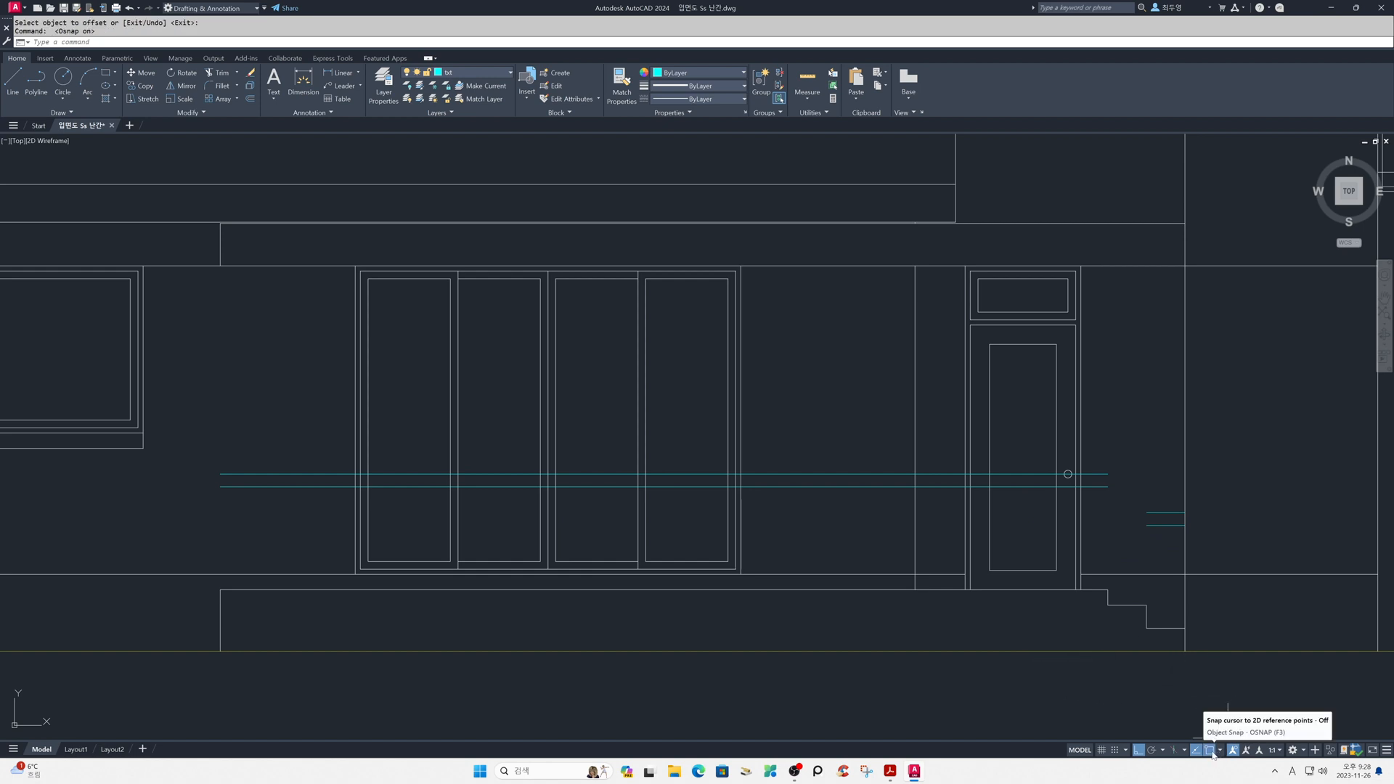
{"action": "left_click", "coordinate": [1220, 751]}
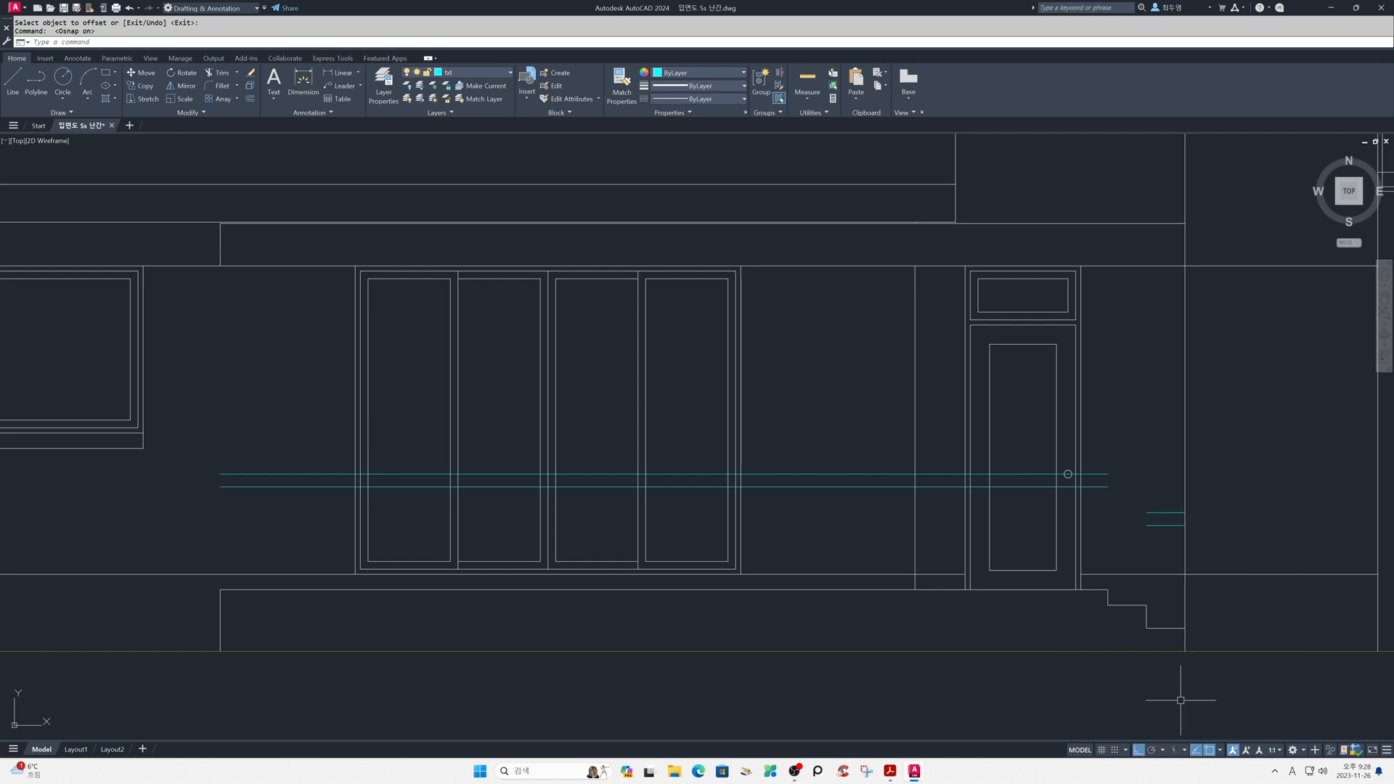
{"action": "type", "text": "z"}
{"action": "key", "text": "Return"}
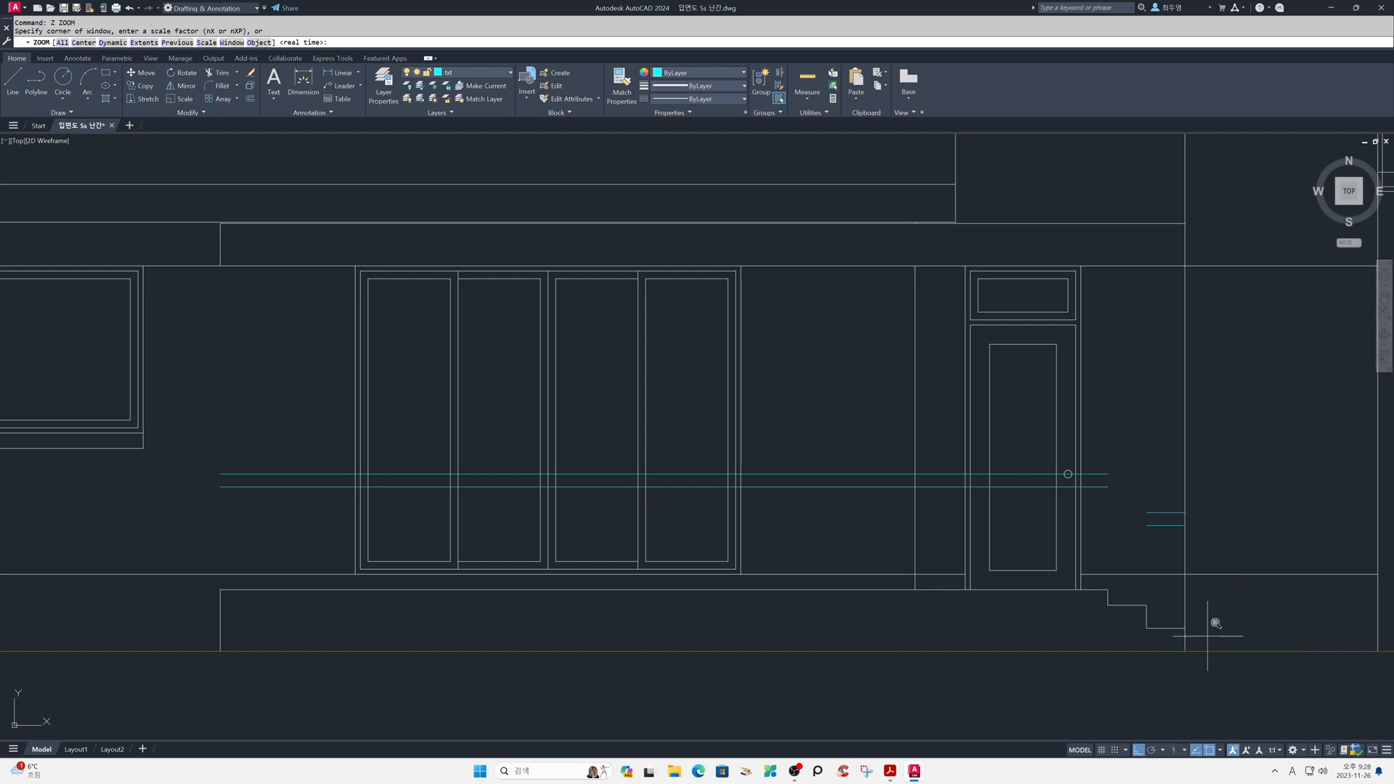
{"action": "left_click", "coordinate": [1090, 463]}
{"action": "left_click", "coordinate": [1276, 706]}
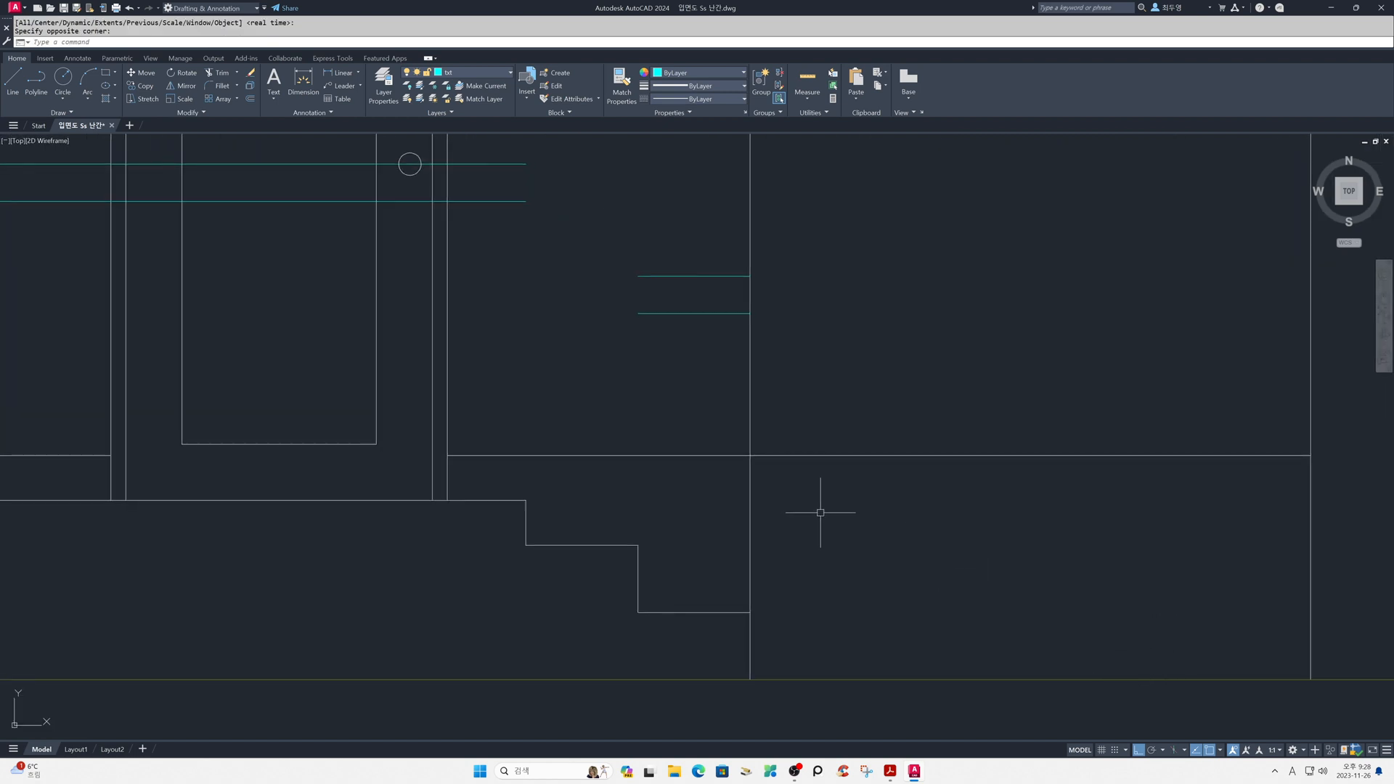
{"action": "key", "text": "Return"}
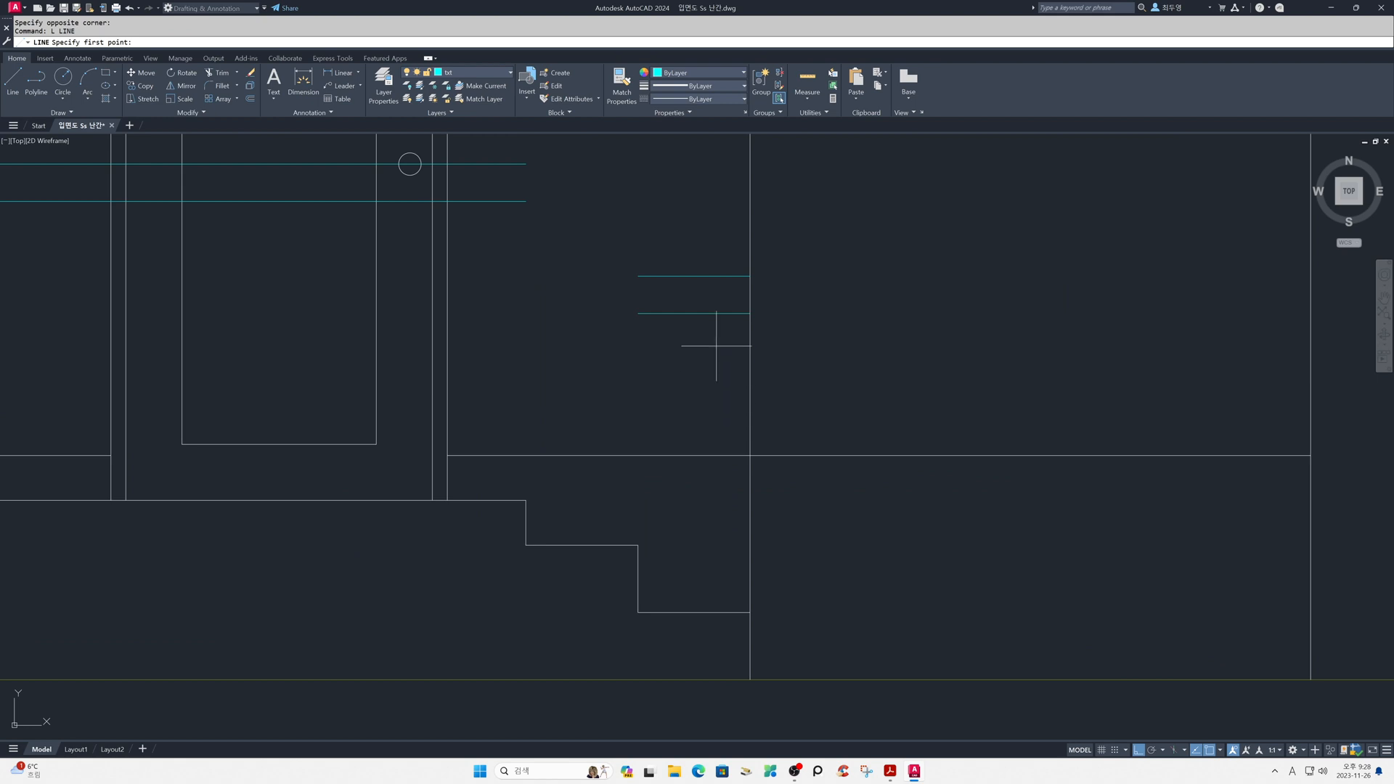
{"action": "left_click", "coordinate": [694, 314]}
{"action": "left_click", "coordinate": [700, 612]}
{"action": "key", "text": "Return"}
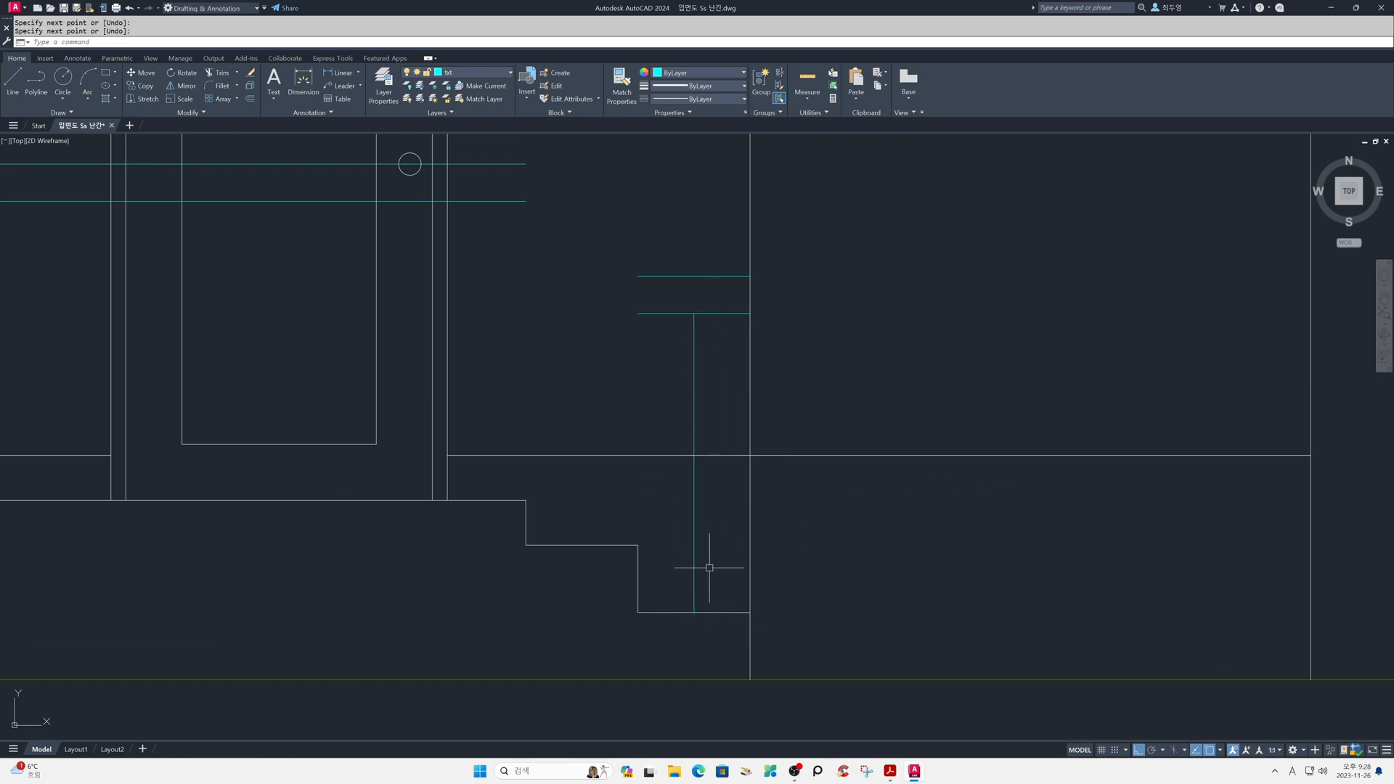
- Offset the lowest step's vertical post line 25 to both sides to form the post's outer lines
{"action": "type", "text": "o"}
{"action": "key", "text": "Return"}
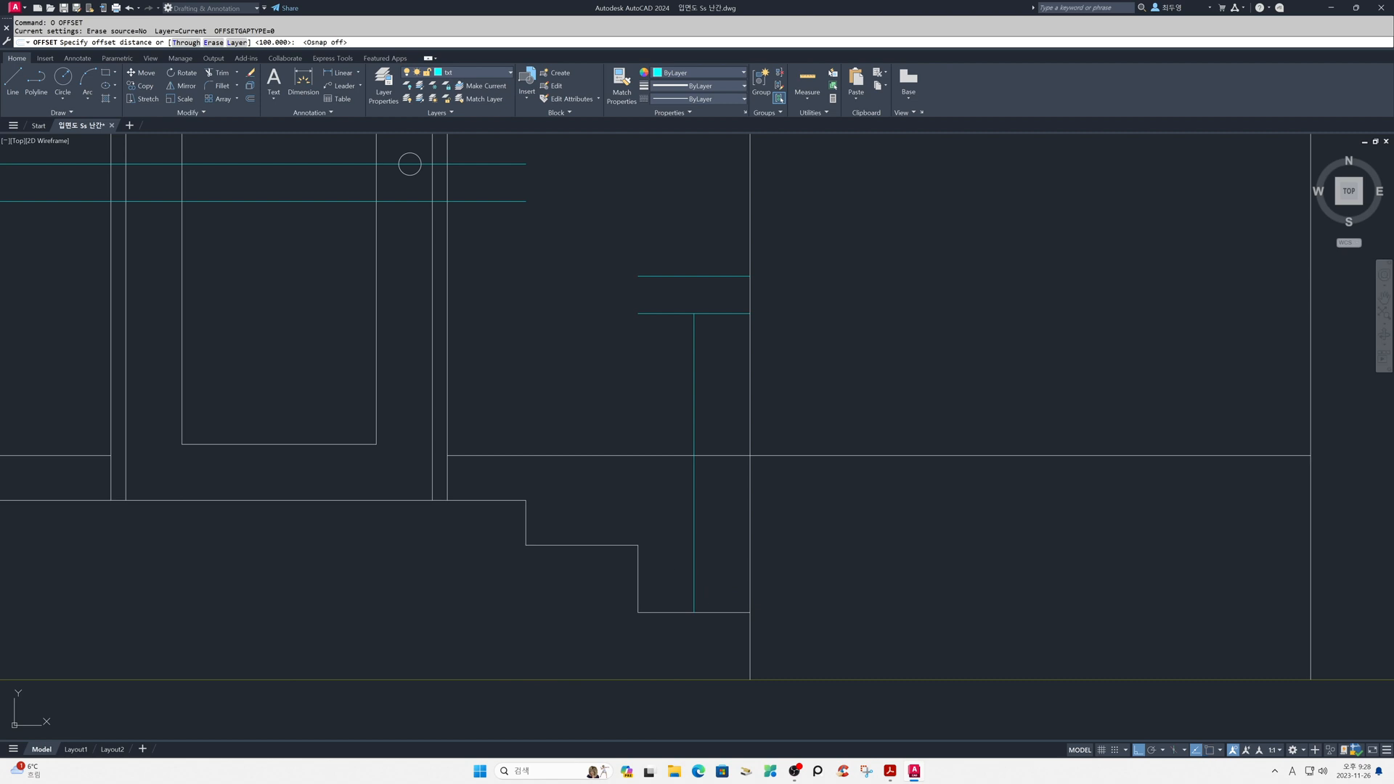
{"action": "type", "text": "2"}
{"action": "key", "text": "Return"}
{"action": "left_click", "coordinate": [694, 552]}
{"action": "left_click", "coordinate": [712, 546]}
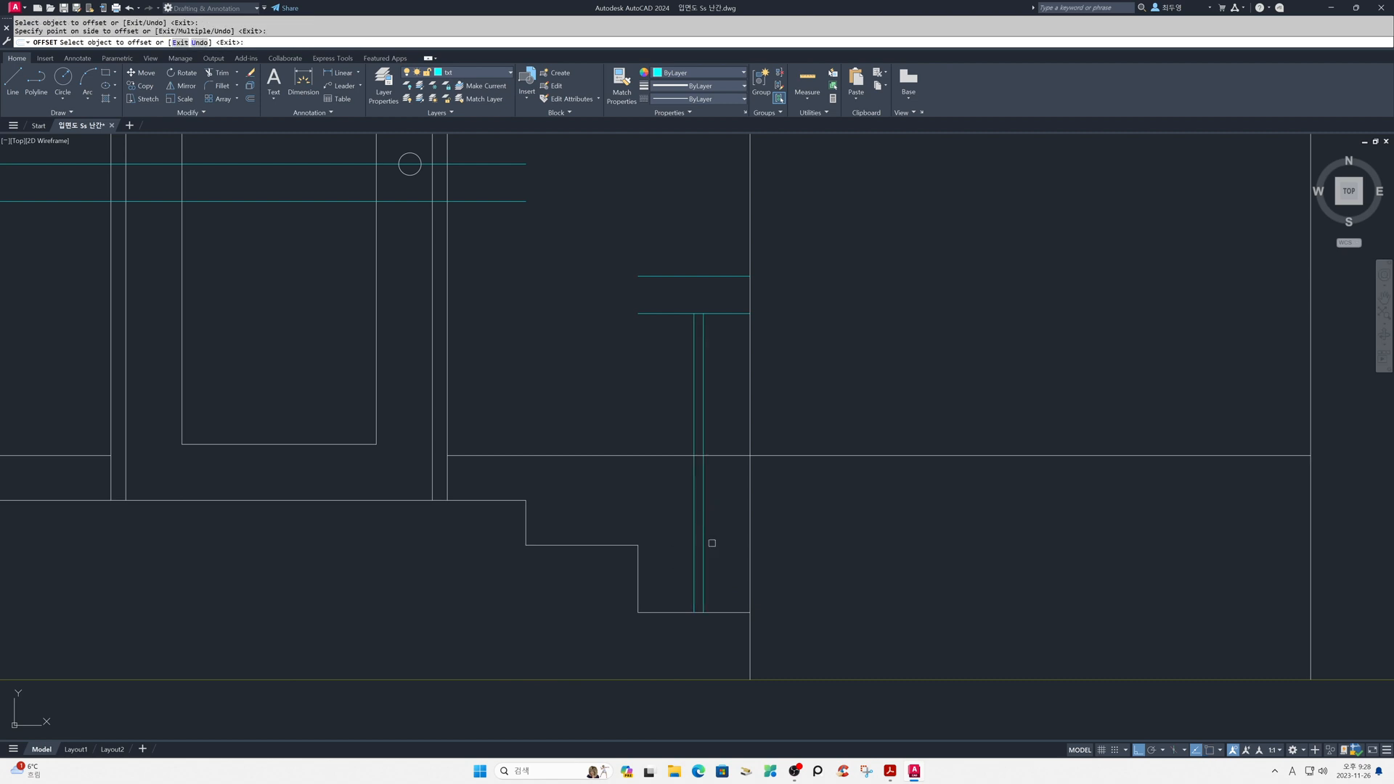
{"action": "left_click", "coordinate": [694, 542]}
{"action": "left_click", "coordinate": [665, 540]}
{"action": "key", "text": "Return"}
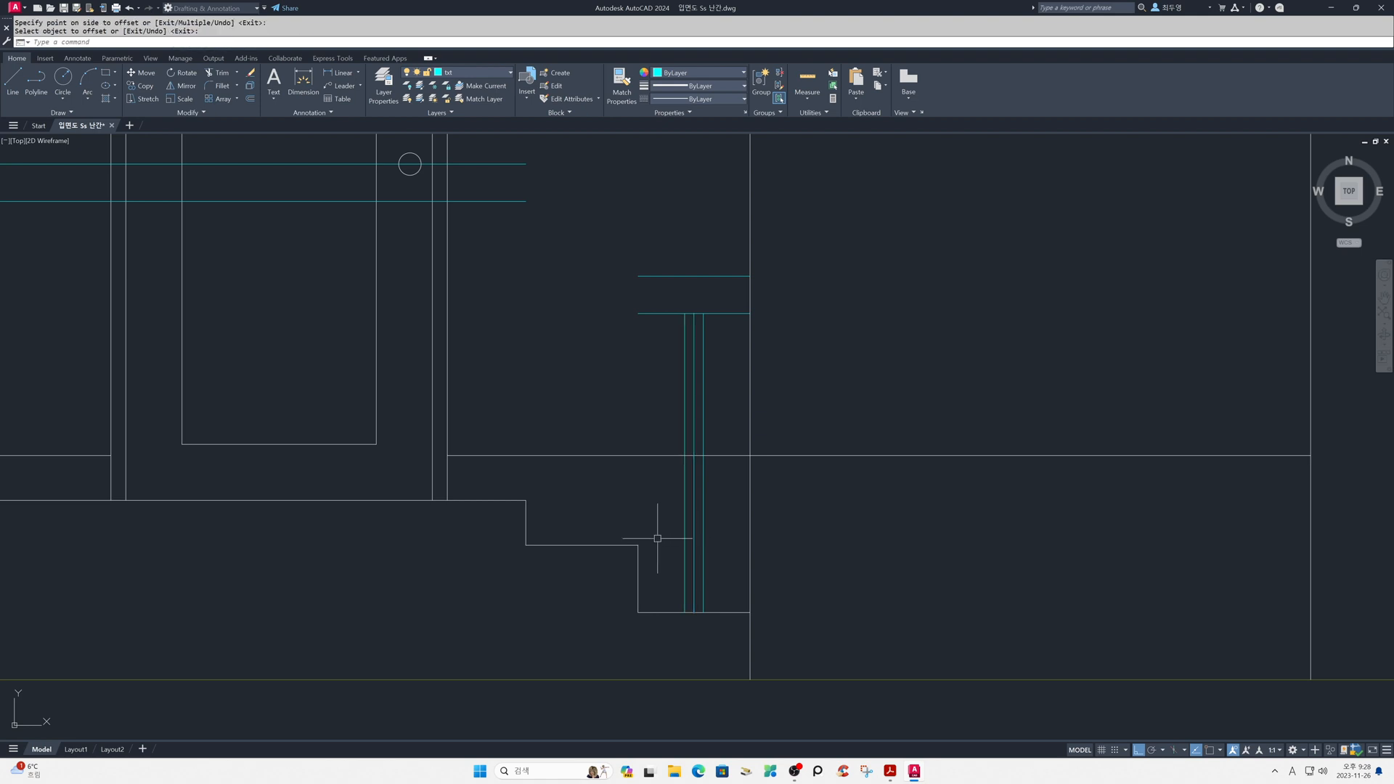
- Erase the original center line between the two post lines on the lowest step
{"action": "key", "text": "Return"}
{"action": "left_click", "coordinate": [690, 544]}
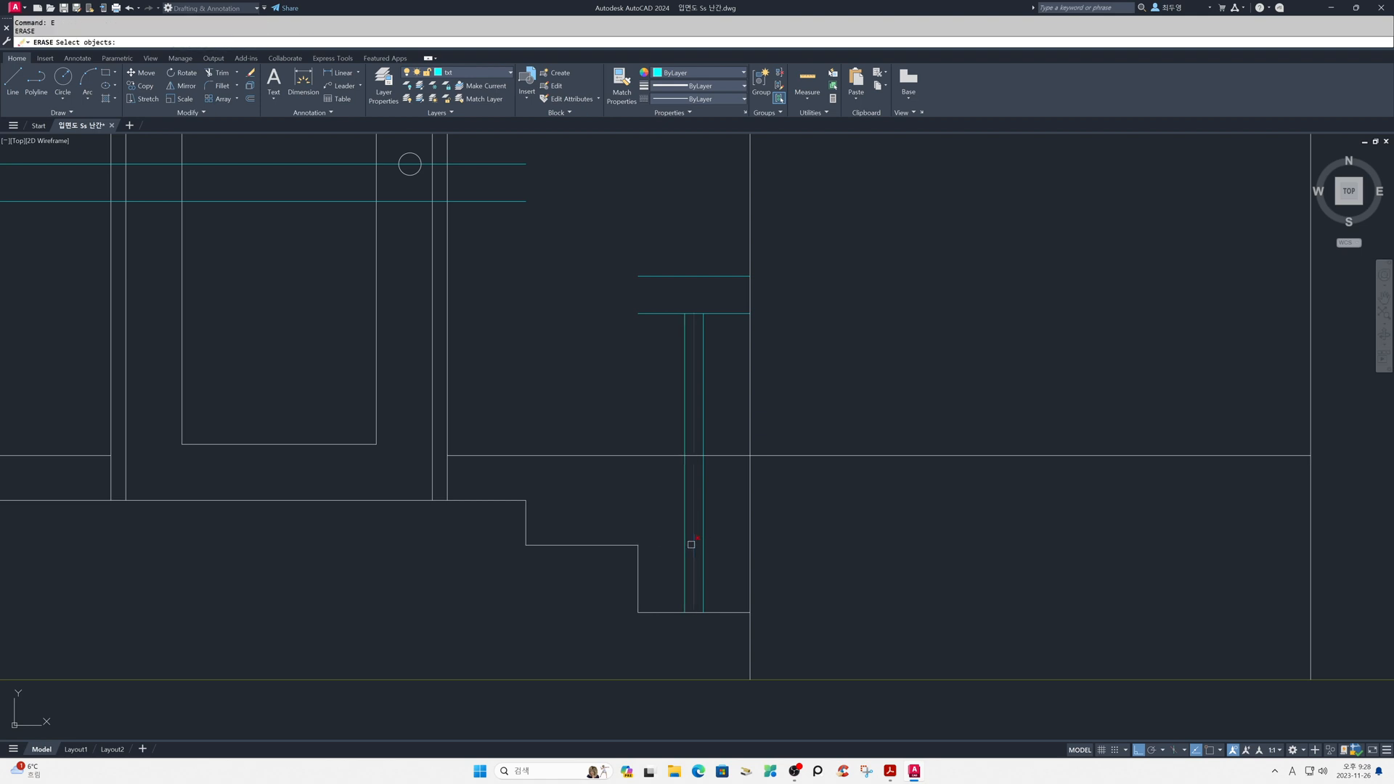
{"action": "key", "text": "Return"}
{"action": "key", "text": "Escape"}
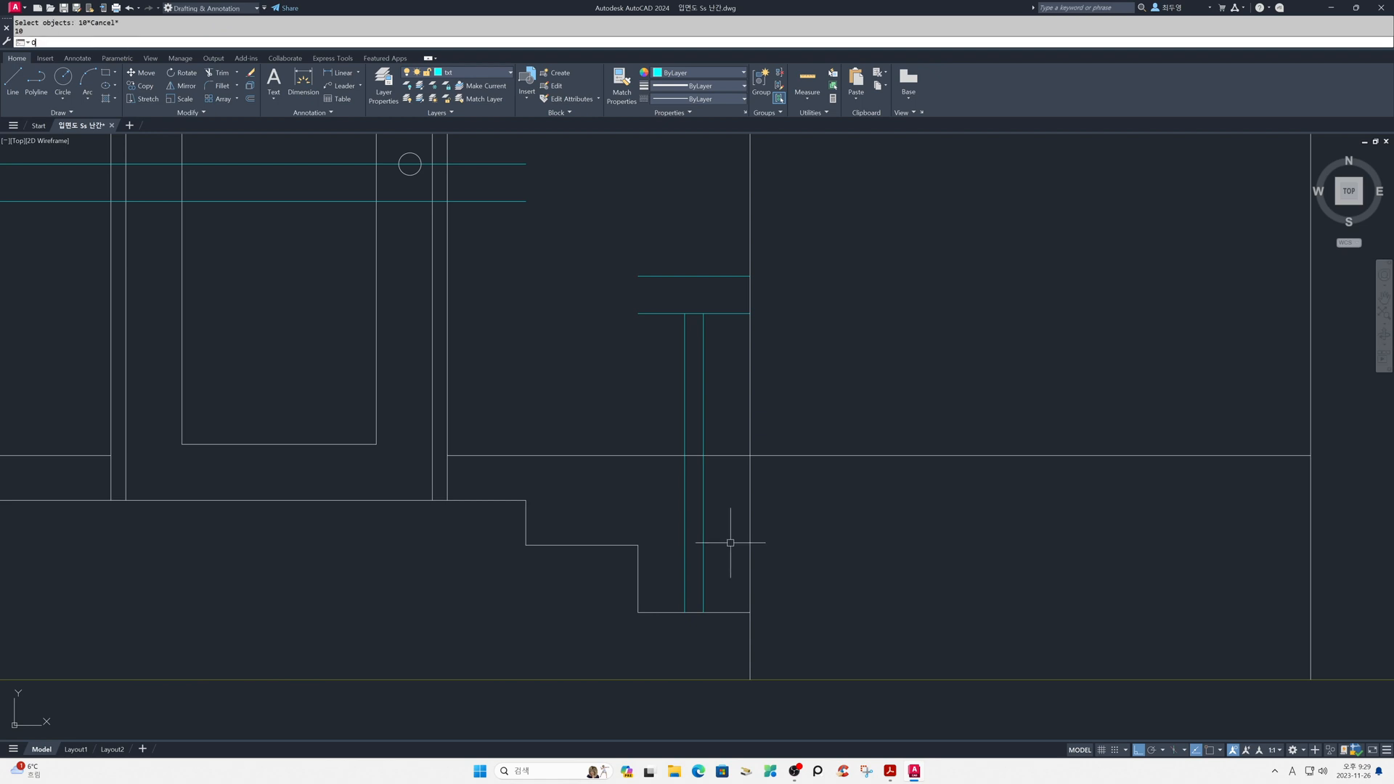
- Offset both outer post lines 10 inward
{"action": "type", "text": "o"}
{"action": "key", "text": "Return"}
{"action": "key", "text": "Return"}
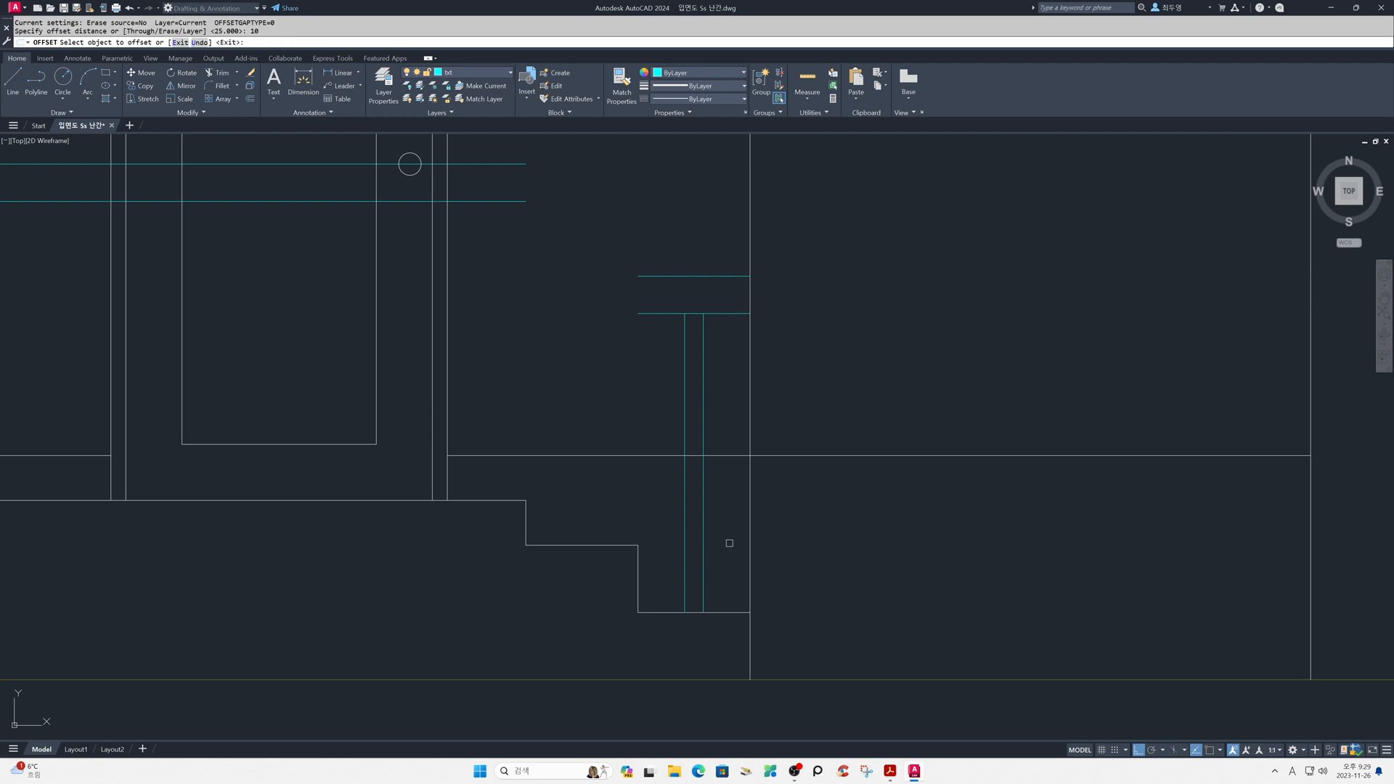
{"action": "left_click", "coordinate": [703, 536]}
{"action": "left_click", "coordinate": [680, 536]}
{"action": "left_click", "coordinate": [685, 535]}
{"action": "left_click", "coordinate": [719, 536]}
{"action": "key", "text": "Return"}
- Offset the lowest step's tread line upward to mark the top of the post base, and regenerate the drawing
{"action": "key", "text": "Return"}
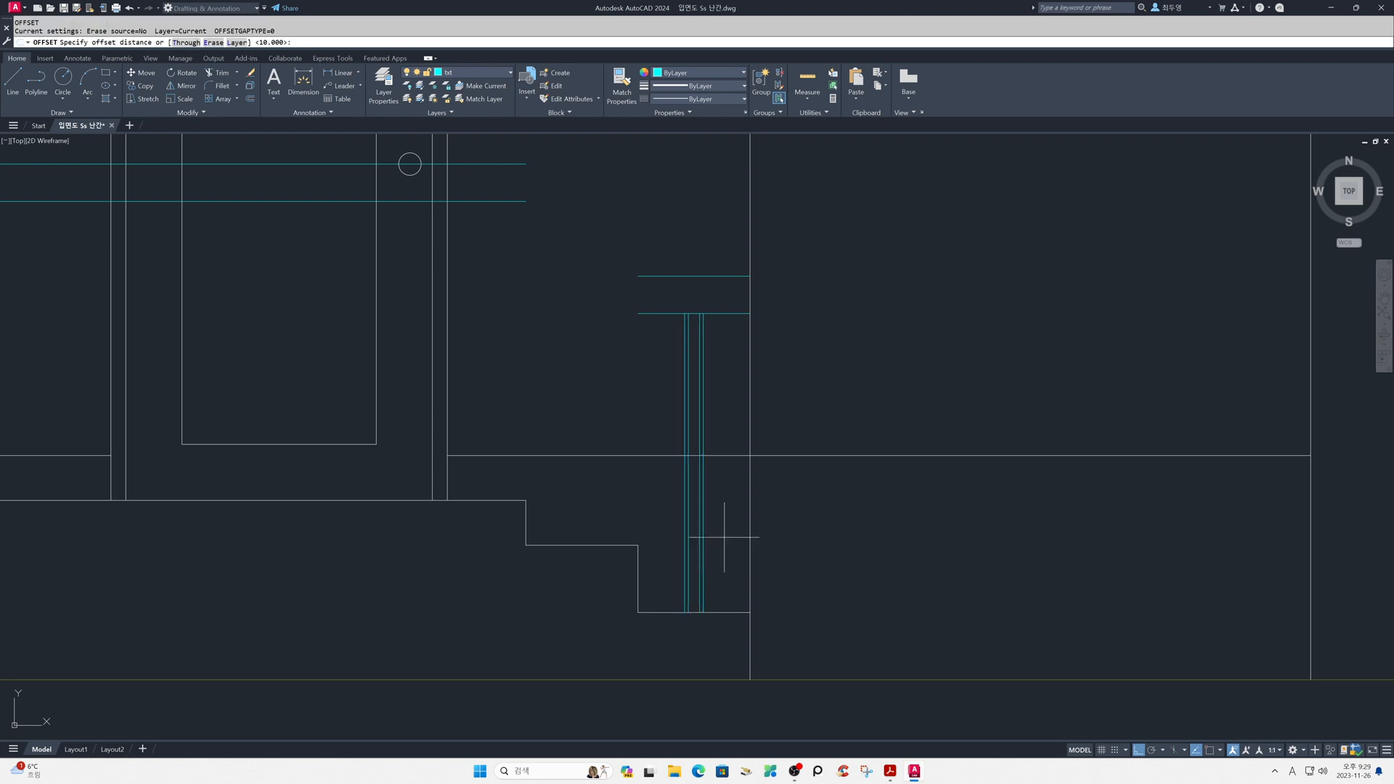
{"action": "key", "text": "Return"}
{"action": "left_click", "coordinate": [724, 611]}
{"action": "left_click", "coordinate": [721, 586]}
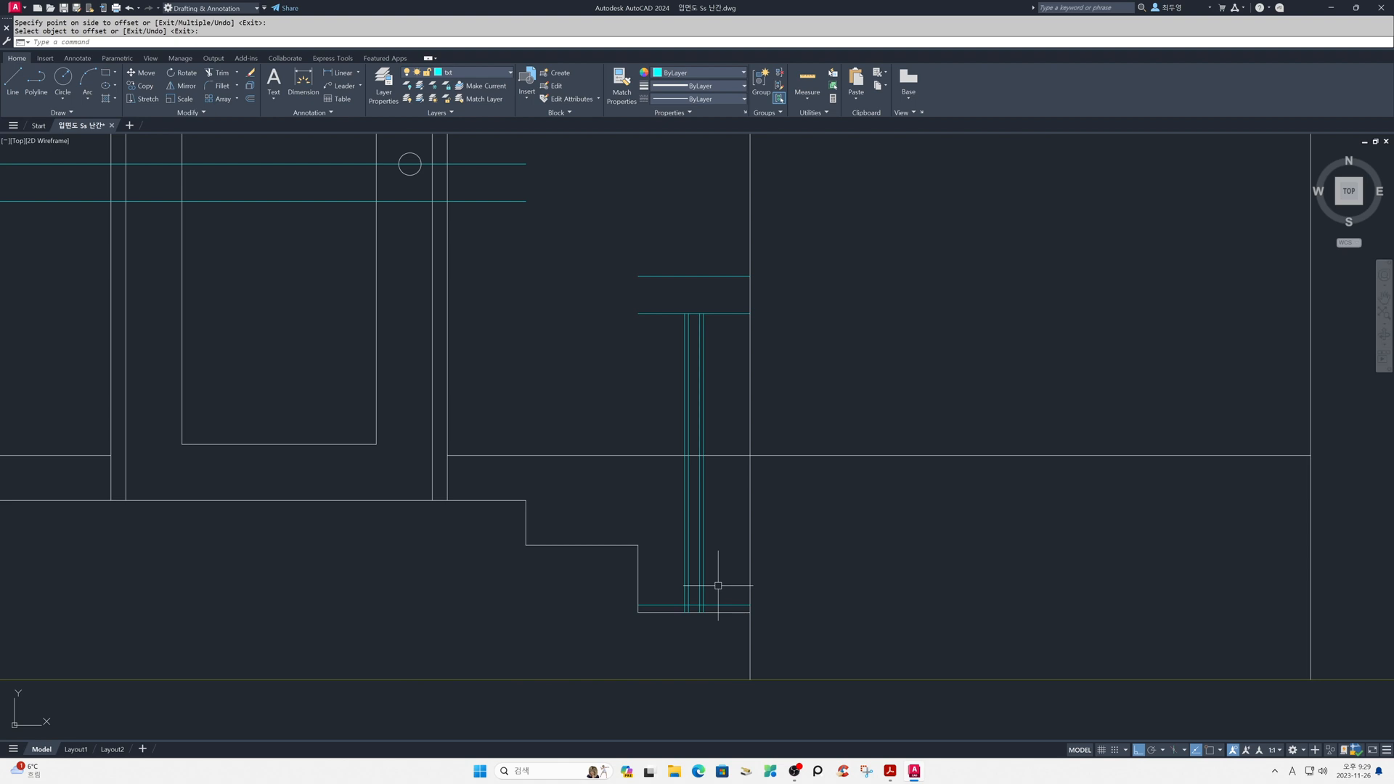
{"action": "key", "text": "Return"}
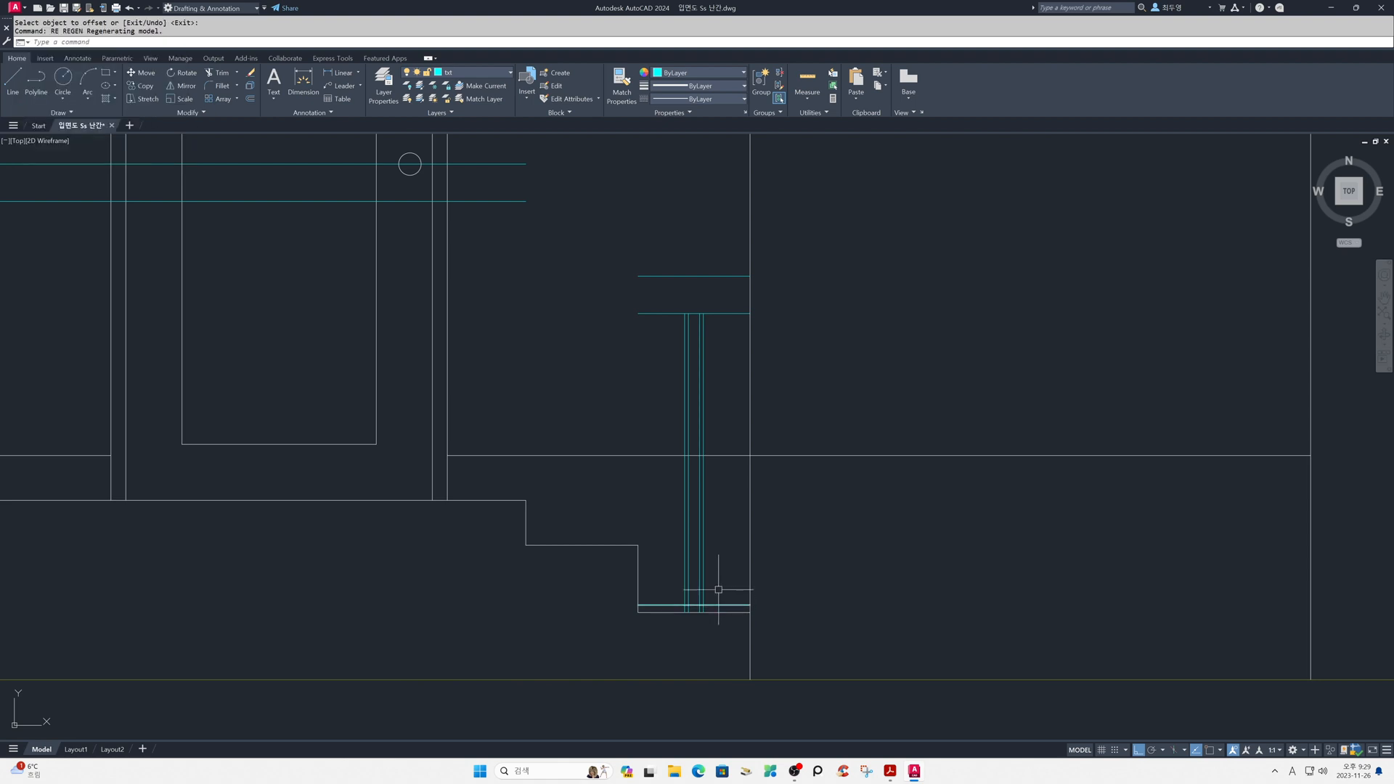
- Trim the post and base lines so a narrow post stands on a wider, low base on the lowest step
{"action": "type", "text": "TR"}
{"action": "key", "text": "Return"}
{"action": "left_click", "coordinate": [722, 609]}
{"action": "left_click", "coordinate": [674, 588]}
{"action": "key", "text": "Return"}
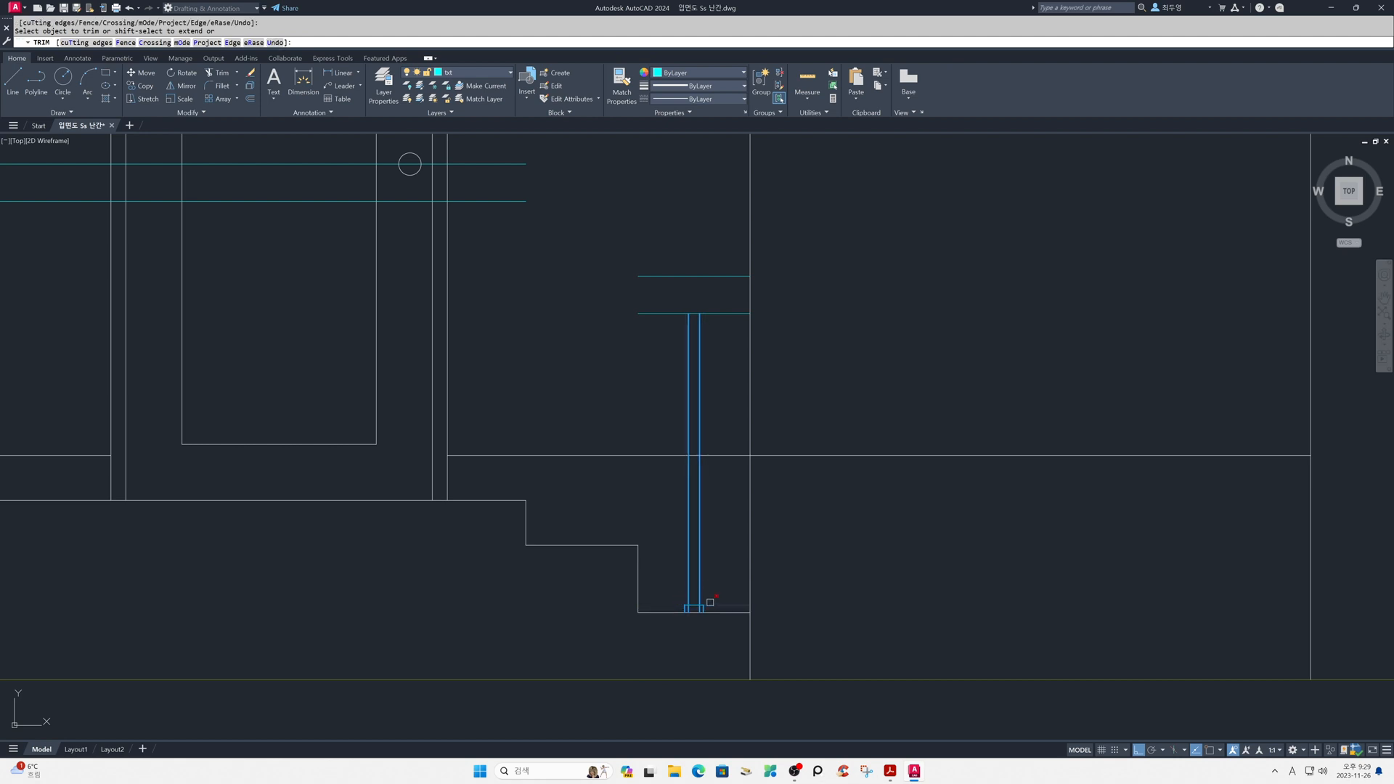
{"action": "left_click", "coordinate": [711, 604]}
{"action": "scroll", "coordinate": [692, 616], "scroll_direction": "up", "scroll_amount": 4}
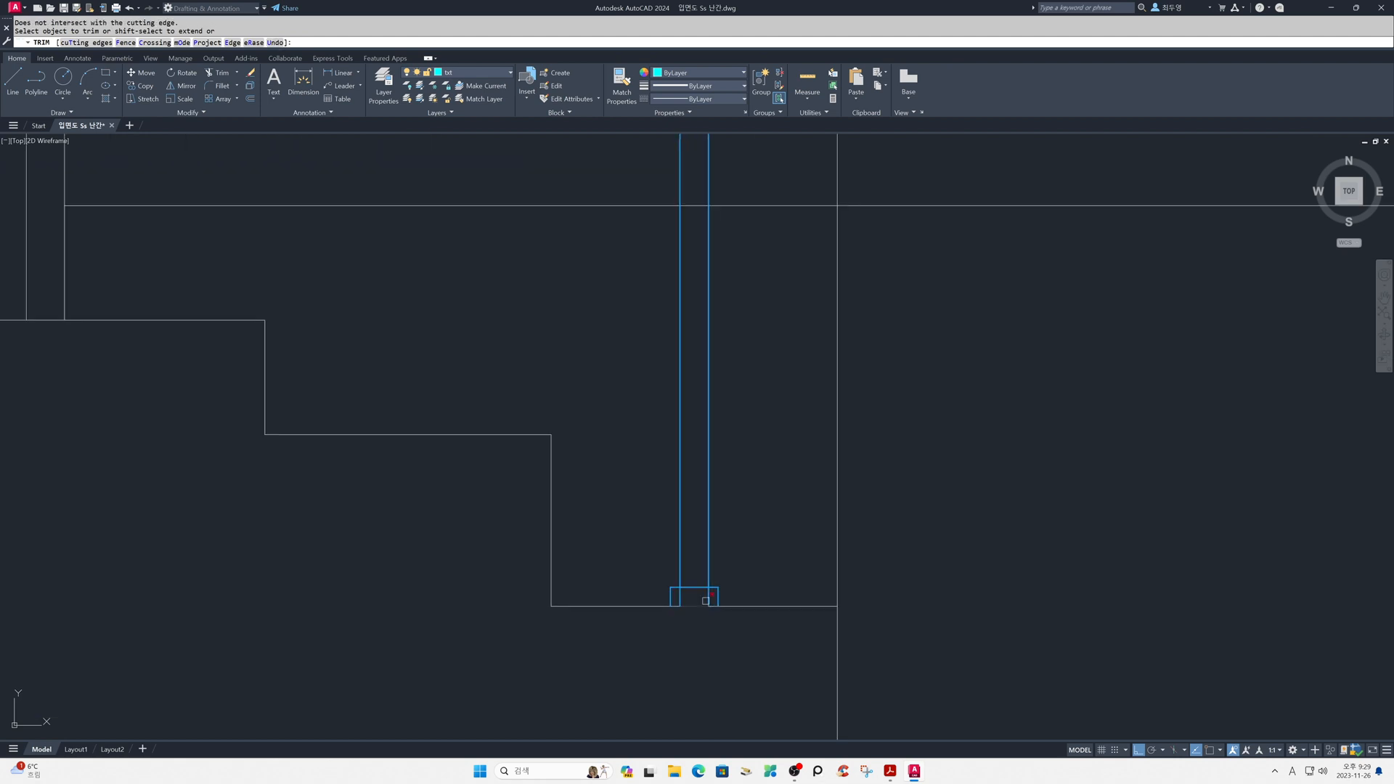
{"action": "left_click", "coordinate": [705, 601]}
{"action": "scroll", "coordinate": [700, 560], "scroll_direction": "down", "scroll_amount": 4}
{"action": "left_click", "coordinate": [706, 561]}
{"action": "key", "text": "Return"}
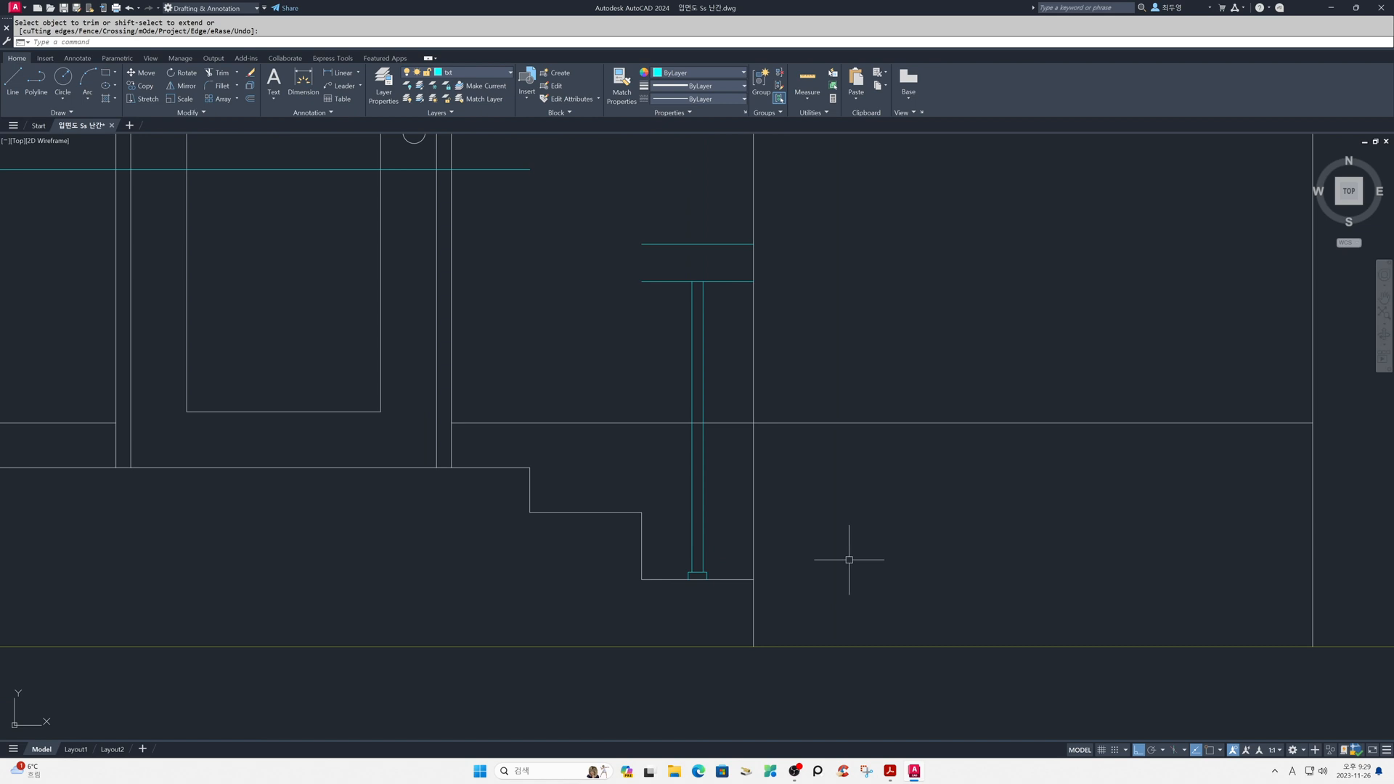
- Lock the ele layer
{"action": "scroll", "coordinate": [849, 560], "scroll_direction": "down", "scroll_amount": 3}
{"action": "middle_click_drag", "start_coordinate": [747, 560], "coordinate": [1050, 528]}
{"action": "scroll", "coordinate": [870, 513], "scroll_direction": "down", "scroll_amount": 2}
{"action": "middle_click_drag", "start_coordinate": [870, 512], "coordinate": [908, 508]}
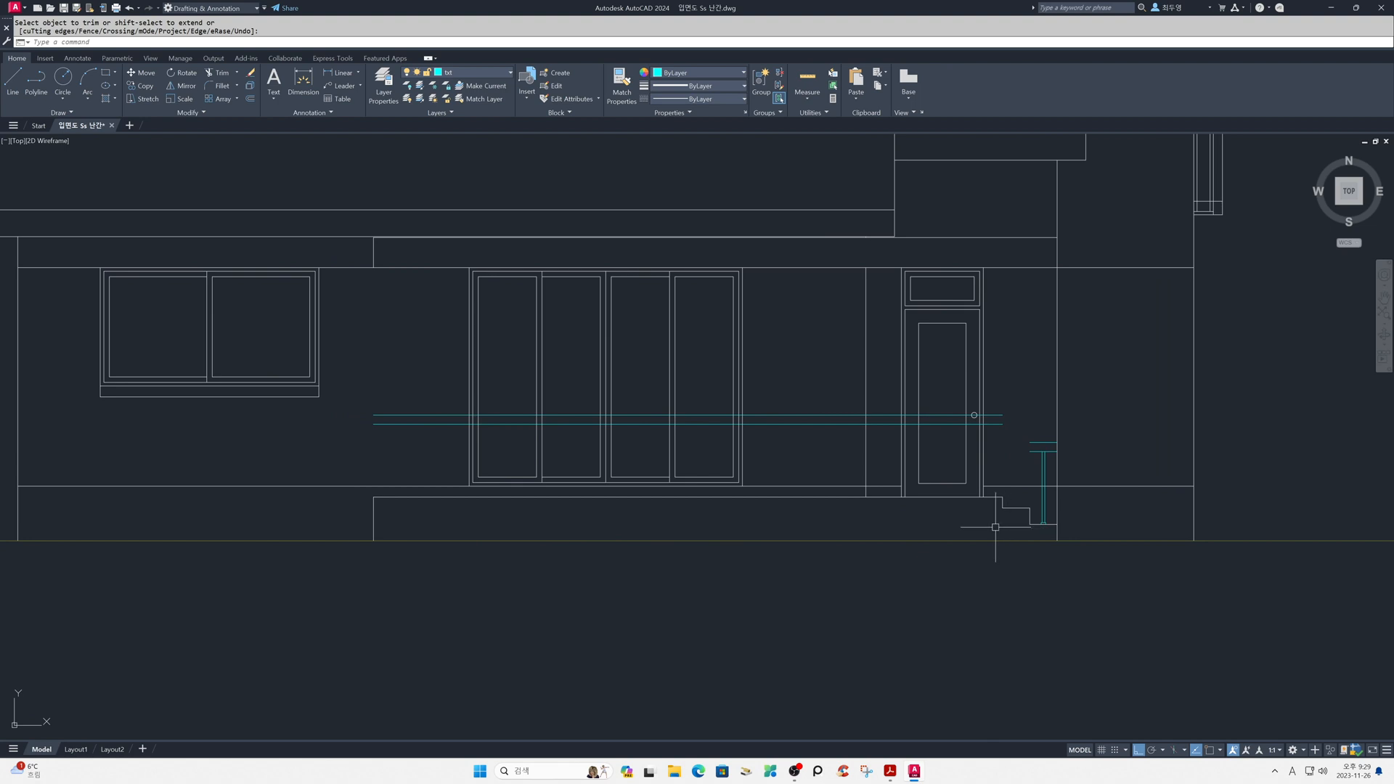
{"action": "left_click", "coordinate": [486, 74]}
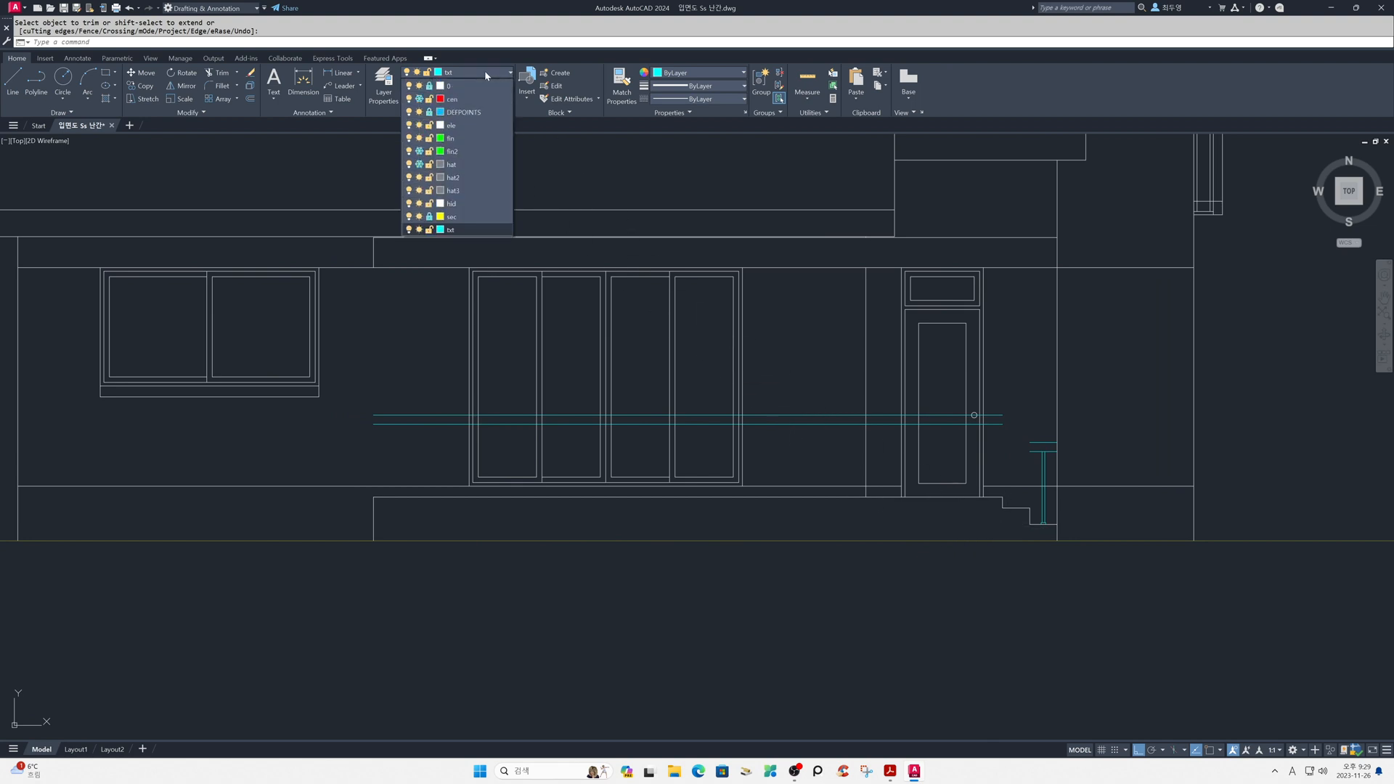
{"action": "left_click", "coordinate": [429, 125]}
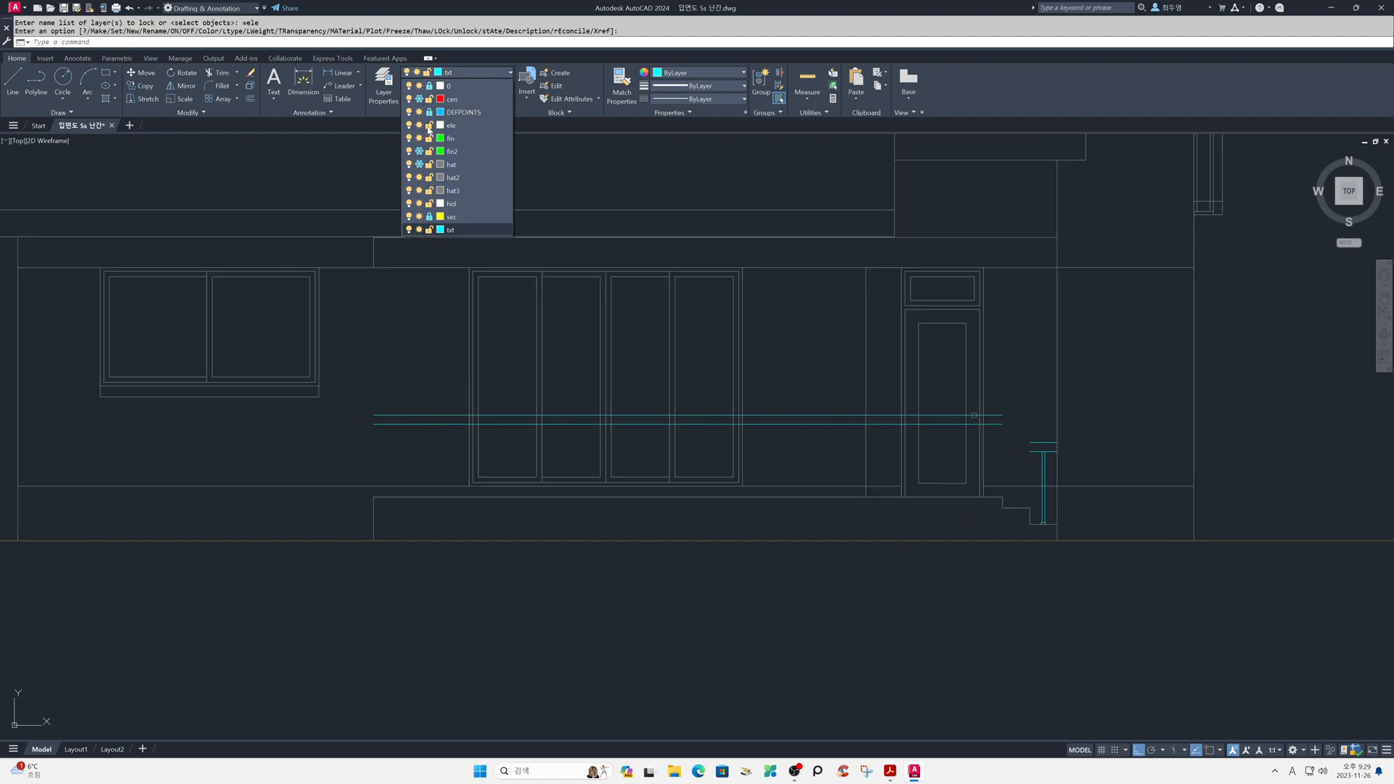
- Array the post with its base rectangularly in 25 columns and 1 row, with a column spacing of -300
{"action": "type", "text": "AR"}
{"action": "key", "text": "Return"}
{"action": "left_click", "coordinate": [1018, 447]}
{"action": "left_click", "coordinate": [1051, 534]}
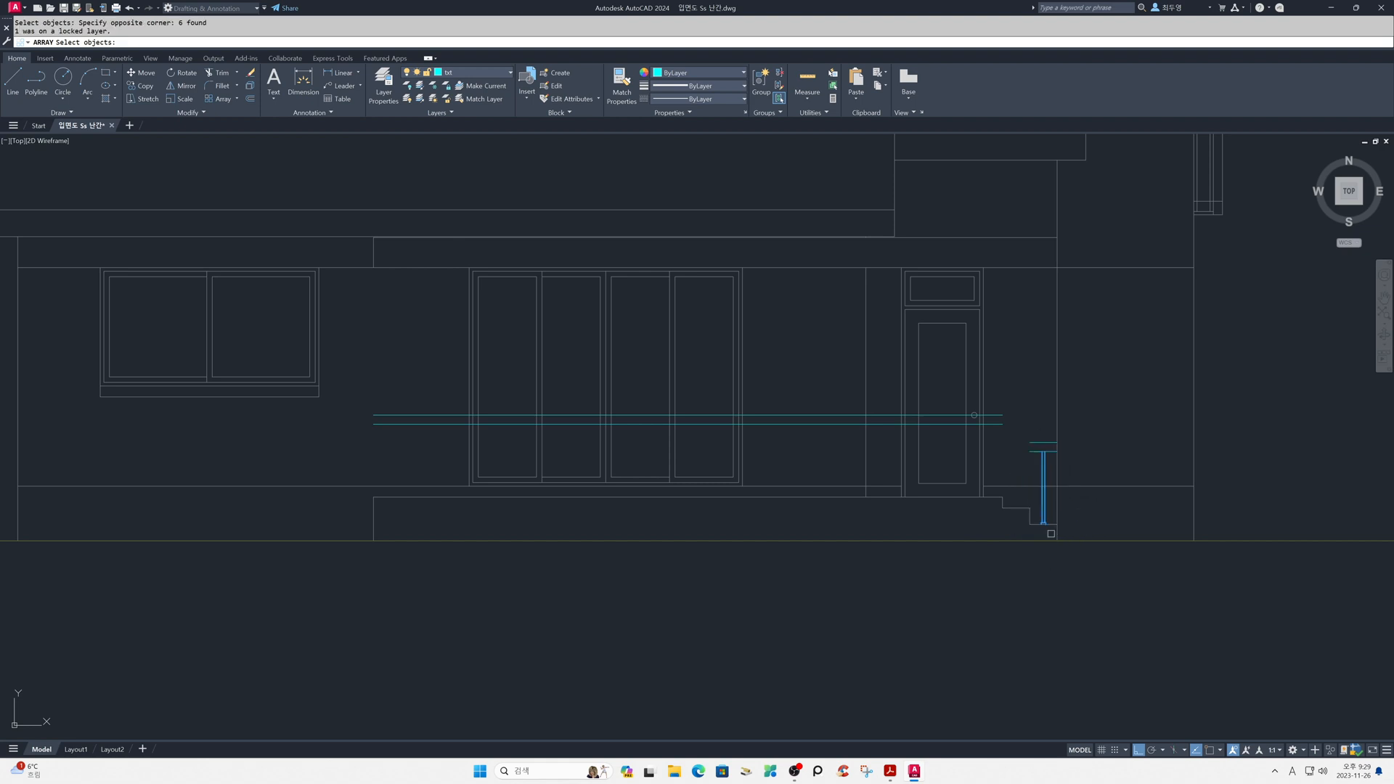
{"action": "key", "text": "Return"}
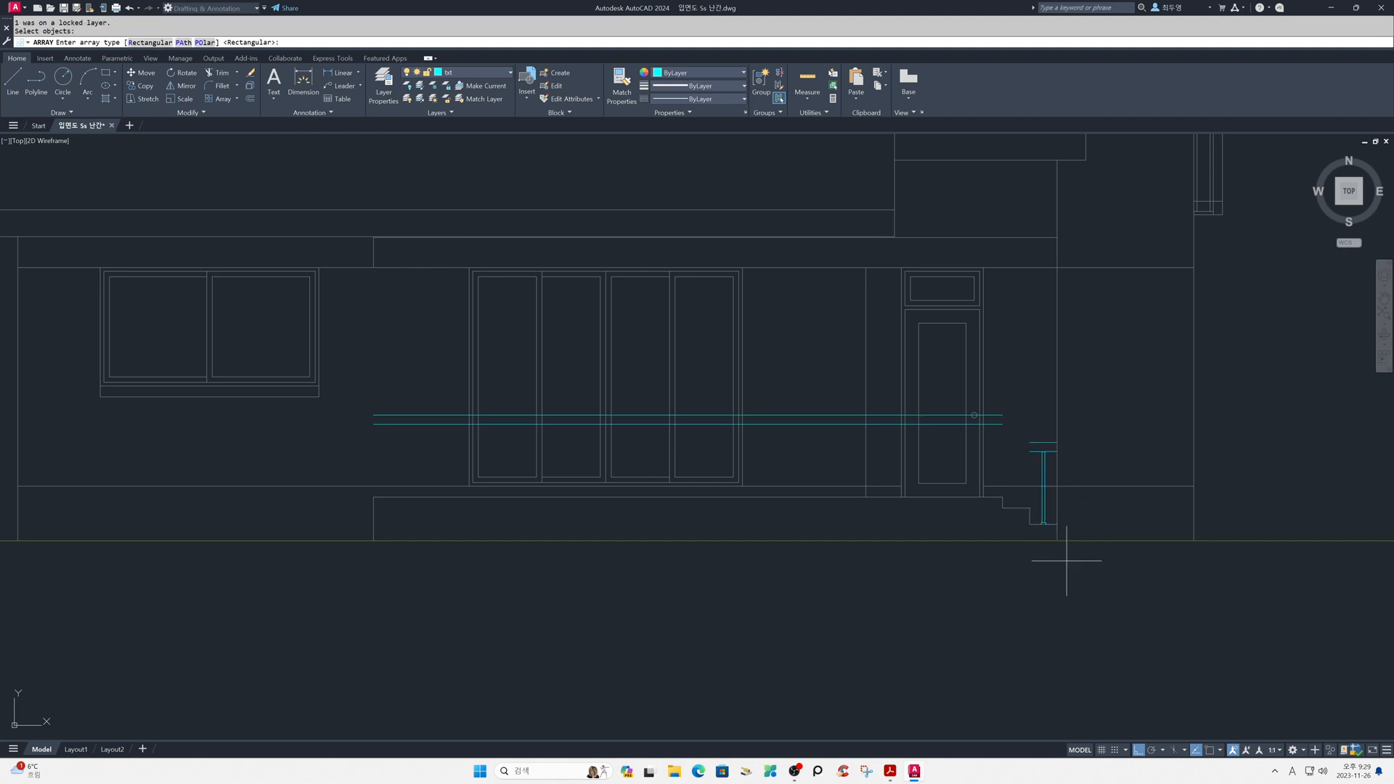
{"action": "key", "text": "Return"}
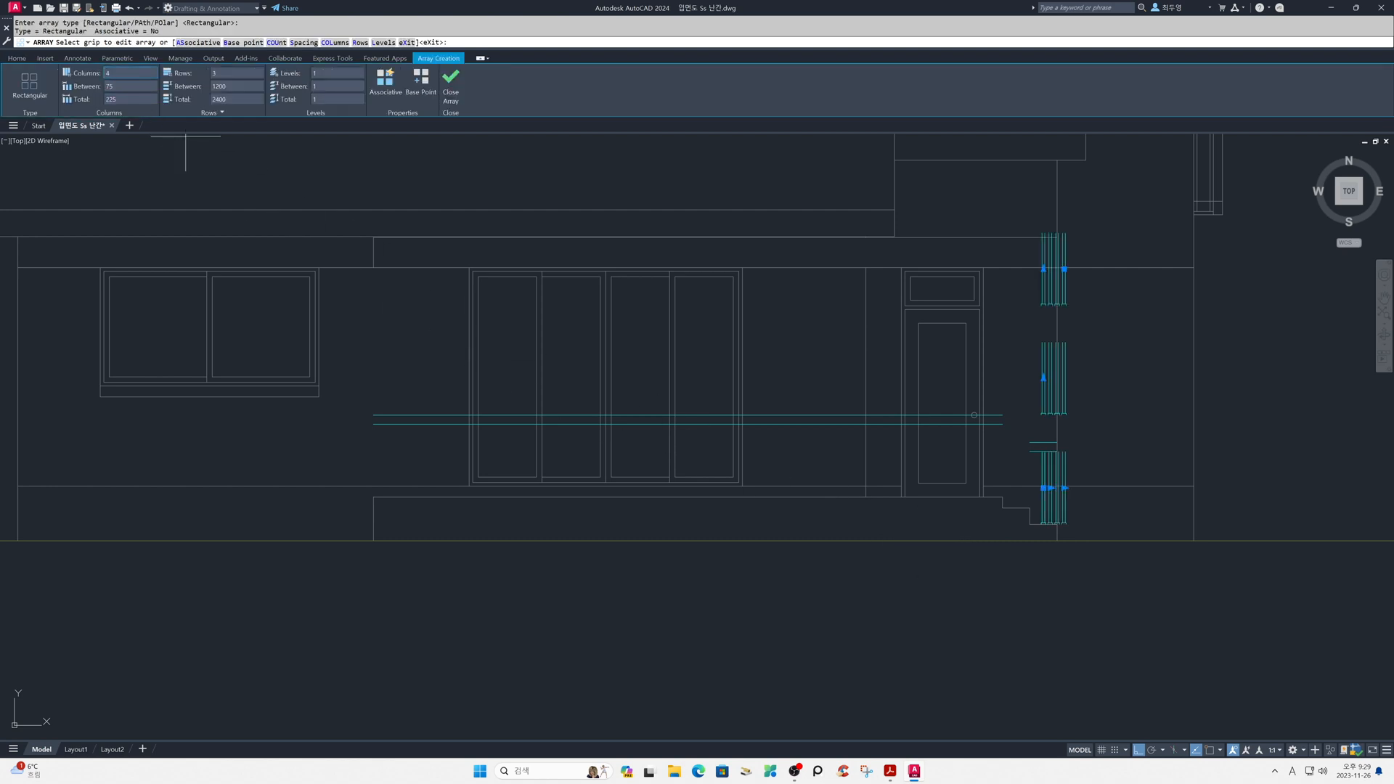
{"action": "type", "text": "25"}
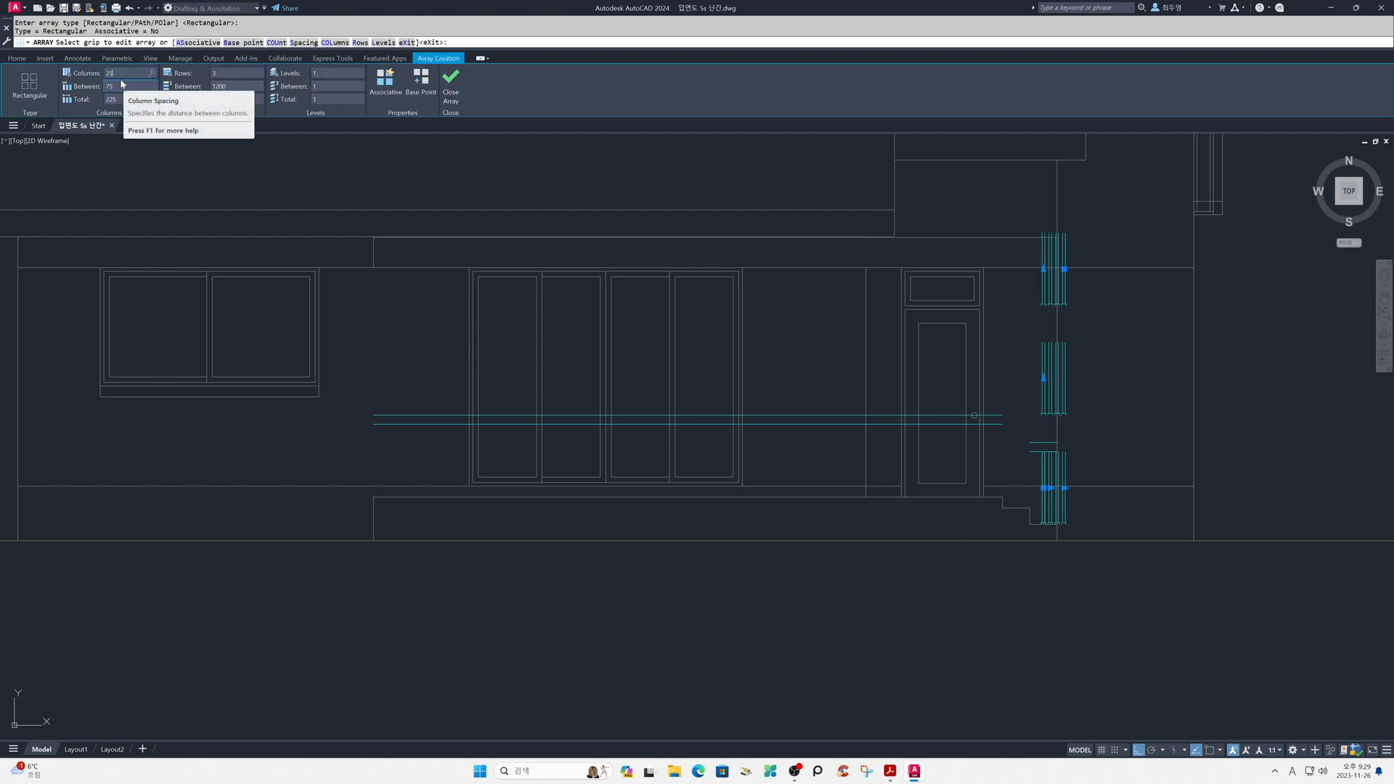
{"action": "left_click", "coordinate": [224, 74]}
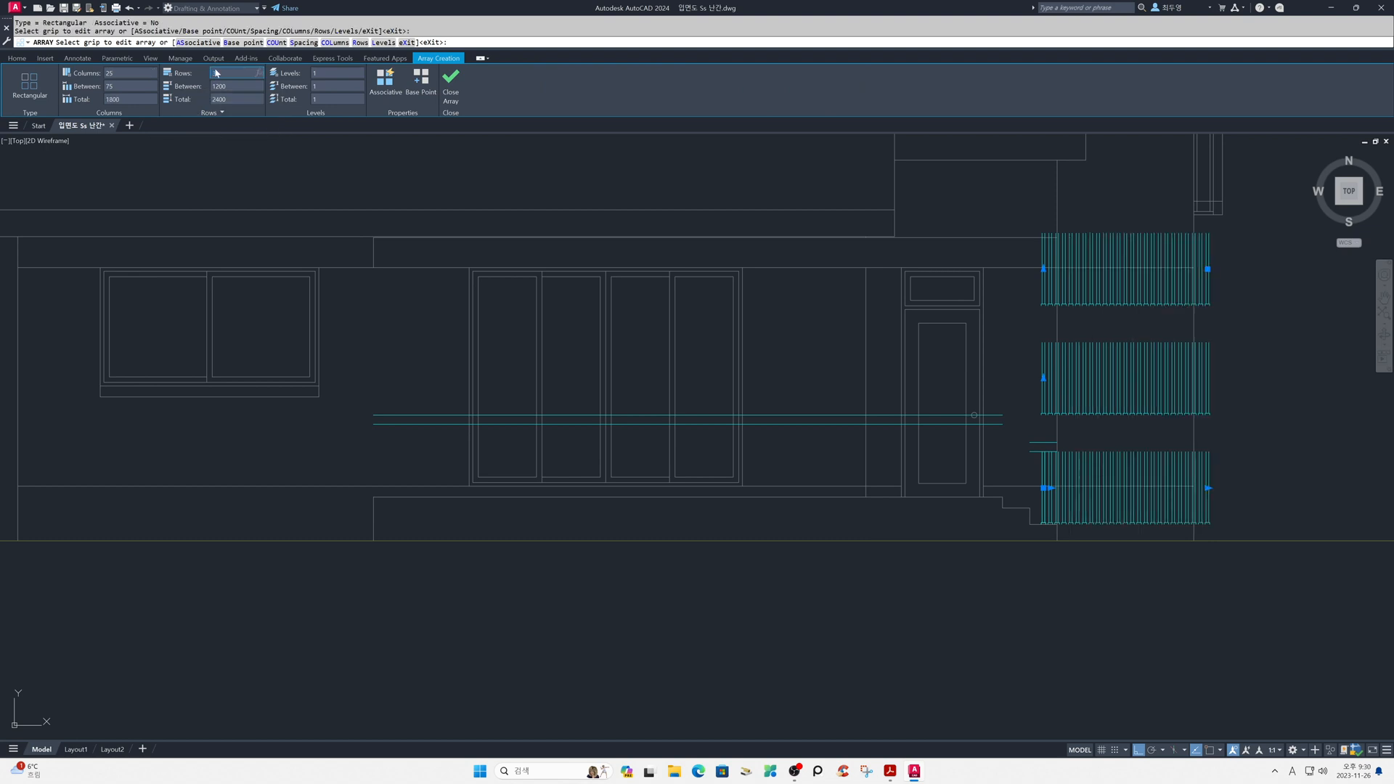
{"action": "type", "text": "1"}
{"action": "left_click", "coordinate": [127, 86]}
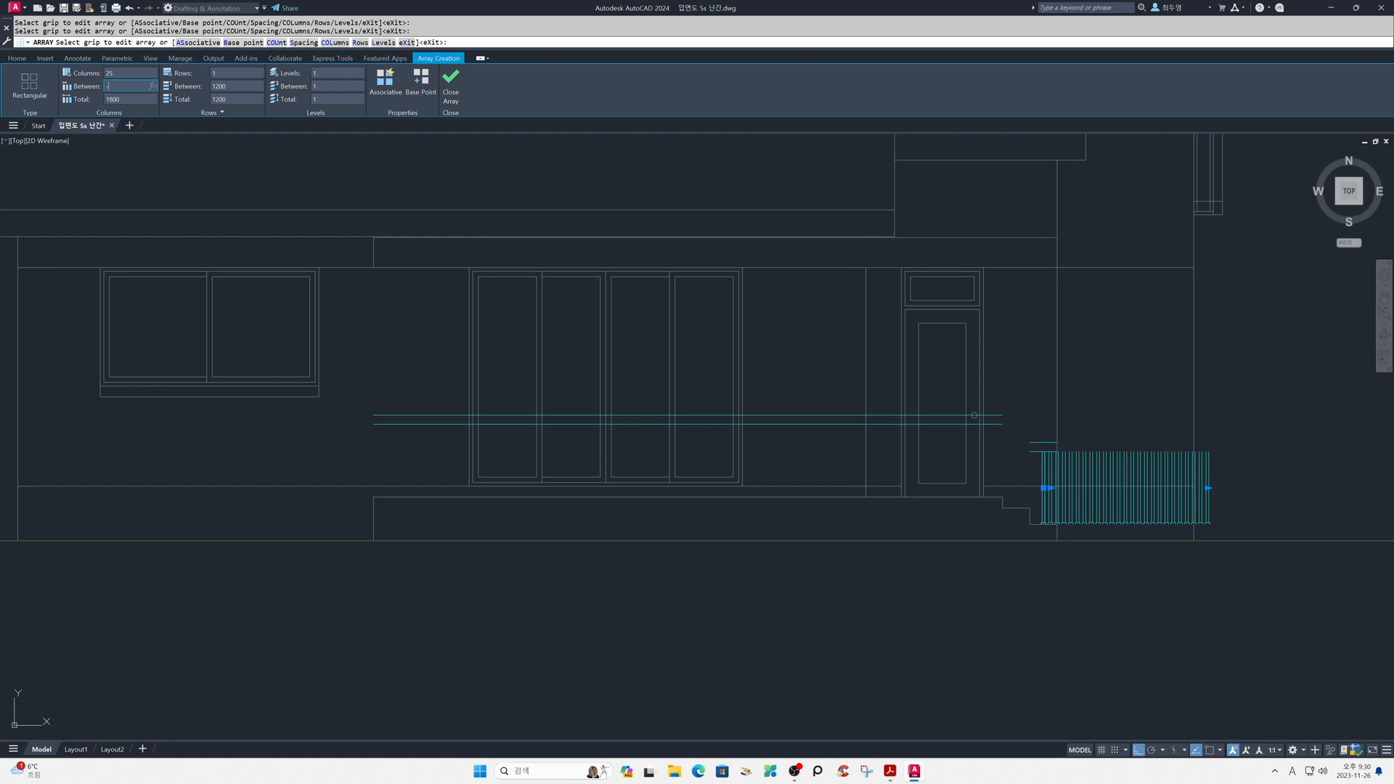
{"action": "key", "text": "Return"}
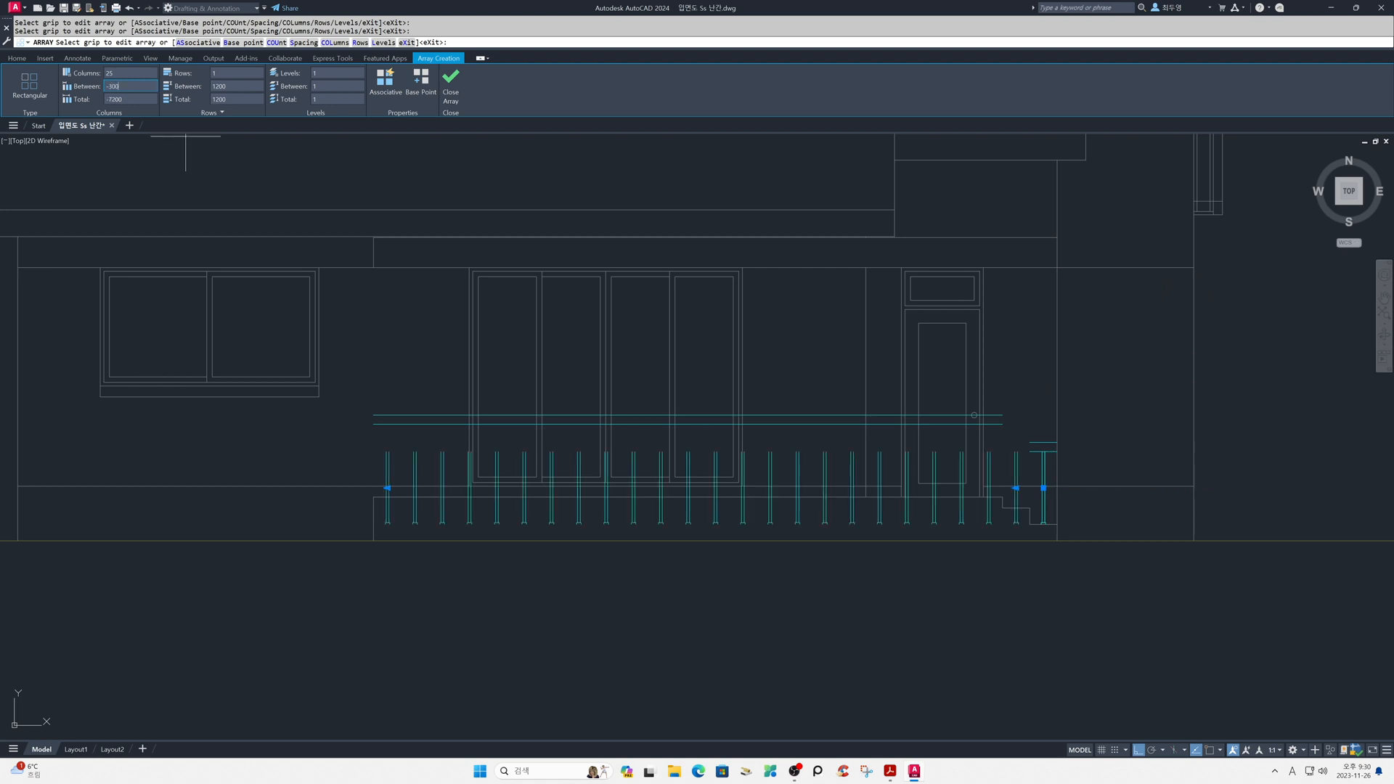
{"action": "left_click", "coordinate": [451, 86]}
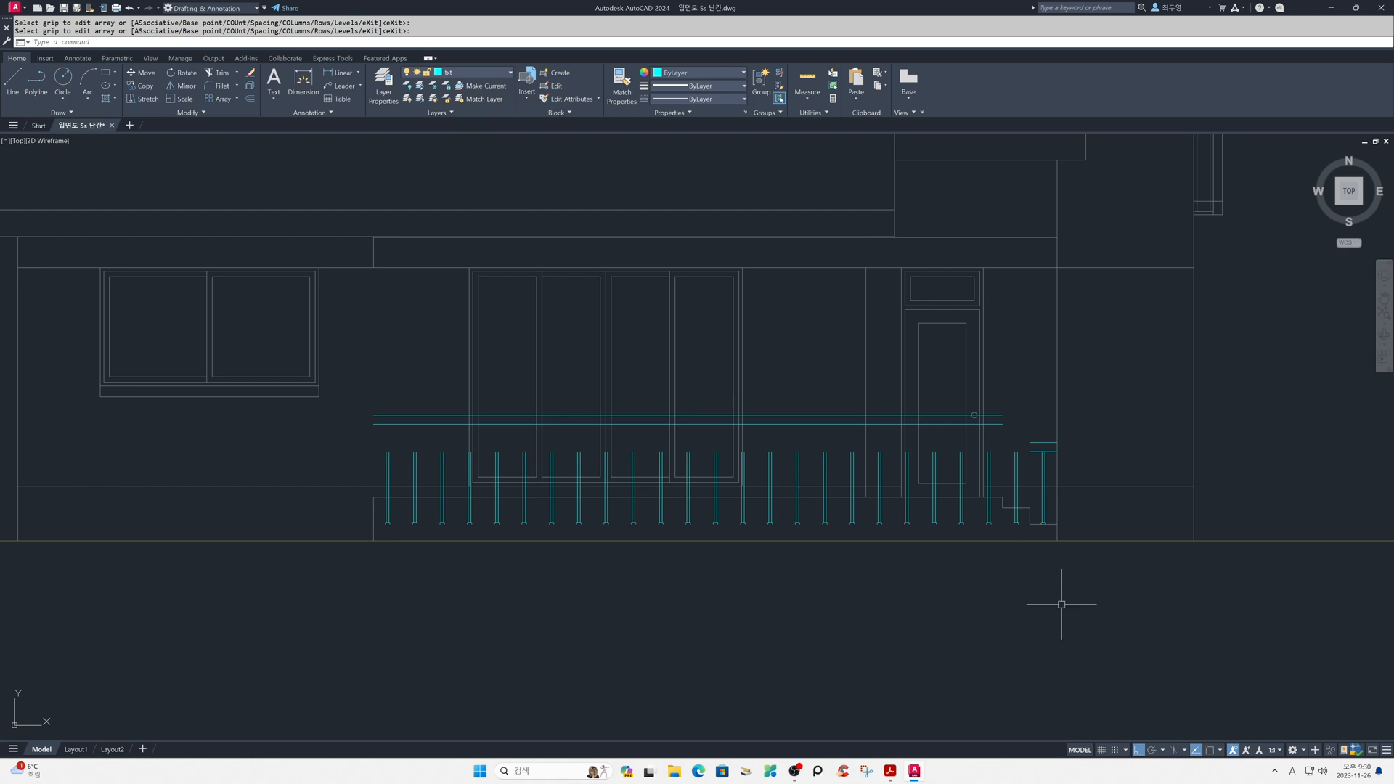
- With object snap on, move the second post from the stair end straight up, perpendicular onto the middle step's tread
{"action": "scroll", "coordinate": [1038, 503], "scroll_direction": "up", "scroll_amount": 4}
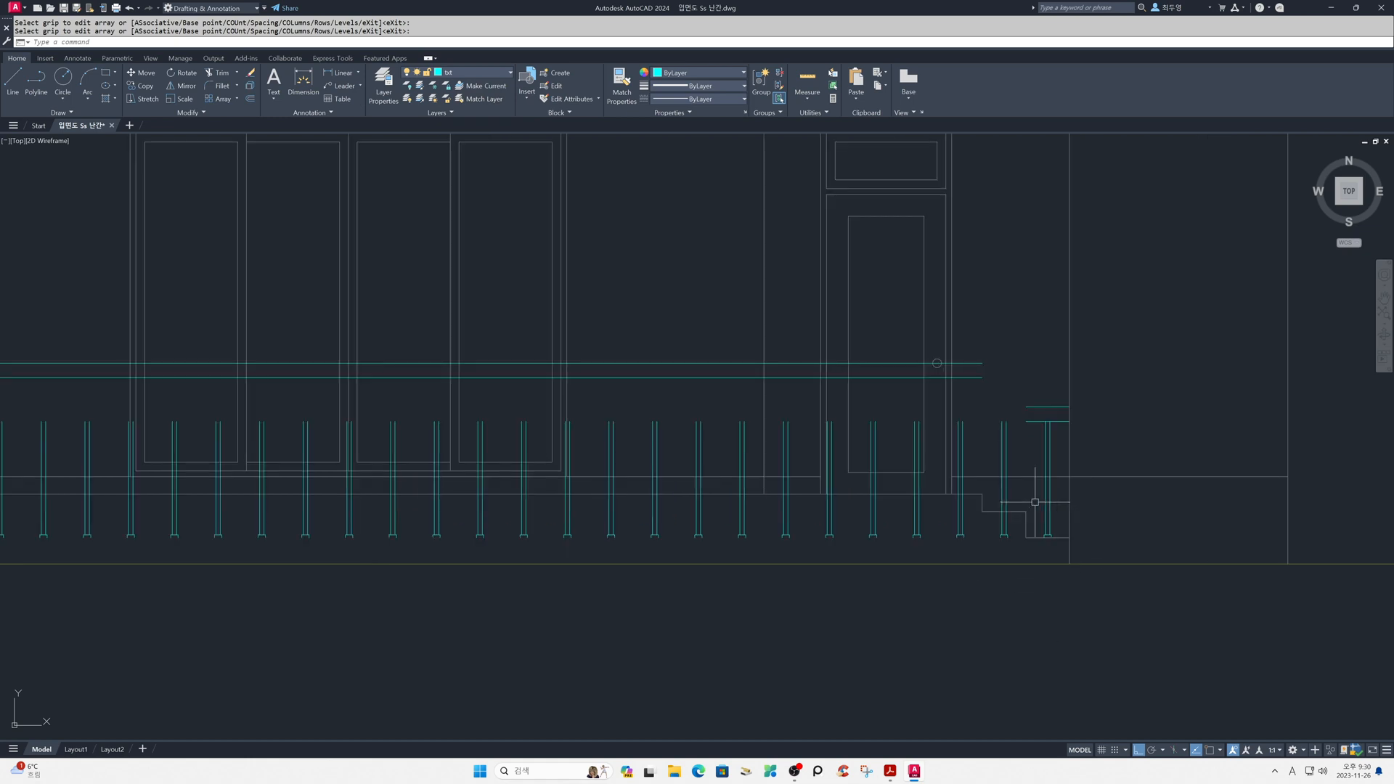
{"action": "middle_click_drag", "start_coordinate": [1035, 504], "coordinate": [939, 495]}
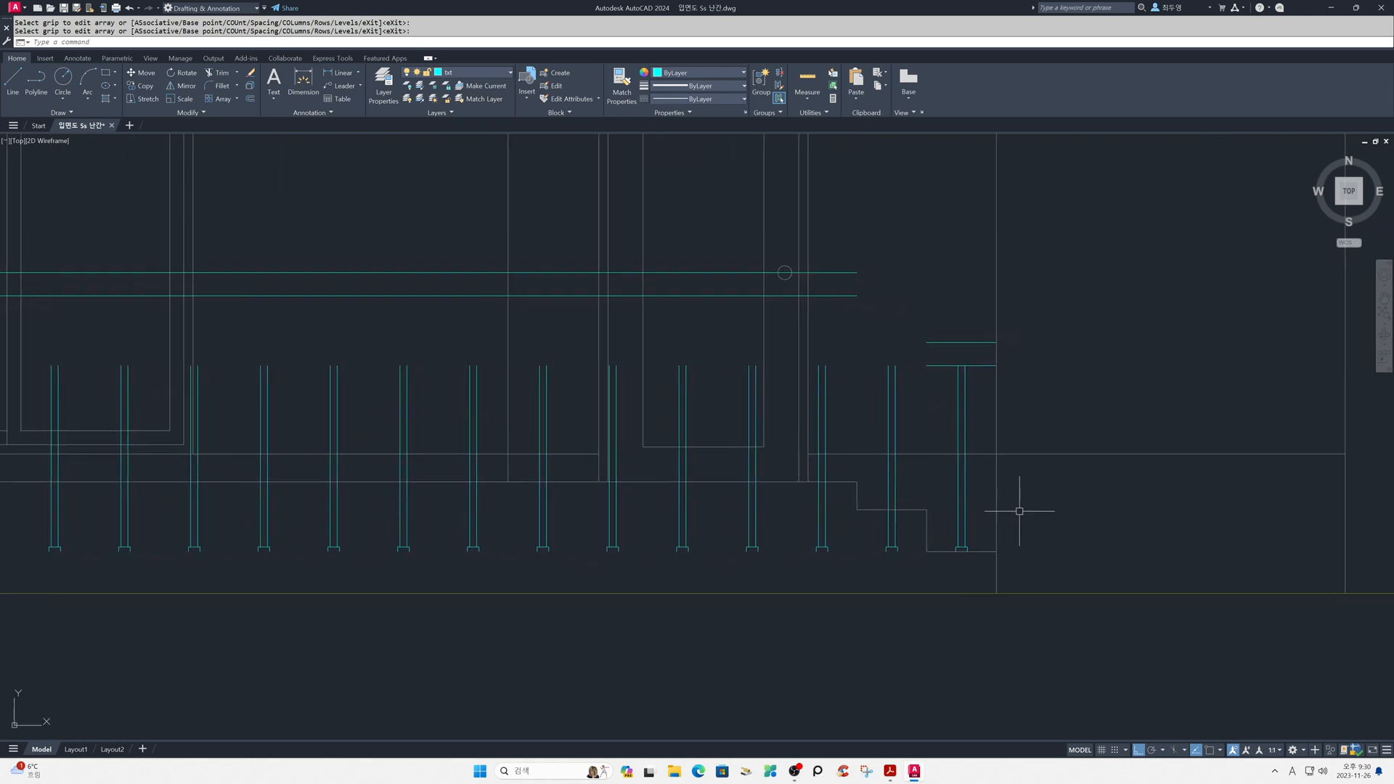
{"action": "type", "text": "m"}
{"action": "key", "text": "Return"}
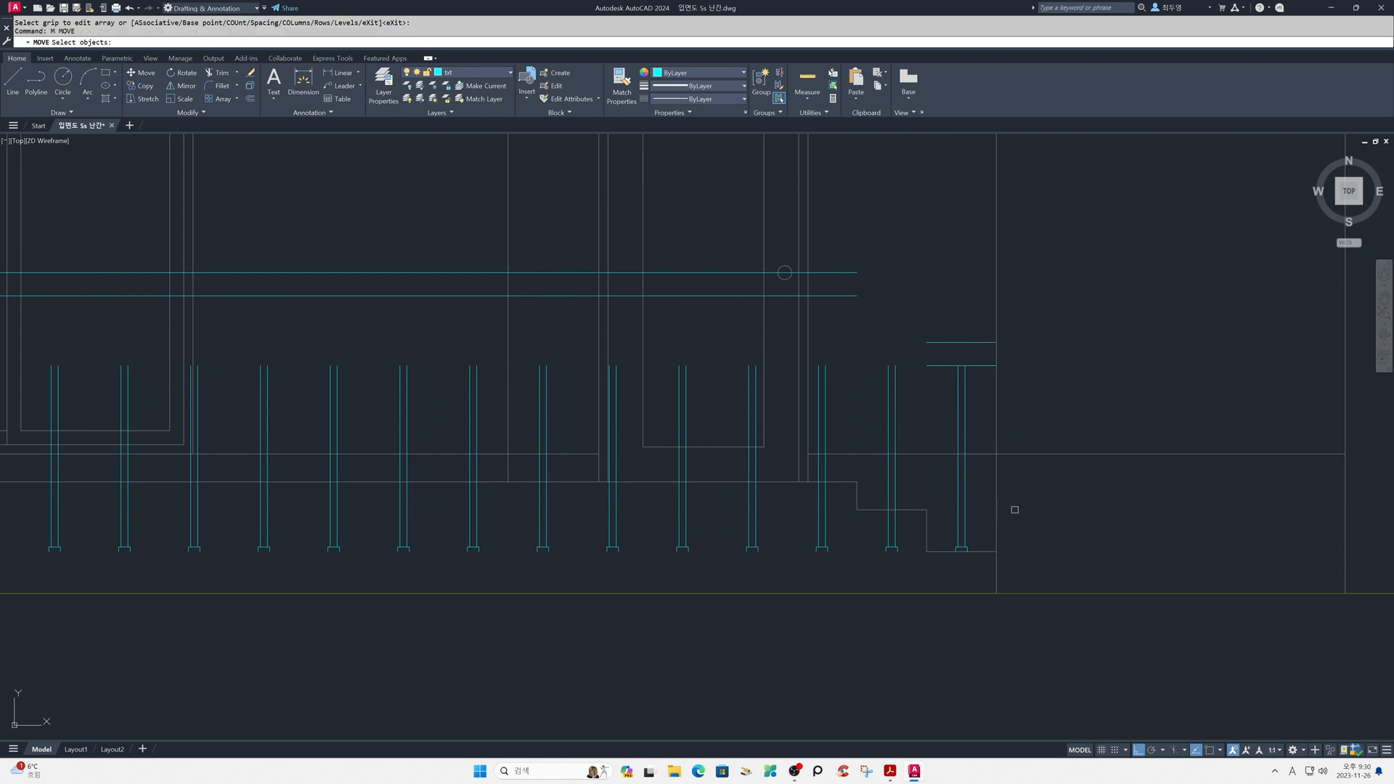
{"action": "left_click", "coordinate": [869, 353]}
{"action": "left_click", "coordinate": [922, 568]}
{"action": "key", "text": "Return"}
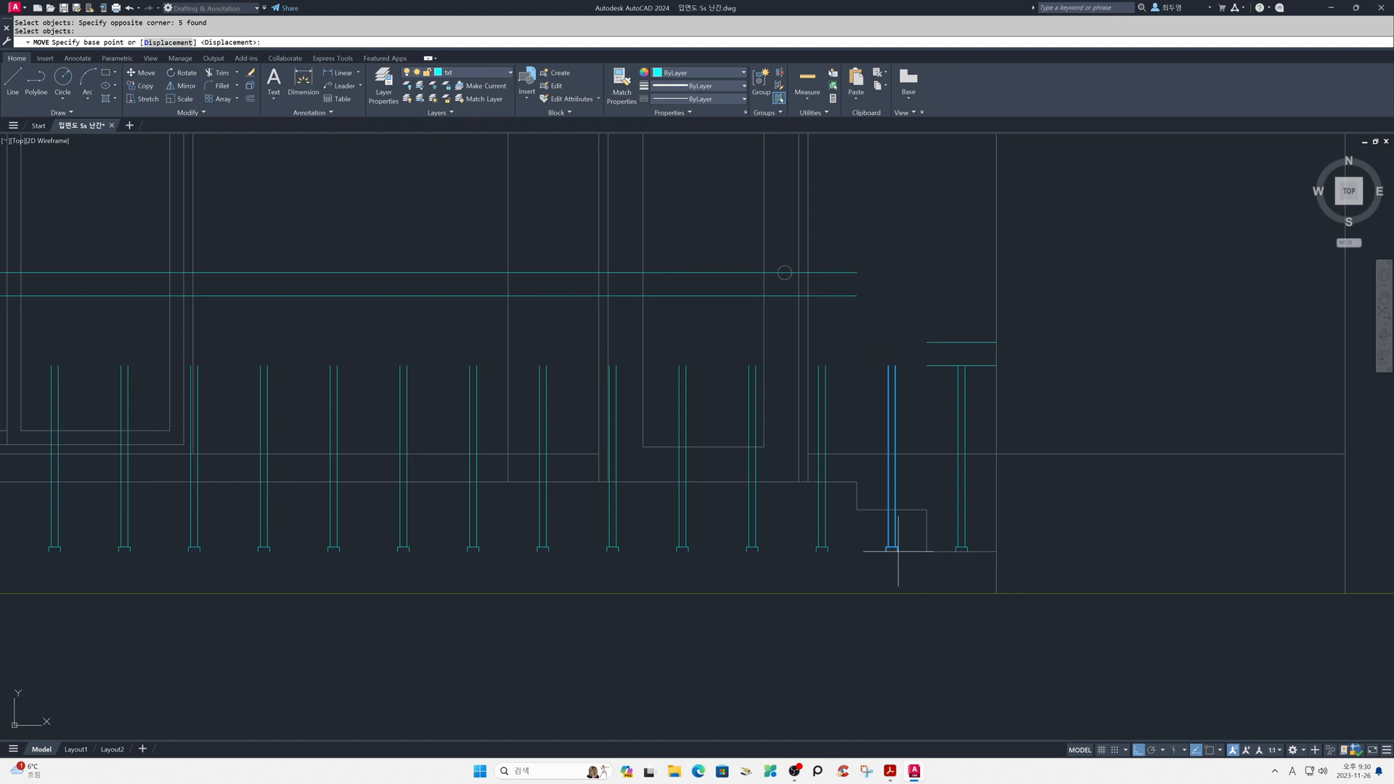
{"action": "key", "text": "F3"}
{"action": "left_click", "coordinate": [898, 551]}
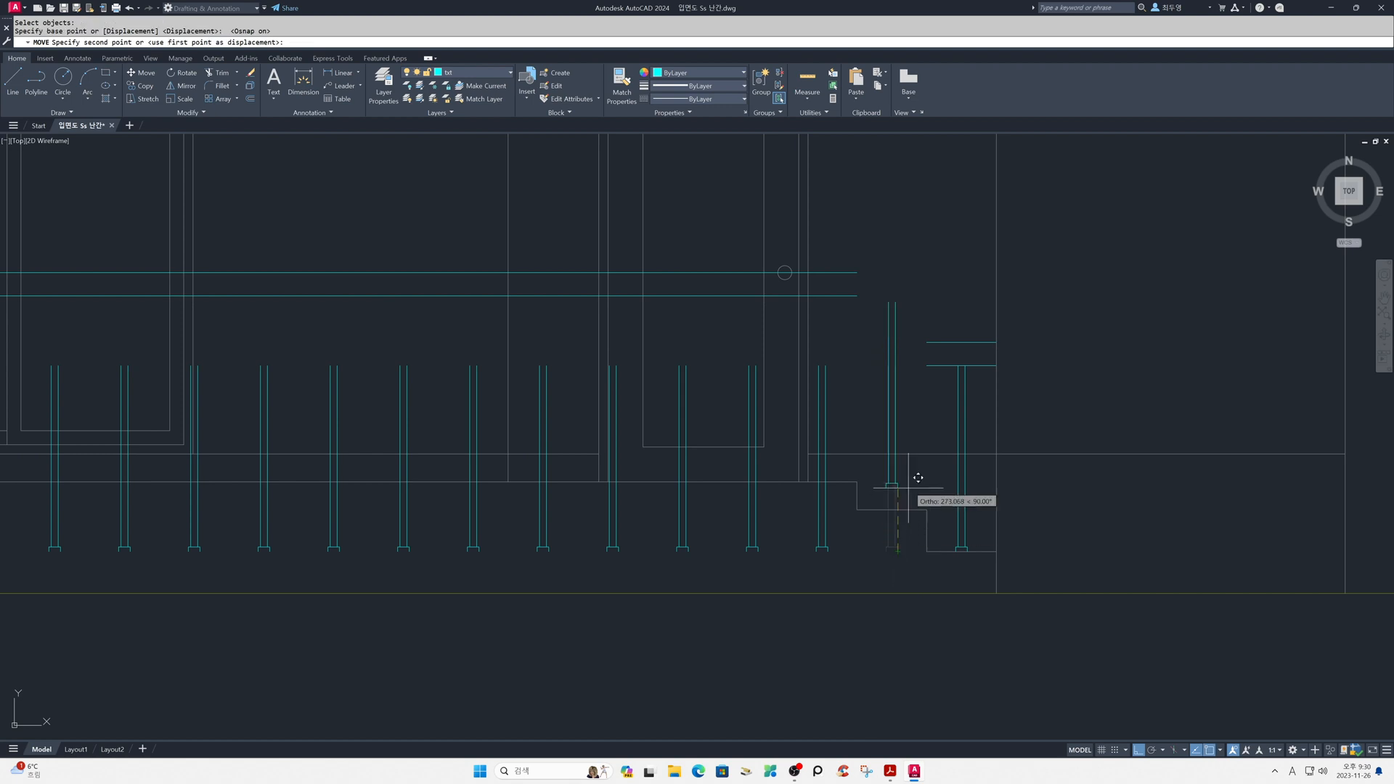
{"action": "right_click", "coordinate": [909, 486], "text": "shift"}
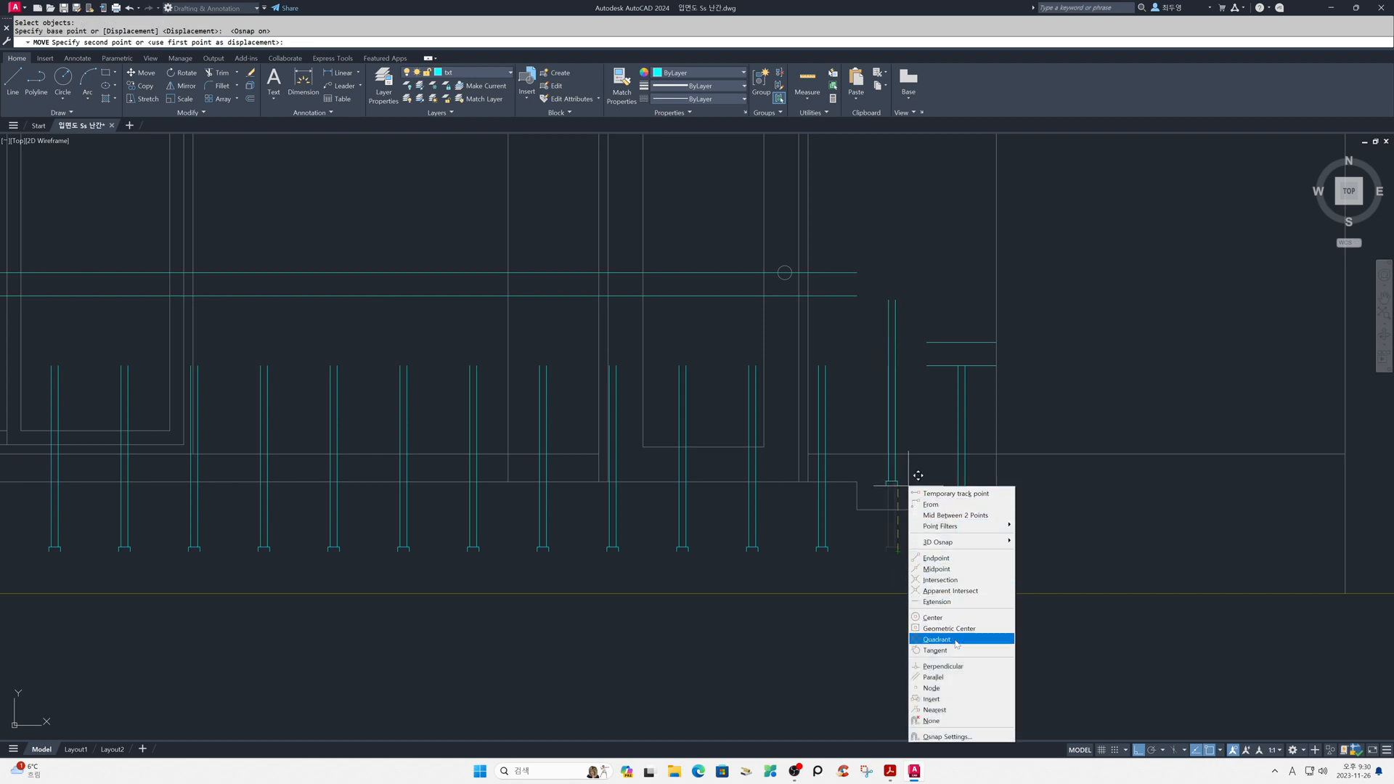
{"action": "left_click", "coordinate": [942, 666]}
{"action": "left_click", "coordinate": [919, 510]}
- Move all the remaining posts beside the porch straight up, perpendicular onto the porch floor line
{"action": "scroll", "coordinate": [863, 592], "scroll_direction": "down", "scroll_amount": 4}
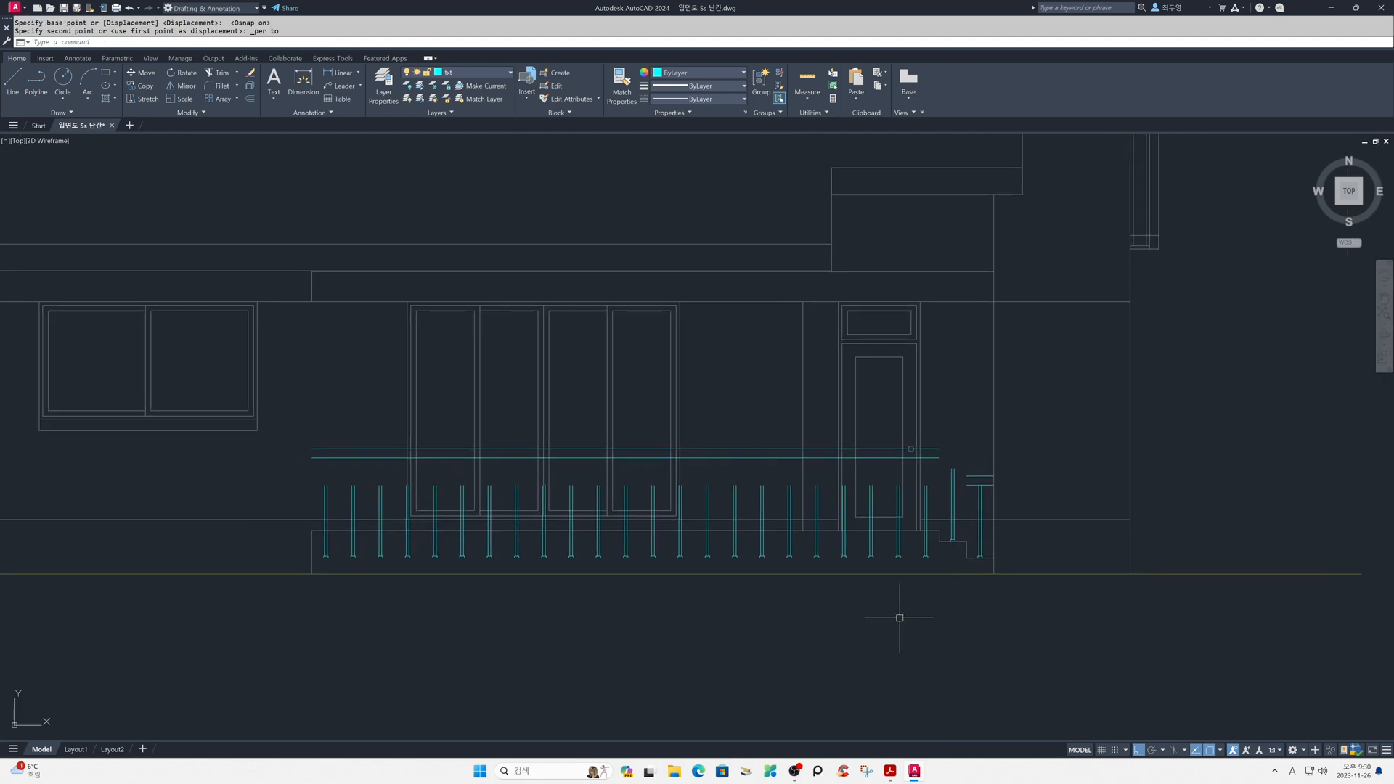
{"action": "type", "text": "M"}
{"action": "key", "text": "Return"}
{"action": "left_click_drag", "start_coordinate": [299, 474], "coordinate": [934, 608]}
{"action": "key", "text": "Return"}
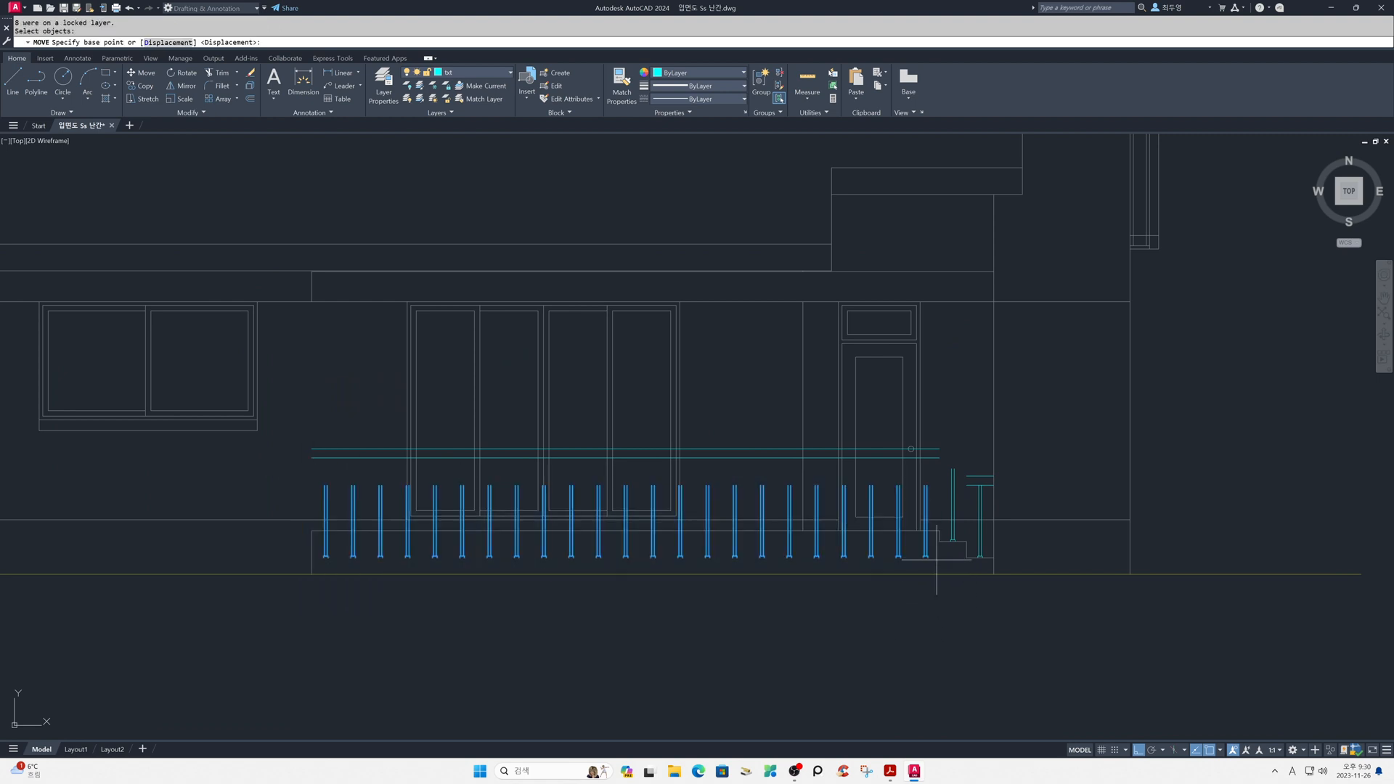
{"action": "scroll", "coordinate": [935, 552], "scroll_direction": "up", "scroll_amount": 6}
{"action": "left_click", "coordinate": [883, 569]}
{"action": "right_click", "coordinate": [907, 513], "text": "shift"}
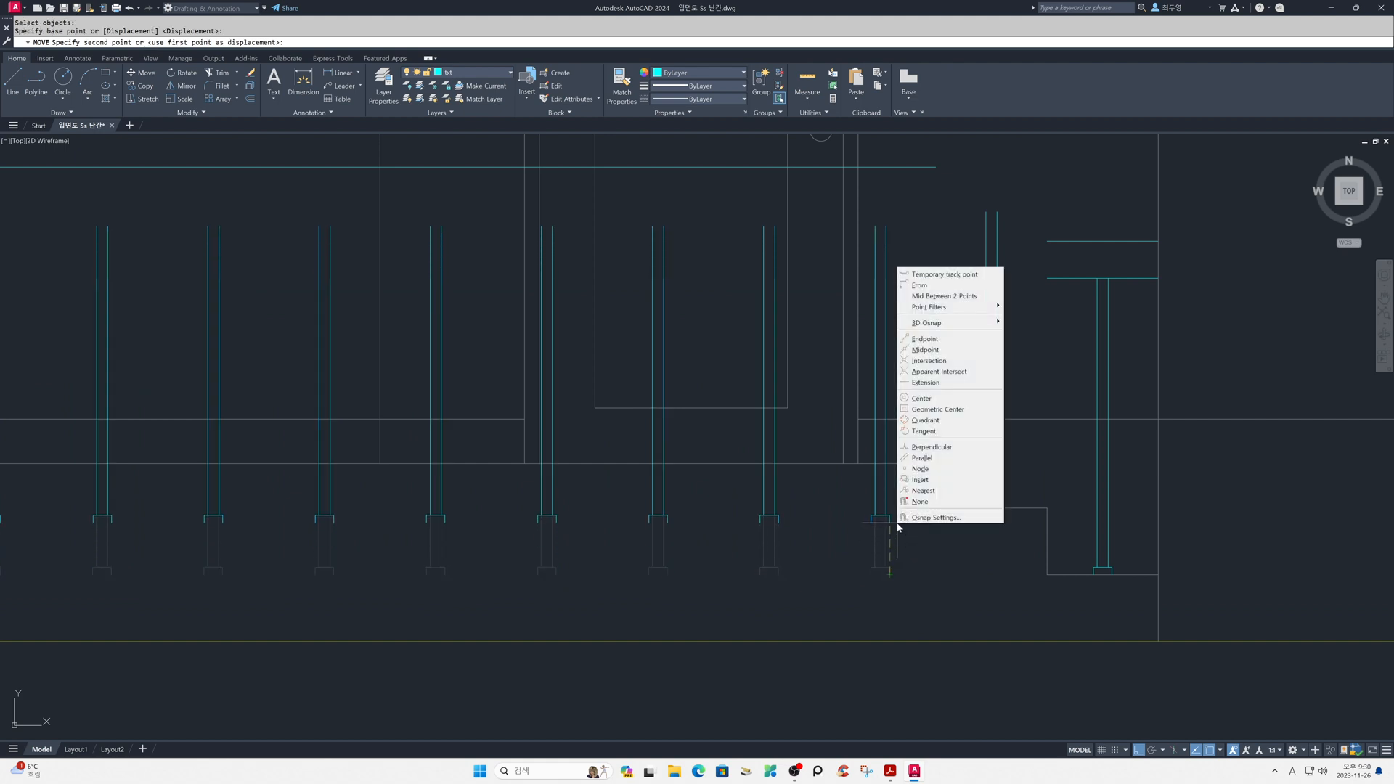
{"action": "left_click", "coordinate": [937, 443]}
{"action": "left_click", "coordinate": [913, 461]}
{"action": "scroll", "coordinate": [927, 601], "scroll_direction": "down", "scroll_amount": 3}
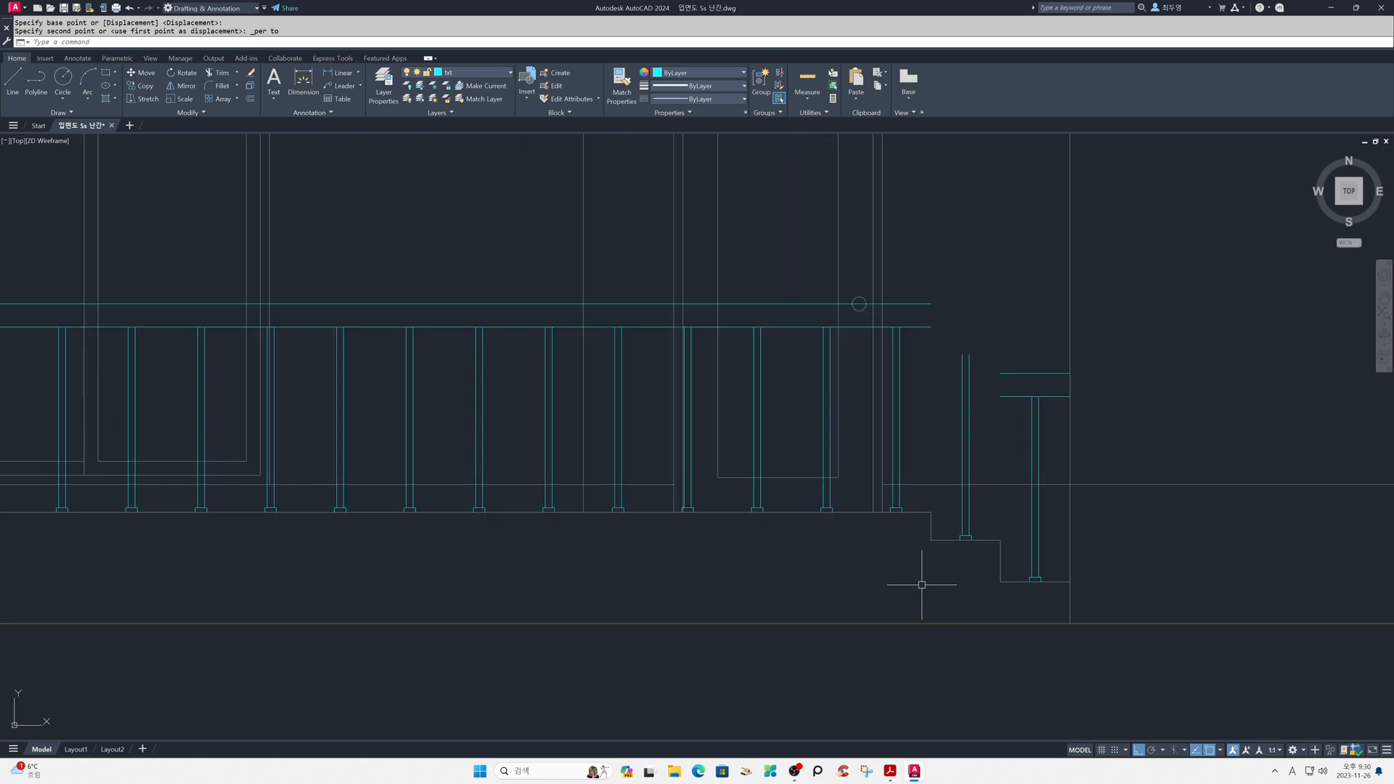
{"action": "middle_click_drag", "start_coordinate": [923, 580], "coordinate": [1111, 576]}
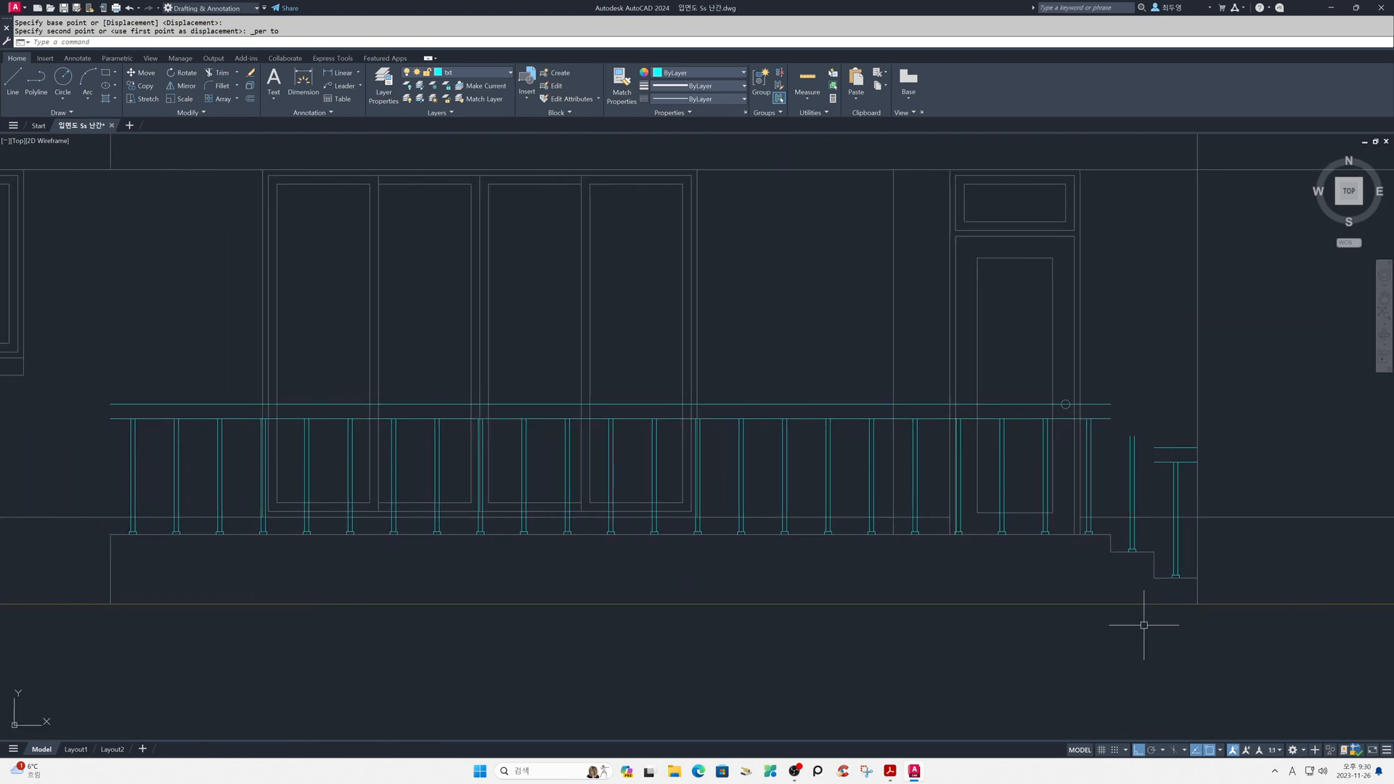
{"action": "scroll", "coordinate": [937, 469], "scroll_direction": "up", "scroll_amount": 3}
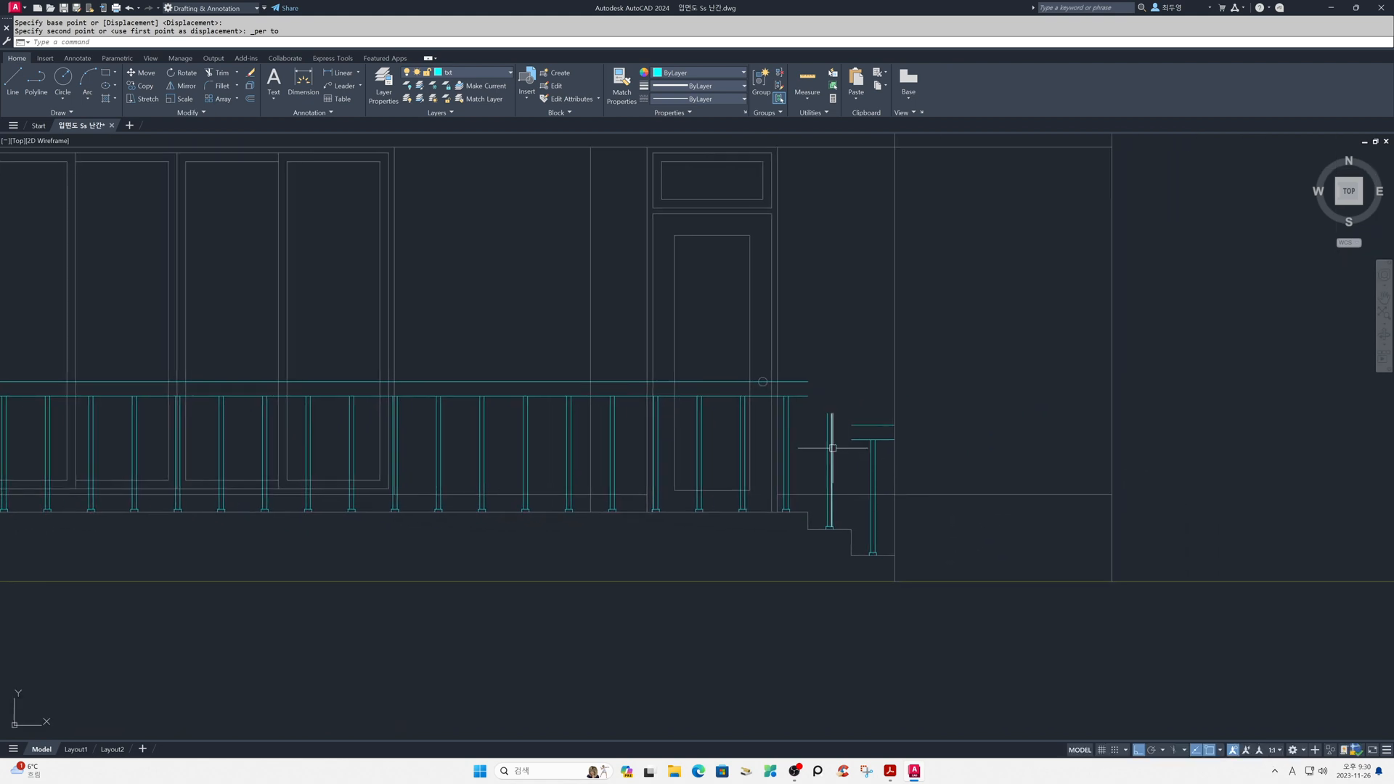
- With ortho and snap tracking off, draw a sloped line from the last porch post's top outer corner to the stair end post's top near corner
{"action": "right_click", "coordinate": [1213, 754]}
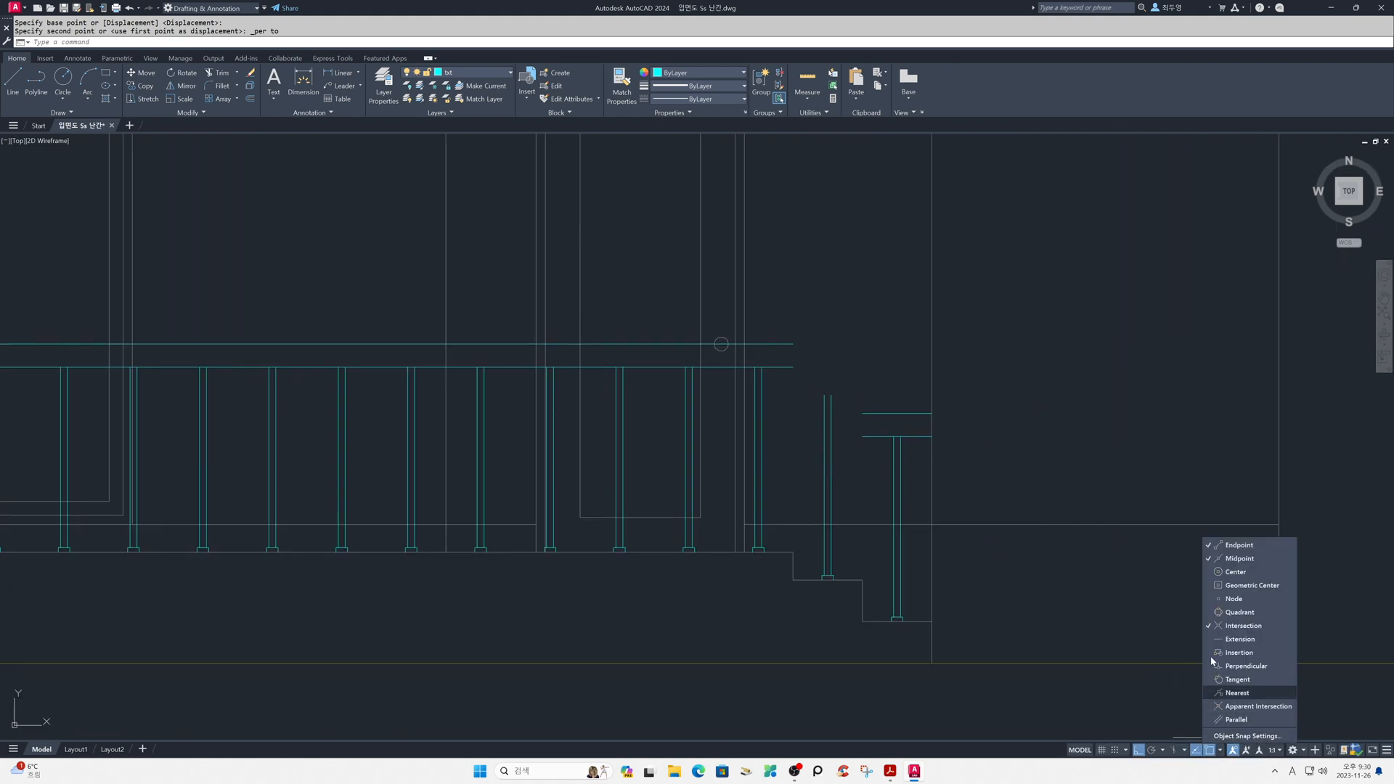
{"action": "left_click", "coordinate": [1197, 560]}
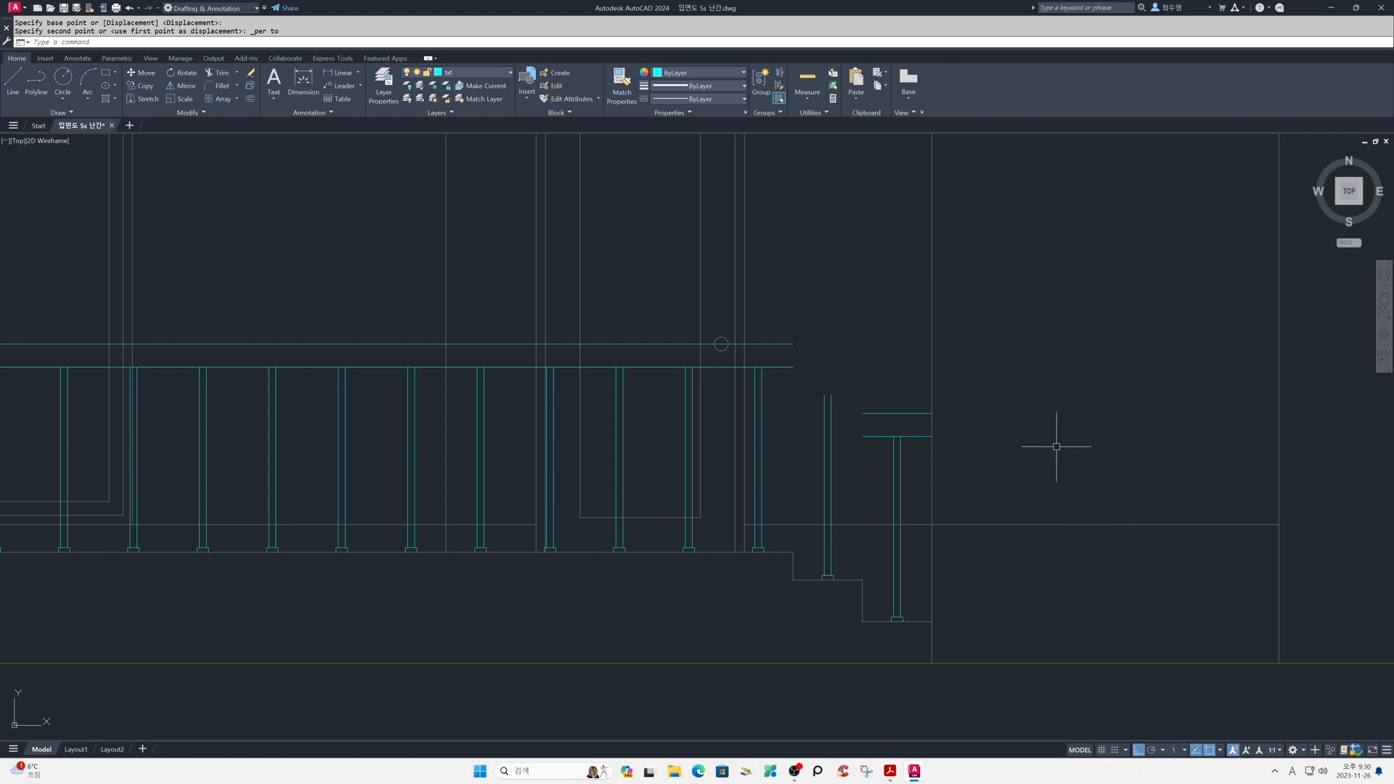
{"action": "key", "text": "F11"}
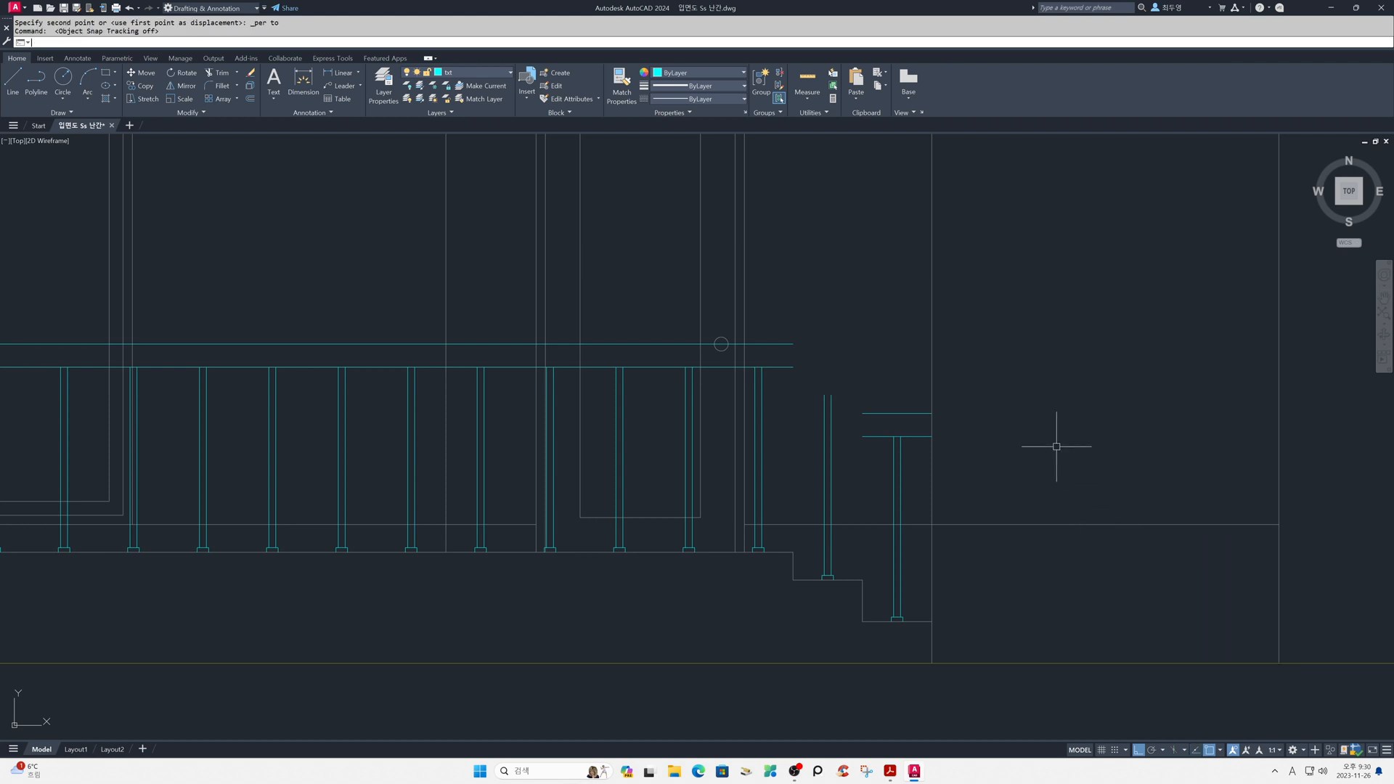
{"action": "key", "text": "F8"}
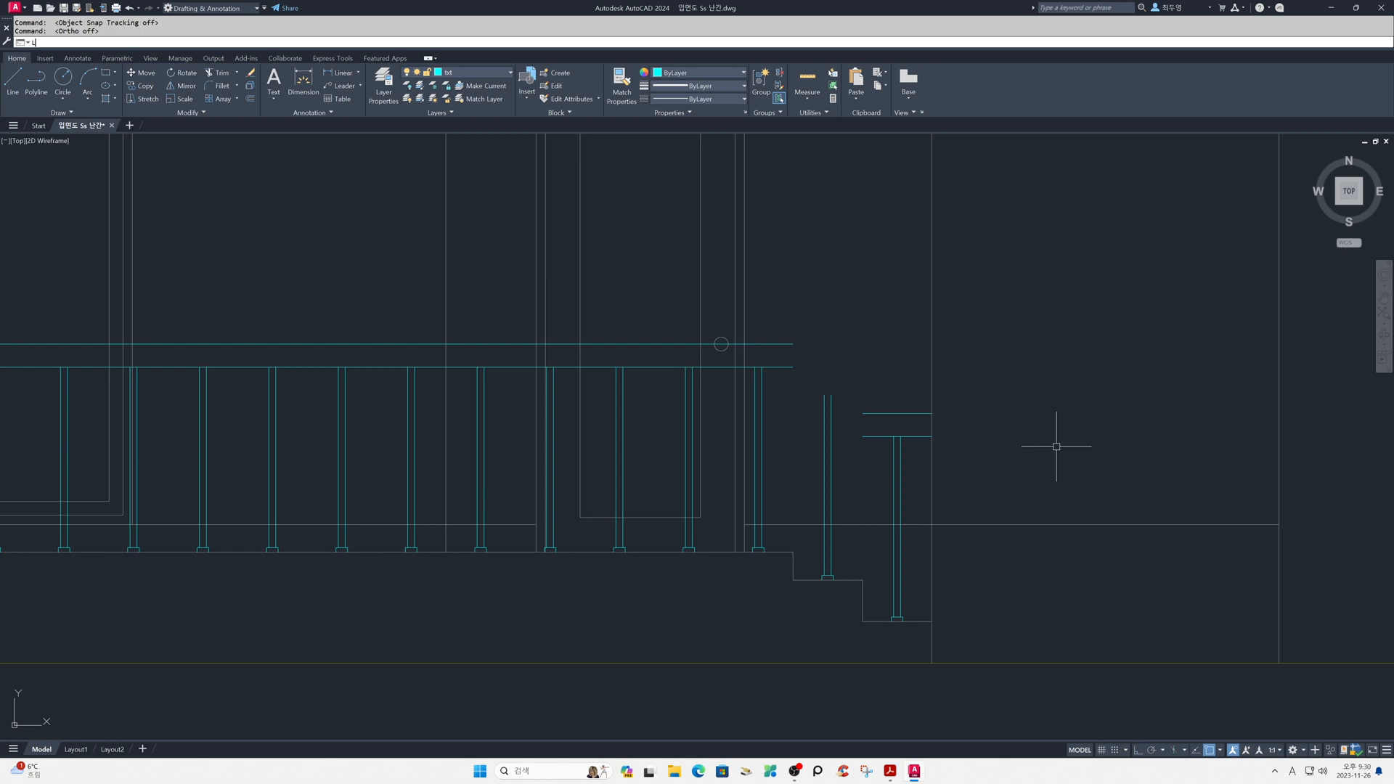
{"action": "key", "text": "Return"}
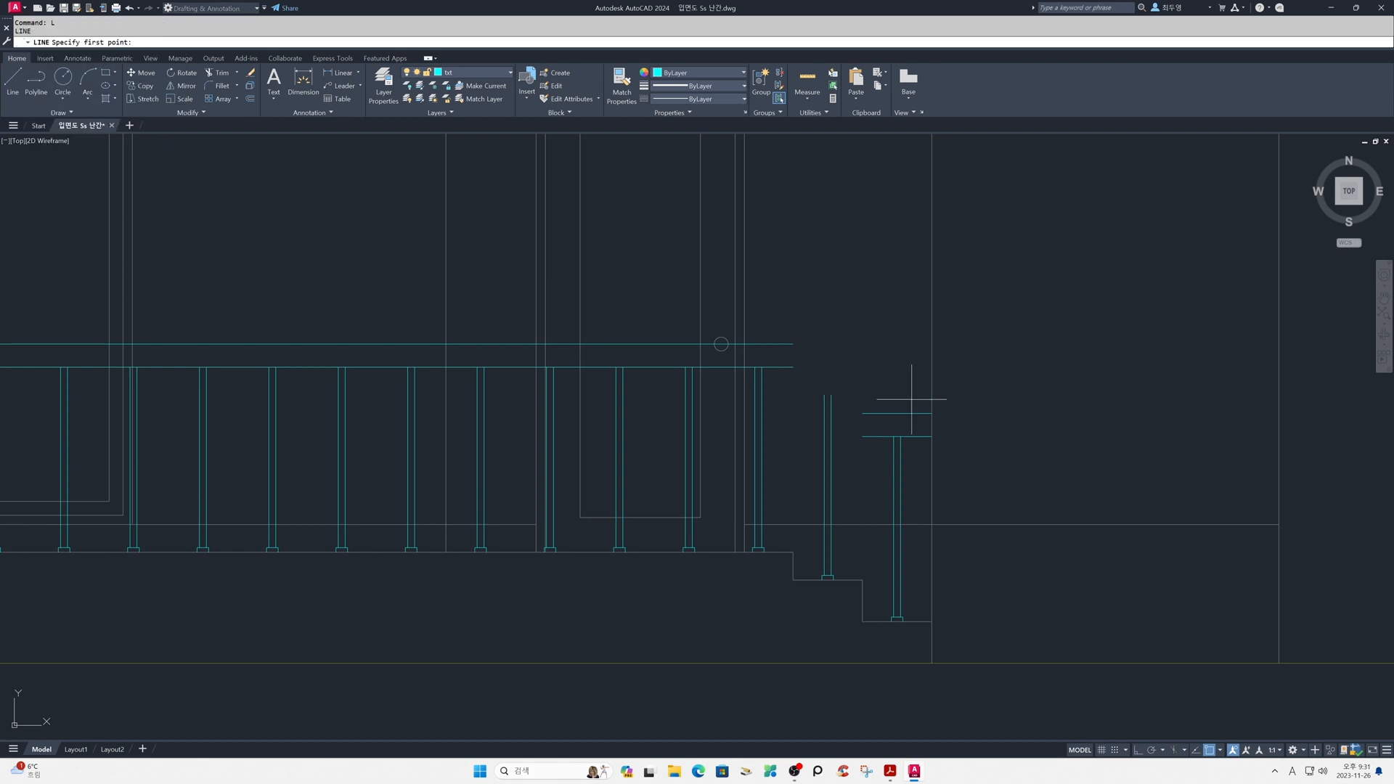
{"action": "left_click", "coordinate": [762, 368]}
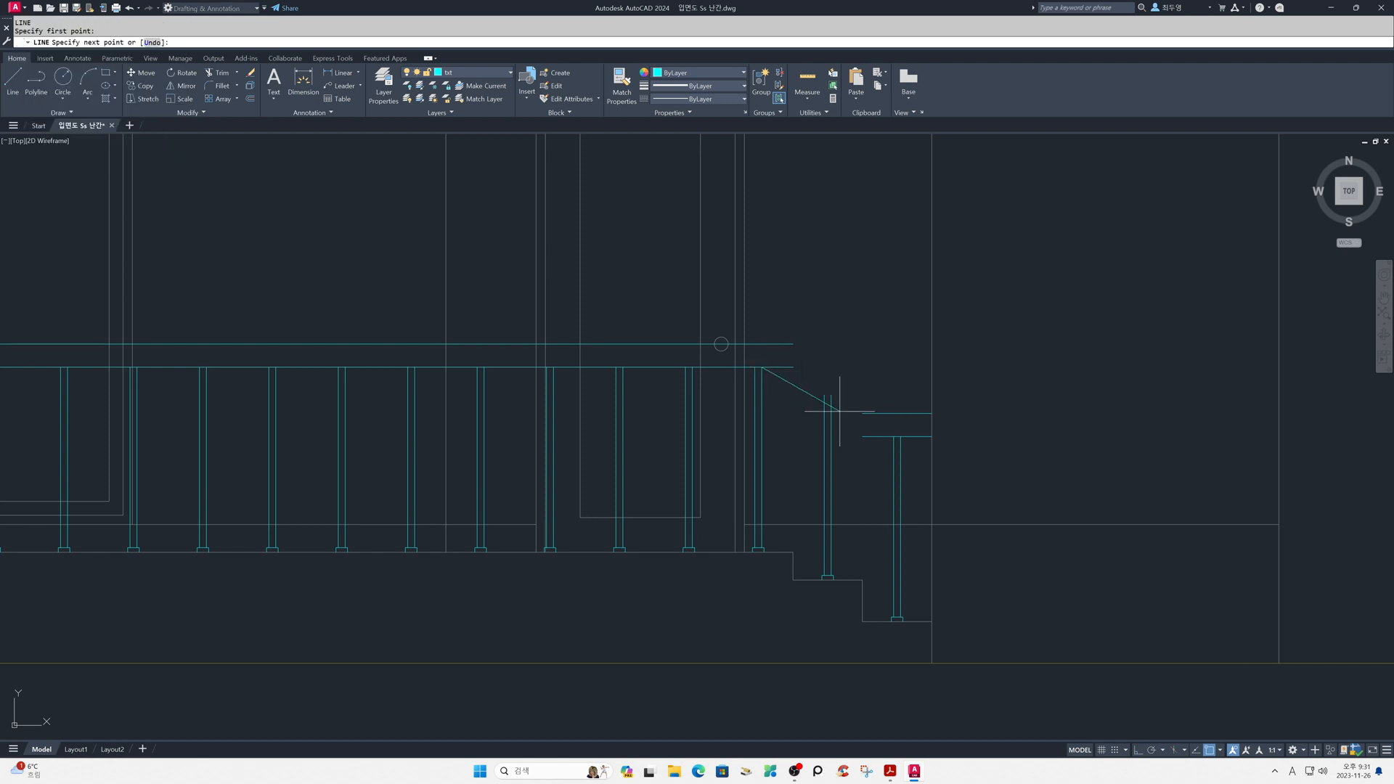
{"action": "left_click", "coordinate": [894, 437]}
{"action": "key", "text": "Return"}
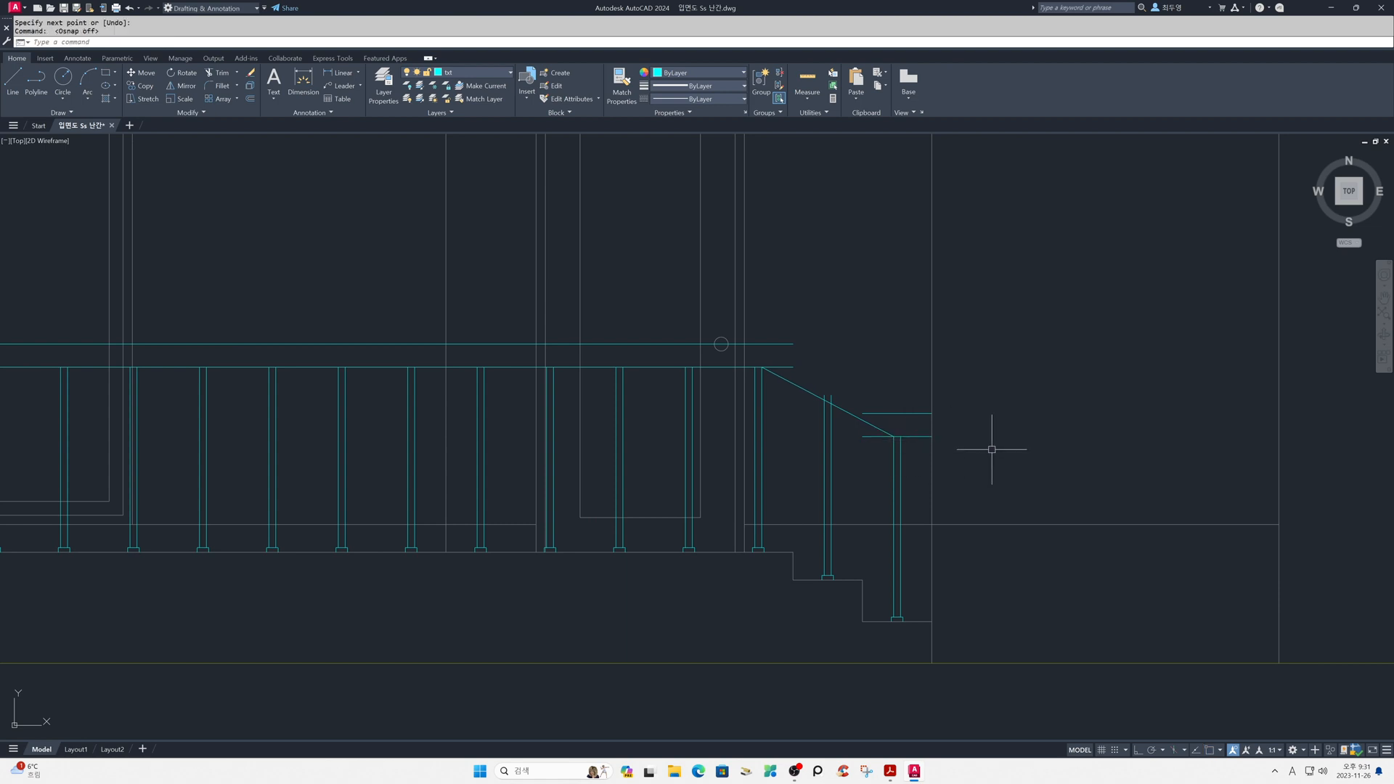
- Offset the sloped stair rail line 100 upward
{"action": "type", "text": "o"}
{"action": "key", "text": "Return"}
{"action": "type", "text": "100"}
{"action": "key", "text": "Return"}
{"action": "left_click", "coordinate": [810, 394]}
{"action": "left_click", "coordinate": [850, 339]}
{"action": "key", "text": "Return"}
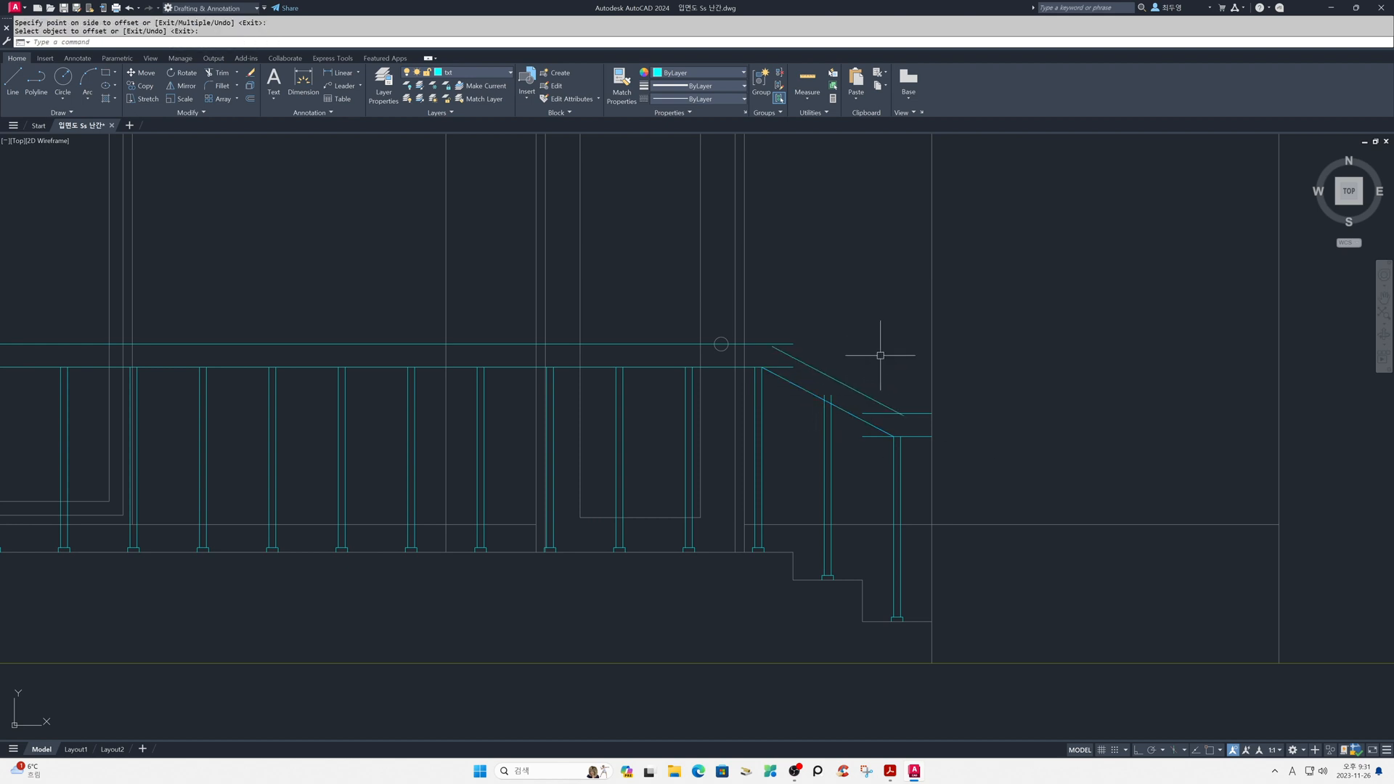
- Fillet both sloped rail lines in multiple mode to the short horizontal rail at the stair end and the long porch handrail
{"action": "type", "text": "f"}
{"action": "key", "text": "Return"}
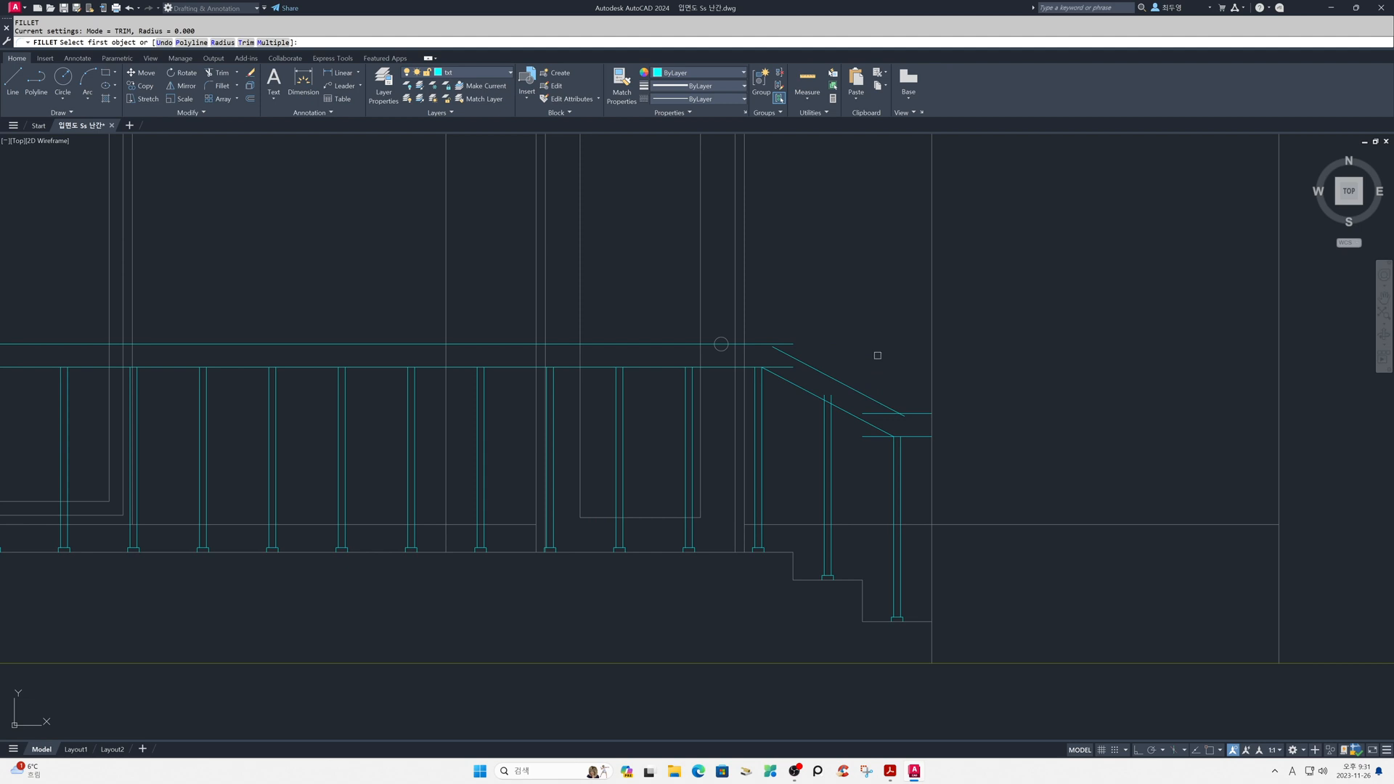
{"action": "type", "text": "m"}
{"action": "key", "text": "Return"}
{"action": "left_click", "coordinate": [922, 413]}
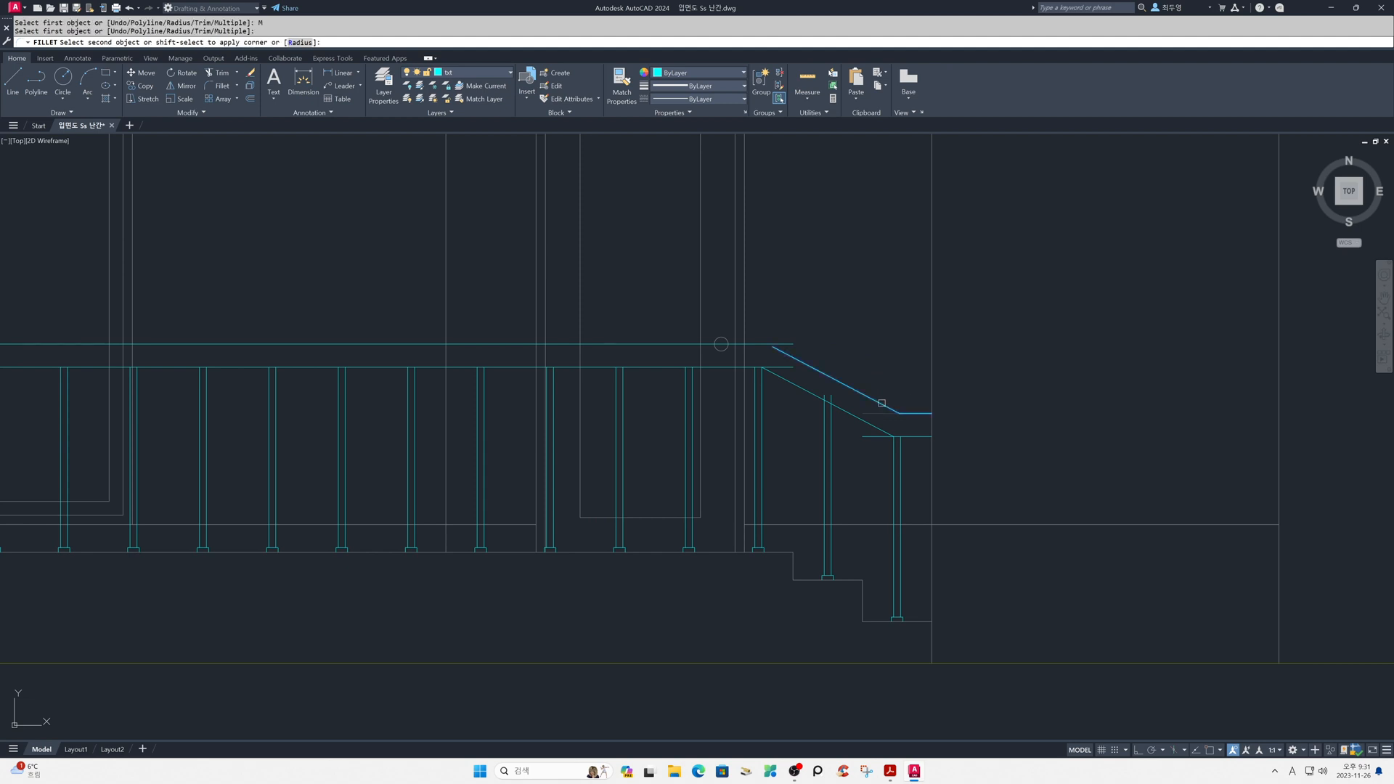
{"action": "left_click", "coordinate": [894, 405]}
{"action": "left_click", "coordinate": [916, 437]}
{"action": "left_click", "coordinate": [885, 430]}
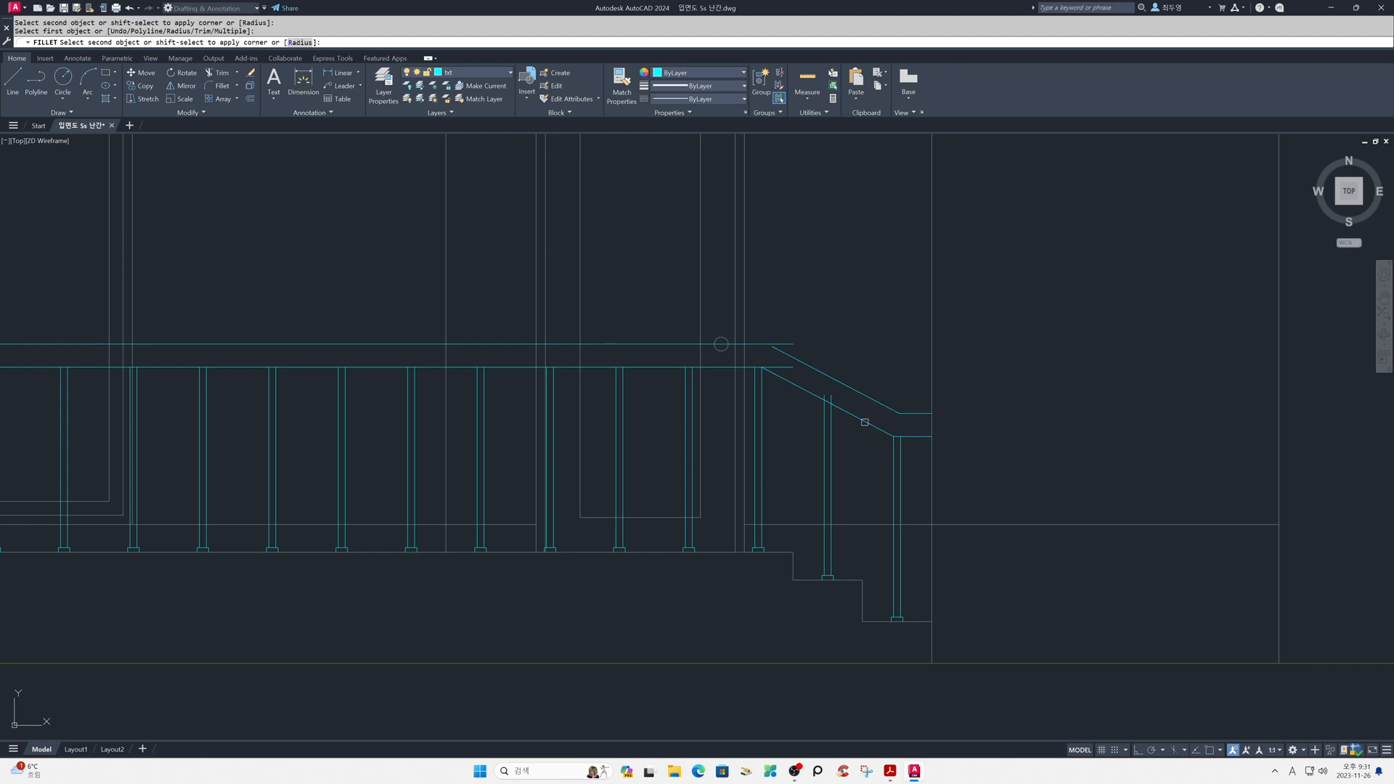
{"action": "left_click", "coordinate": [798, 385]}
{"action": "left_click", "coordinate": [728, 368]}
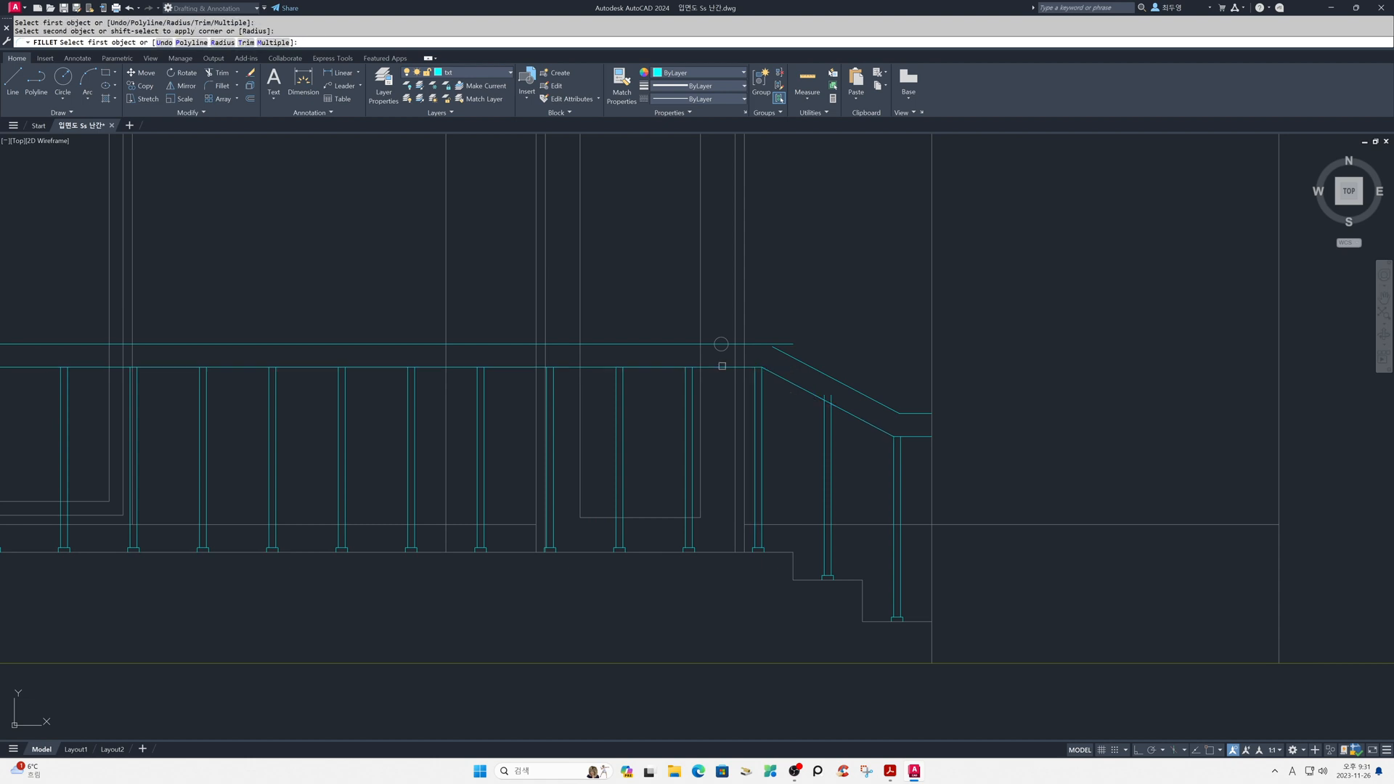
{"action": "left_click", "coordinate": [751, 343]}
{"action": "left_click", "coordinate": [790, 355]}
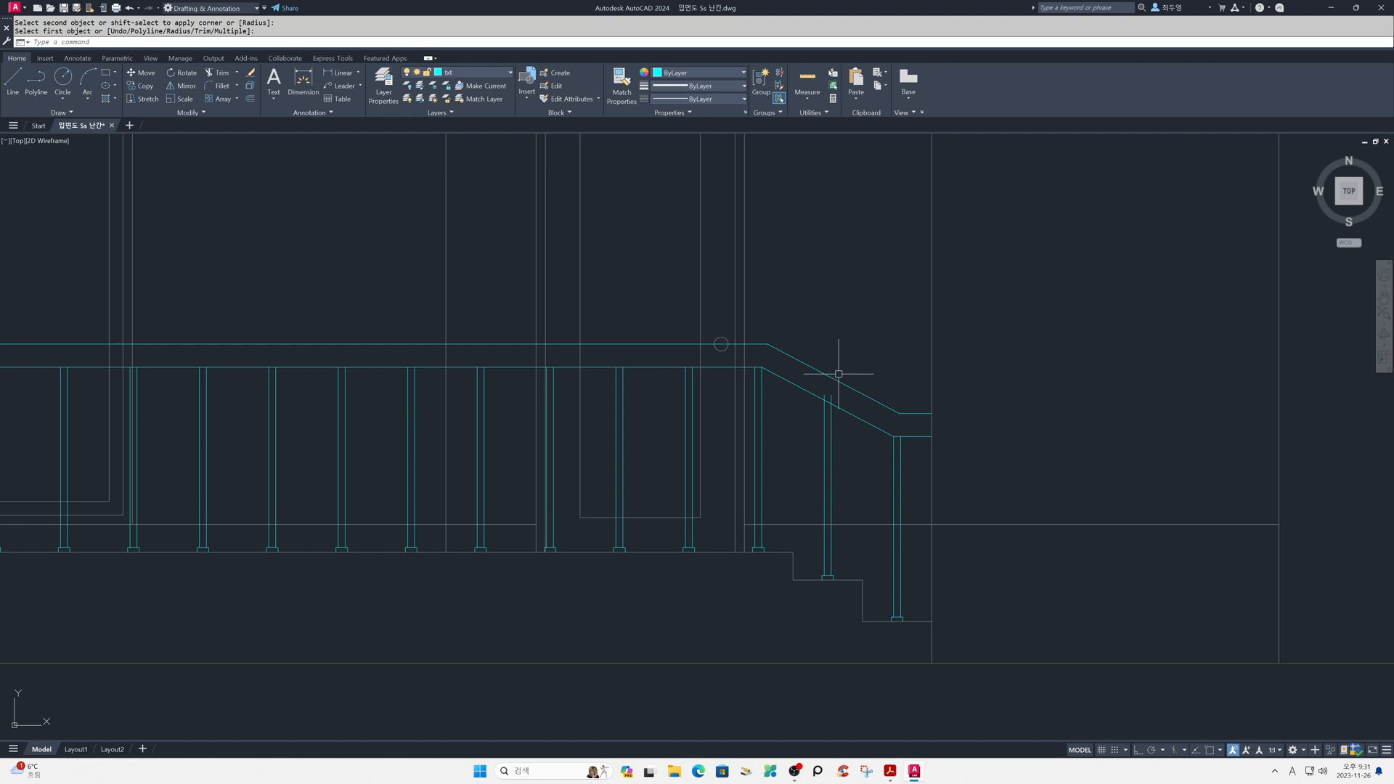
- Trim the middle stair post's lines where they extend above the lower sloped rail line
{"action": "type", "text": "z"}
{"action": "key", "text": "Return"}
{"action": "left_click", "coordinate": [722, 320]}
{"action": "left_click", "coordinate": [957, 483]}
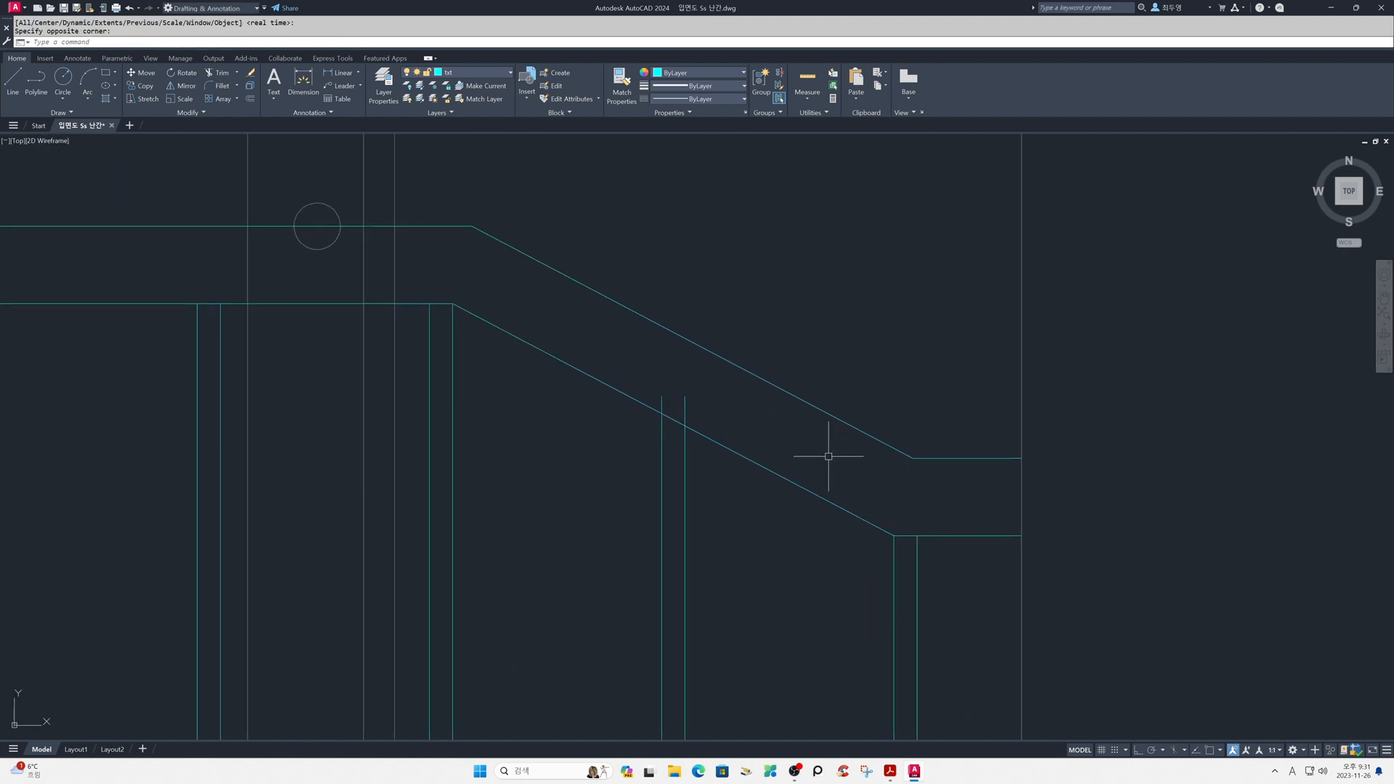
{"action": "type", "text": "tr"}
{"action": "key", "text": "Return"}
{"action": "left_click", "coordinate": [687, 408]}
{"action": "key", "text": "Return"}
- Copy the porch's leftmost post with its base so that the copy's base aligns with the porch's left edge
{"action": "scroll", "coordinate": [694, 404], "scroll_direction": "down", "scroll_amount": 2}
{"action": "scroll", "coordinate": [773, 544], "scroll_direction": "down", "scroll_amount": 4}
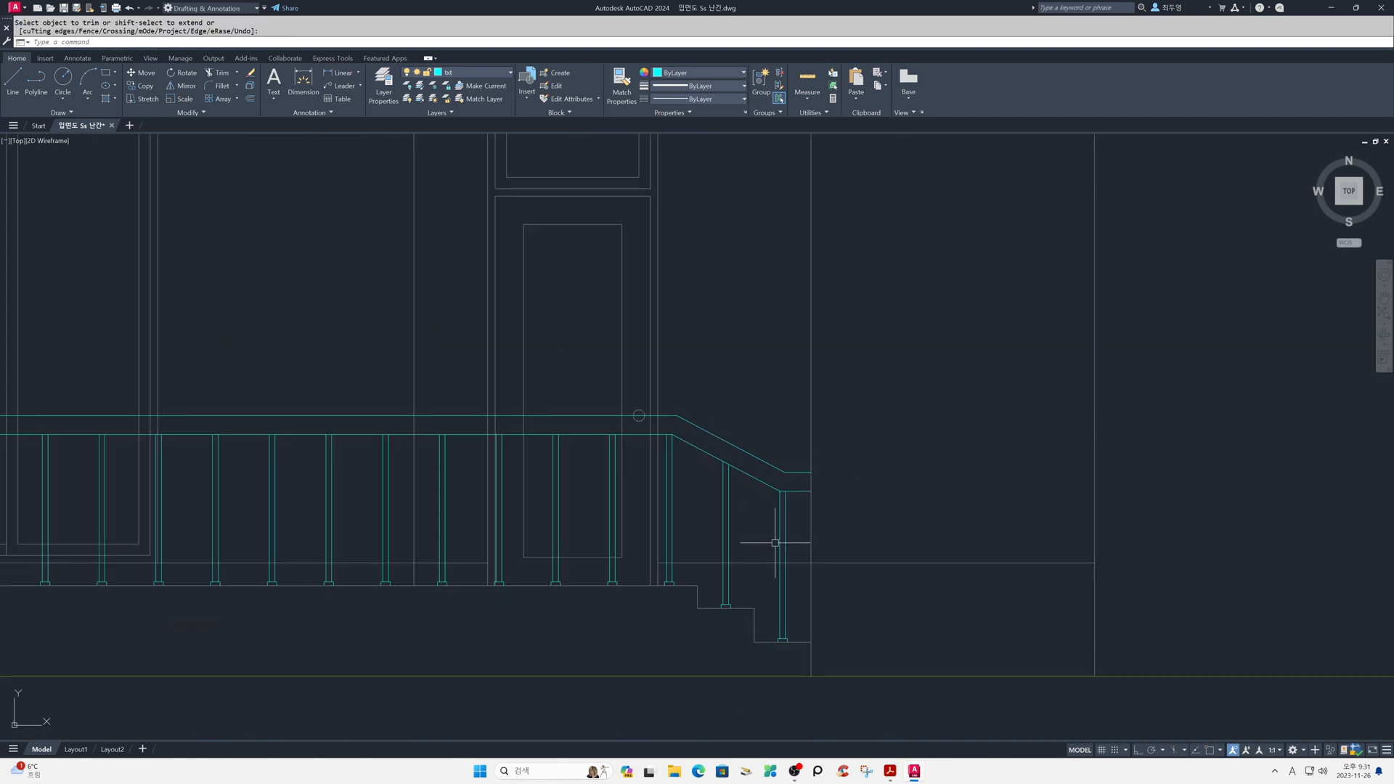
{"action": "middle_click_drag", "start_coordinate": [727, 541], "coordinate": [1054, 515]}
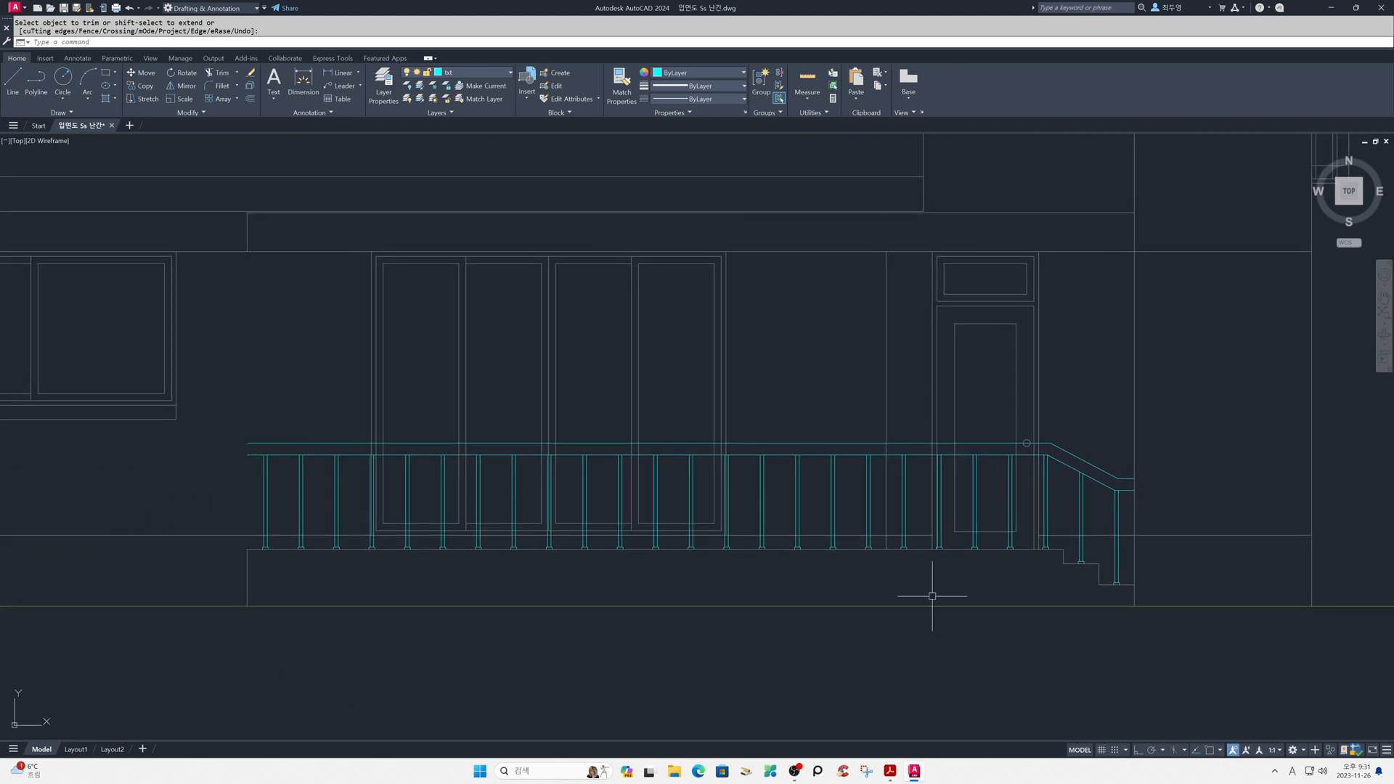
{"action": "middle_click_drag", "start_coordinate": [270, 479], "coordinate": [860, 452]}
{"action": "scroll", "coordinate": [860, 453], "scroll_direction": "up", "scroll_amount": 2}
{"action": "middle_click_drag", "start_coordinate": [870, 476], "coordinate": [866, 444]}
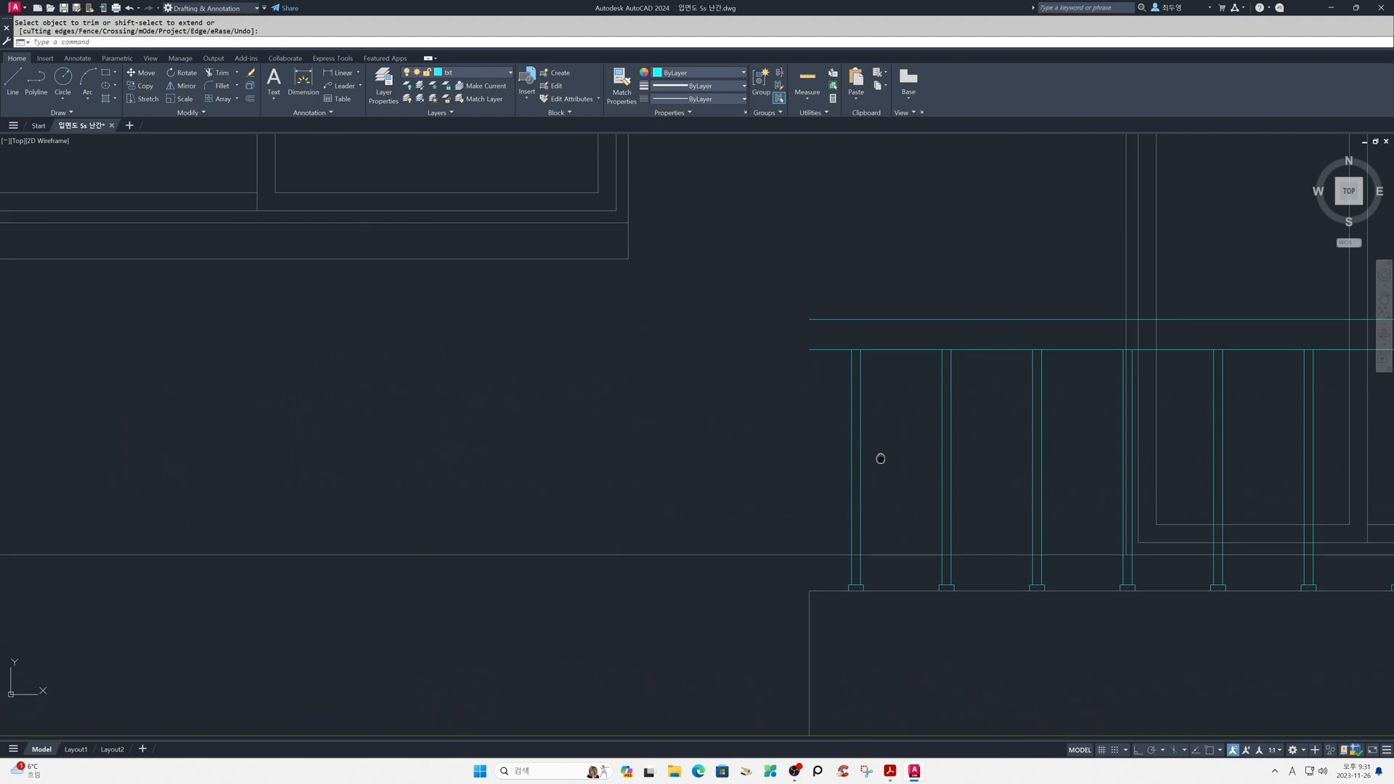
{"action": "type", "text": "p"}
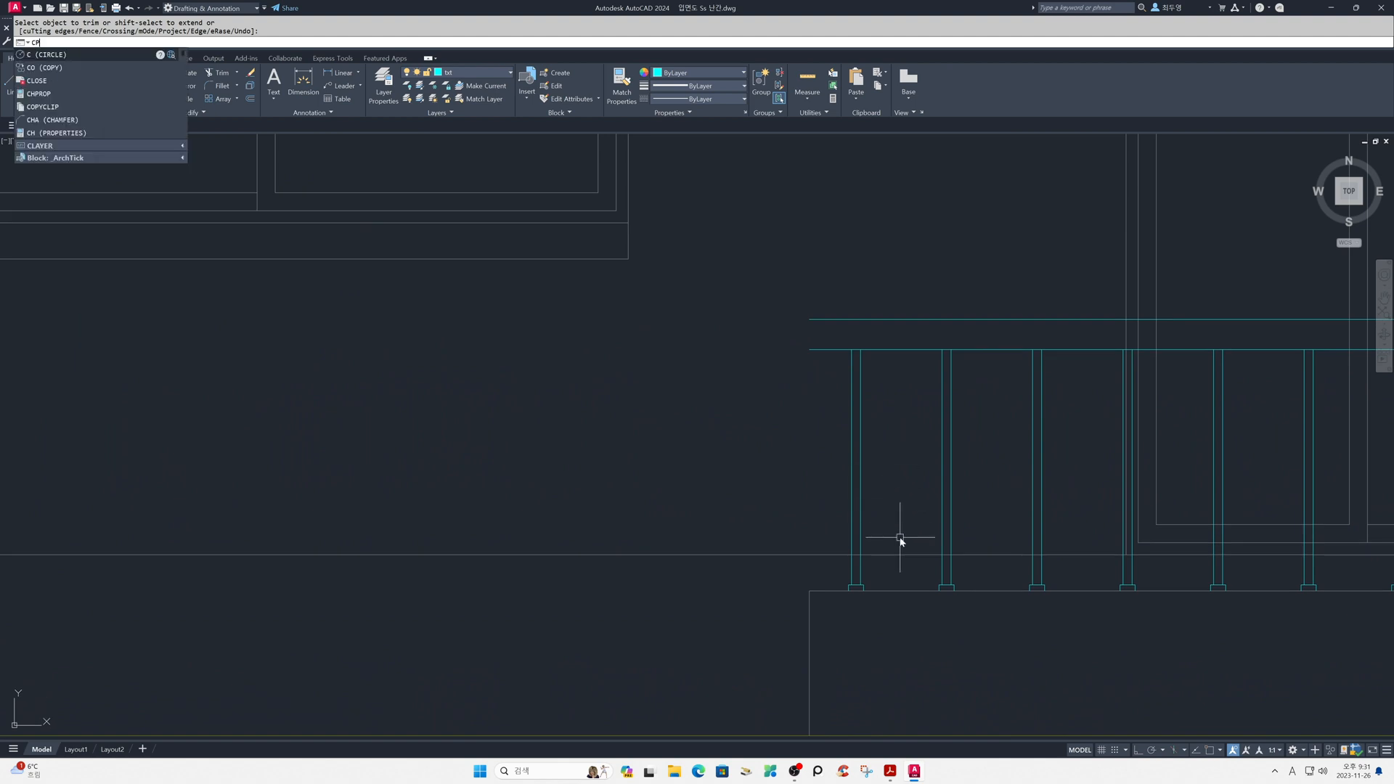
{"action": "key", "text": "Return"}
{"action": "left_click", "coordinate": [832, 345]}
{"action": "left_click", "coordinate": [909, 632]}
{"action": "key", "text": "Return"}
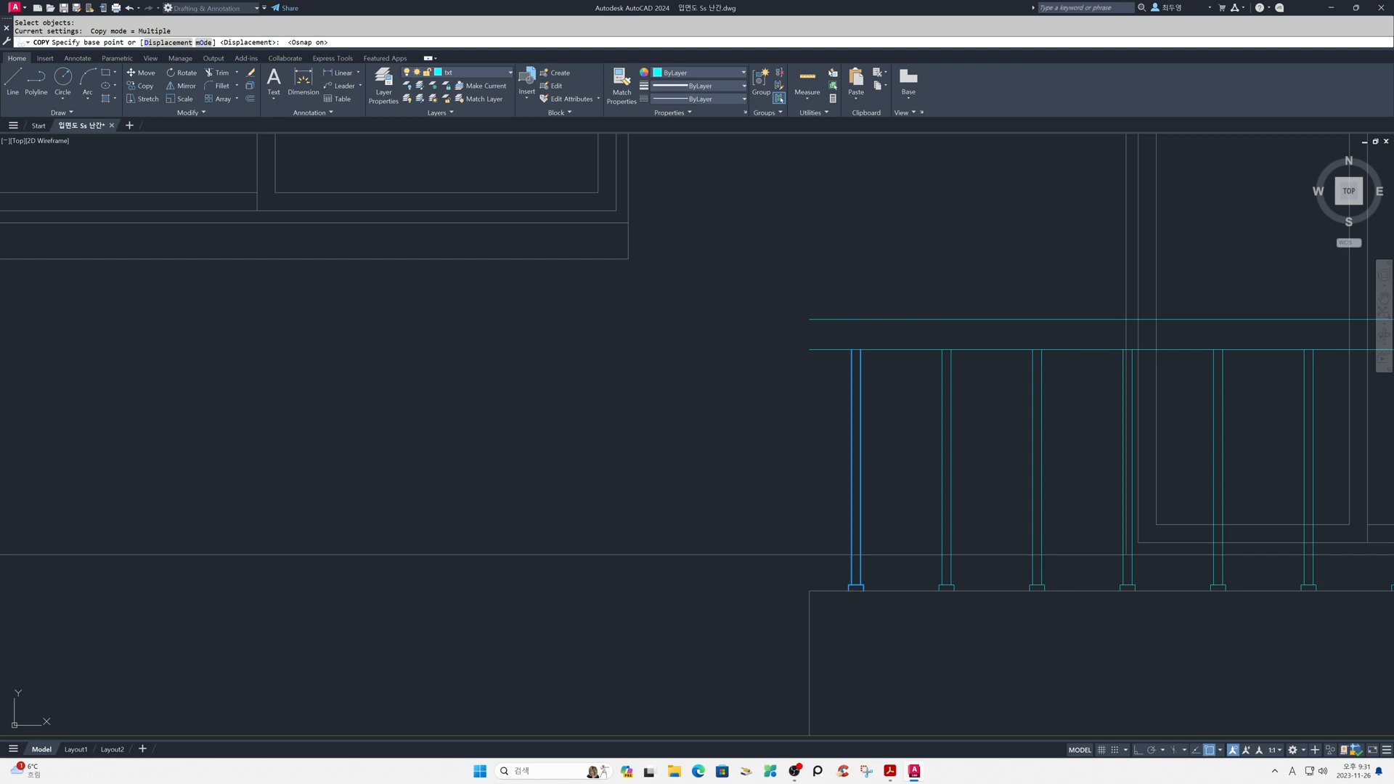
{"action": "left_click", "coordinate": [855, 586]}
{"action": "left_click", "coordinate": [815, 585]}
{"action": "key", "text": "Return"}
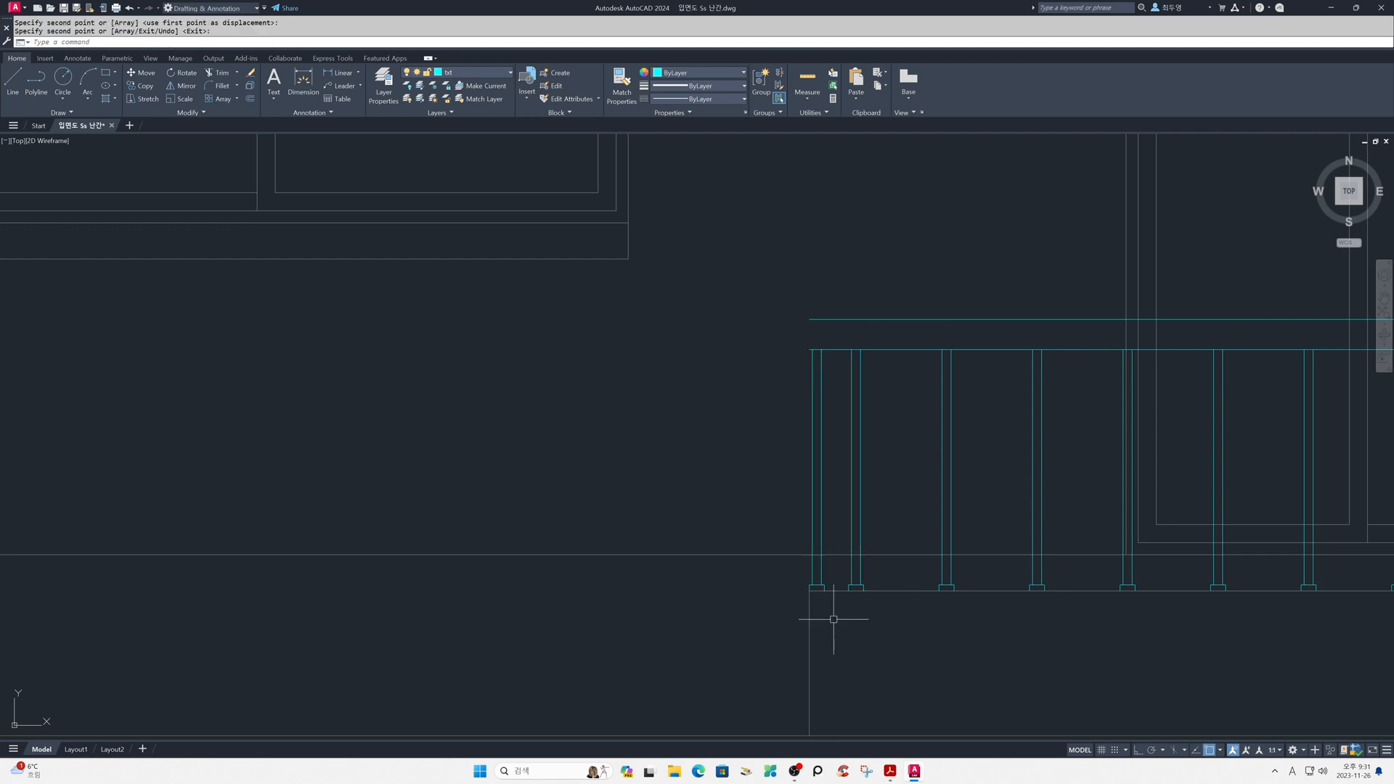
- Move the copied end post with its base 30 to the right with ortho on
{"action": "type", "text": "m"}
{"action": "key", "text": "Return"}
{"action": "left_click", "coordinate": [784, 354]}
{"action": "left_click", "coordinate": [841, 625]}
{"action": "key", "text": "Return"}
{"action": "left_click", "coordinate": [843, 642]}
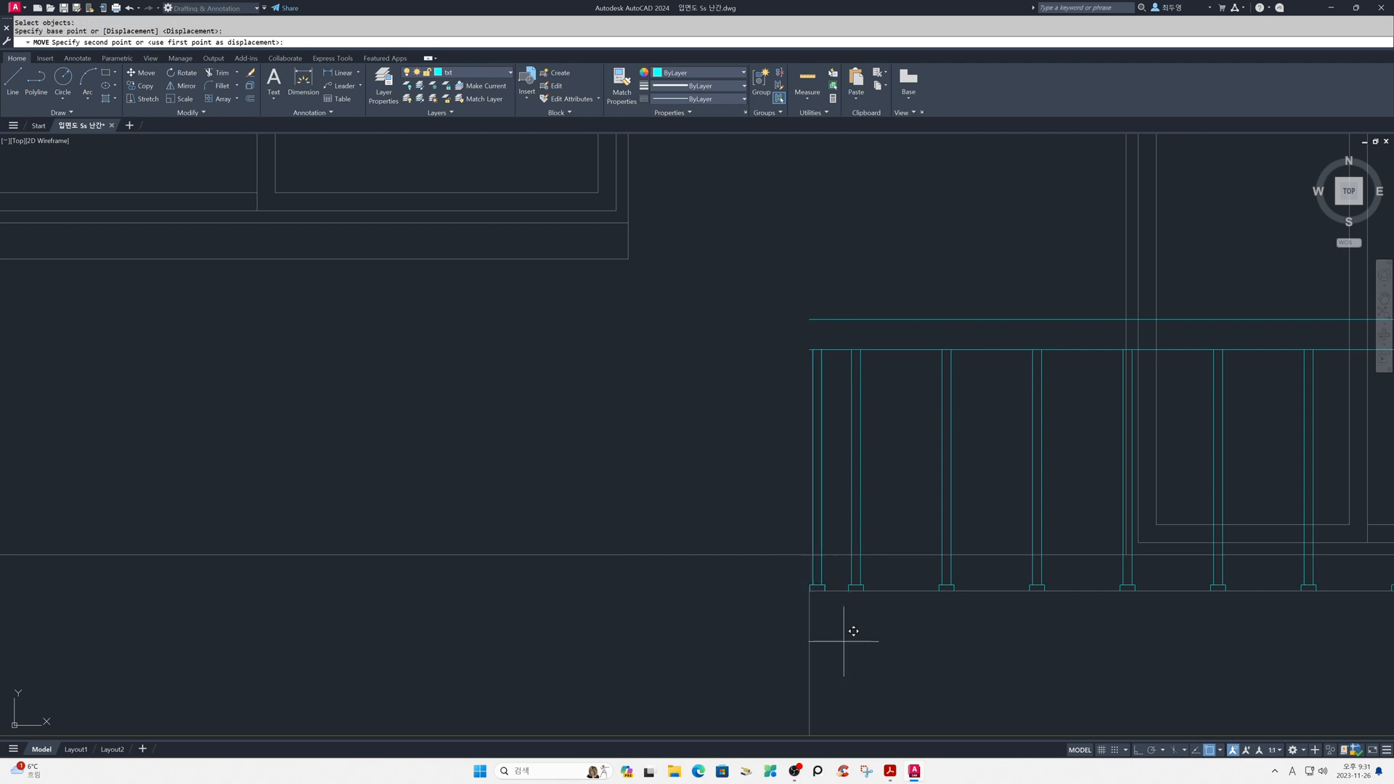
{"action": "key", "text": "F8"}
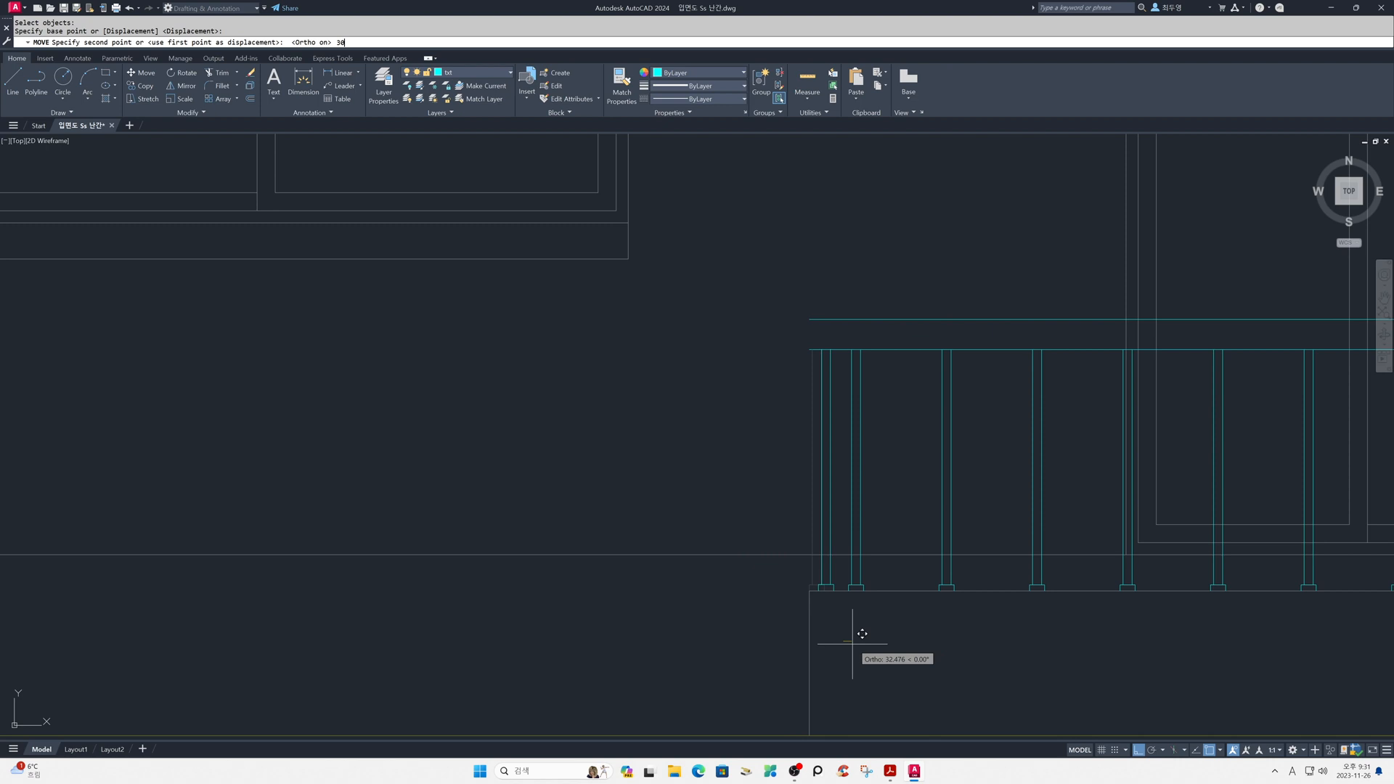
{"action": "key", "text": "Return"}
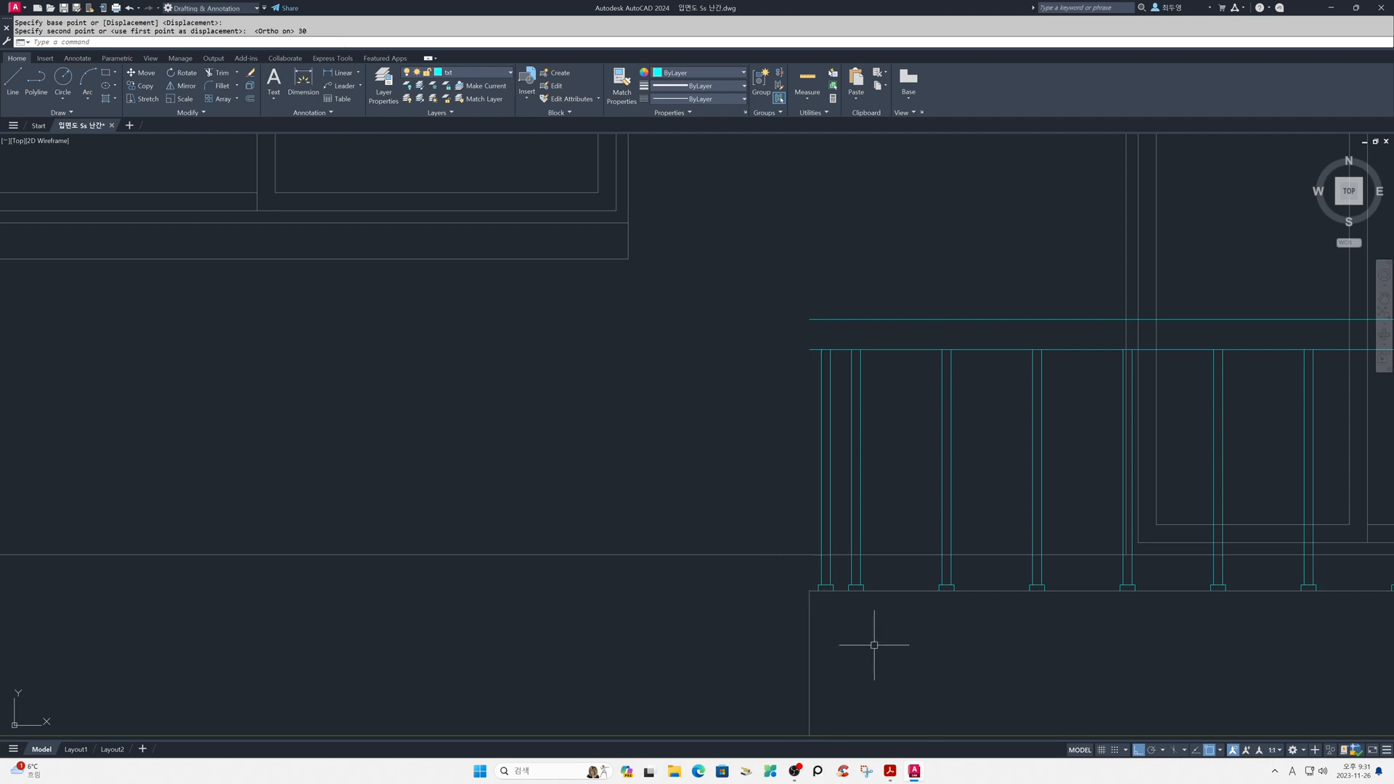
- Draw a vertical line from the end post base's upper left corner to above the handrail
{"action": "type", "text": "L"}
{"action": "key", "text": "Return"}
{"action": "left_click", "coordinate": [815, 582]}
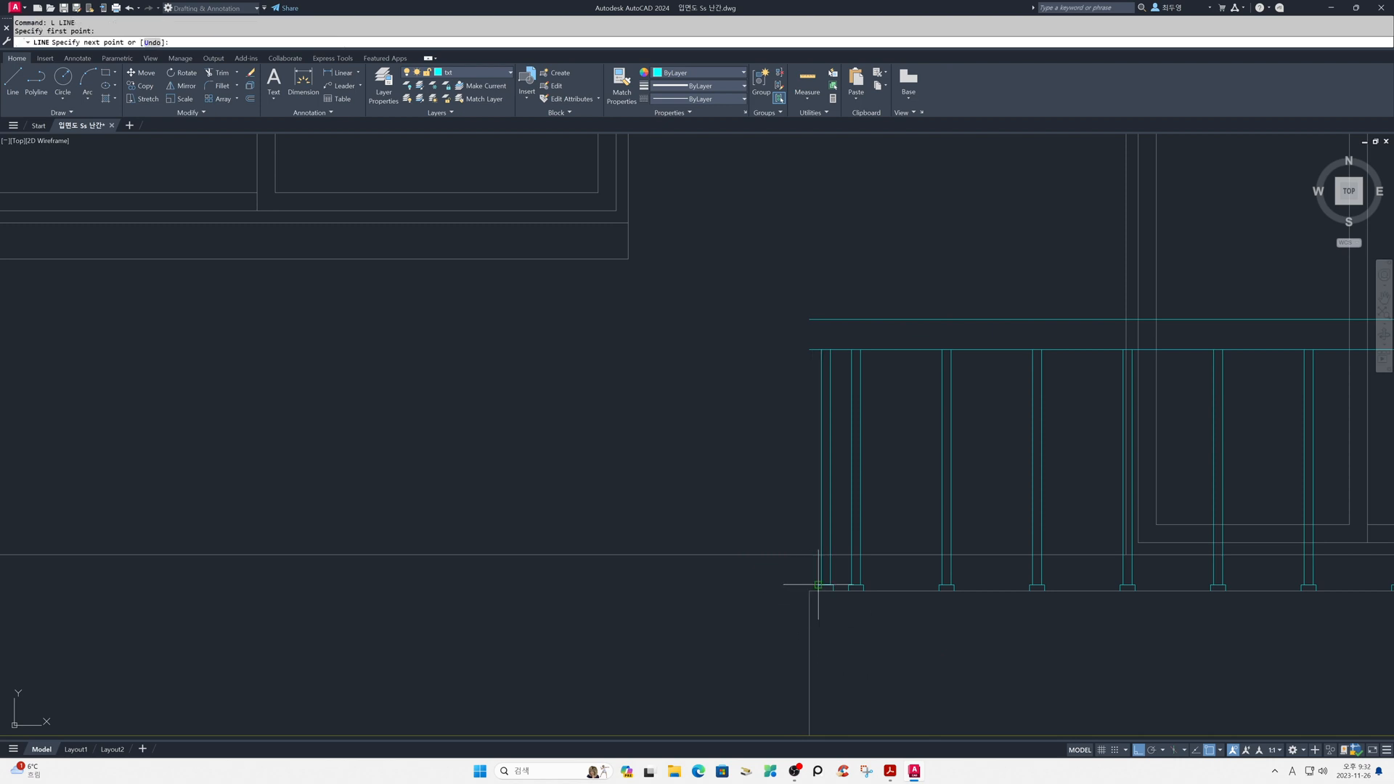
{"action": "left_click", "coordinate": [818, 275]}
{"action": "key", "text": "Return"}
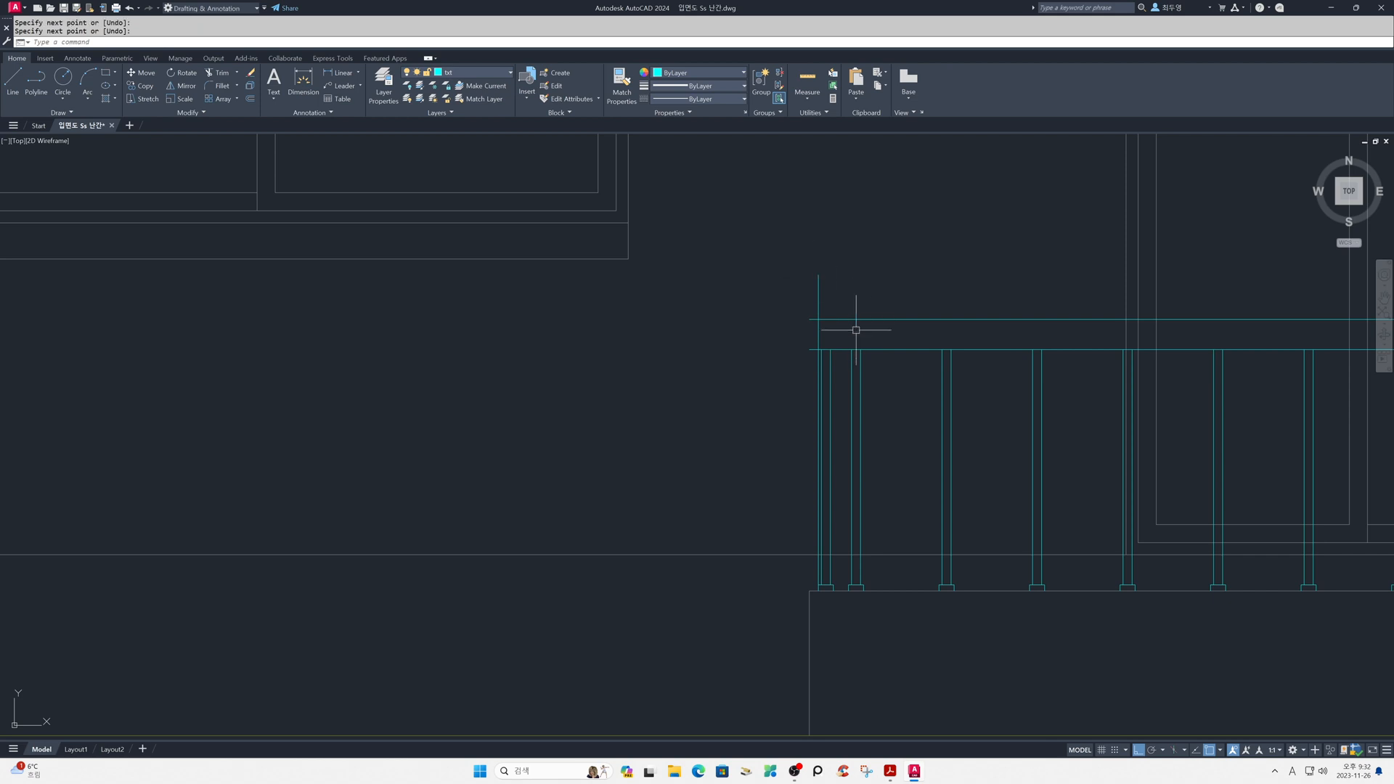
- Close the handrail's left end by filleting its upper and lower lines with the vertical line in multiple mode
{"action": "type", "text": "f"}
{"action": "key", "text": "Return"}
{"action": "type", "text": "M"}
{"action": "key", "text": "Return"}
{"action": "left_click", "coordinate": [827, 320]}
{"action": "left_click", "coordinate": [819, 335]}
{"action": "left_click", "coordinate": [820, 337]}
{"action": "left_click", "coordinate": [837, 351]}
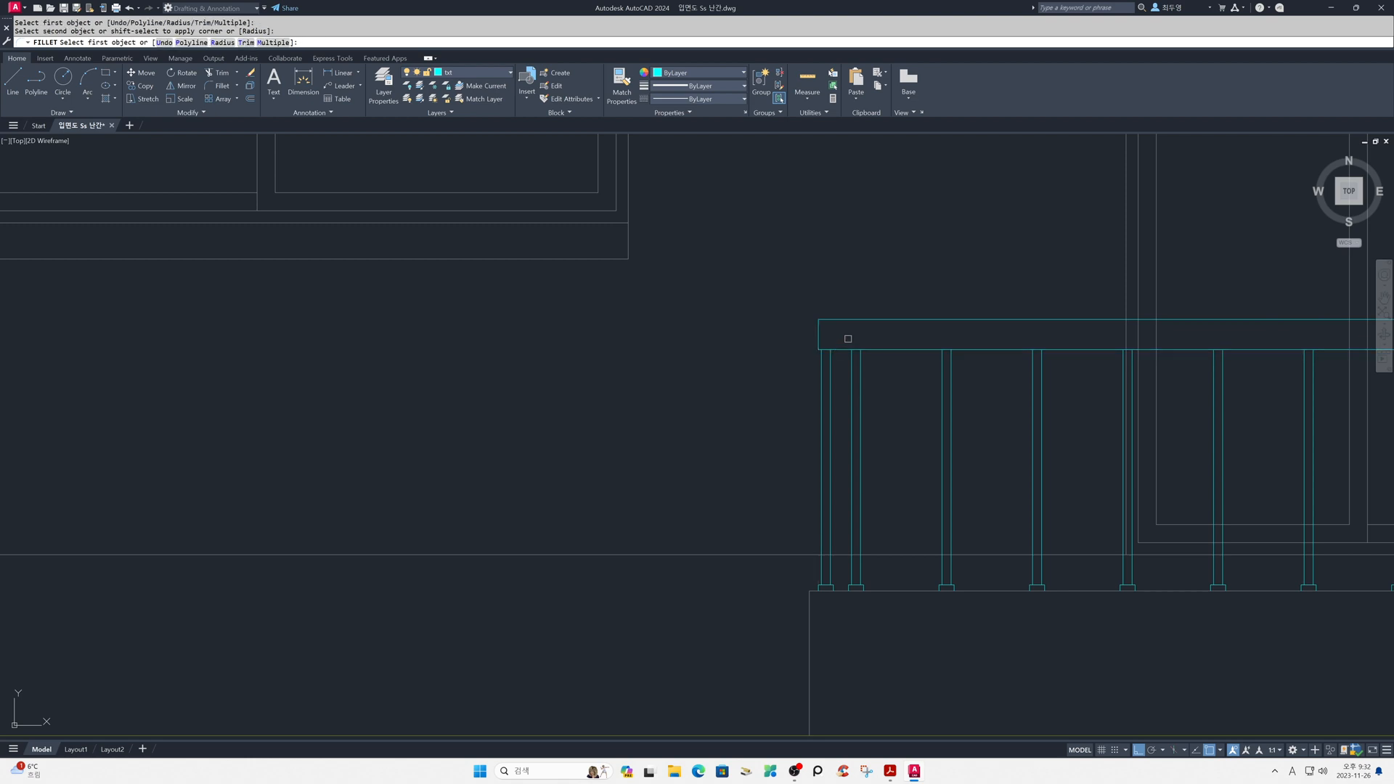
{"action": "key", "text": "Return"}
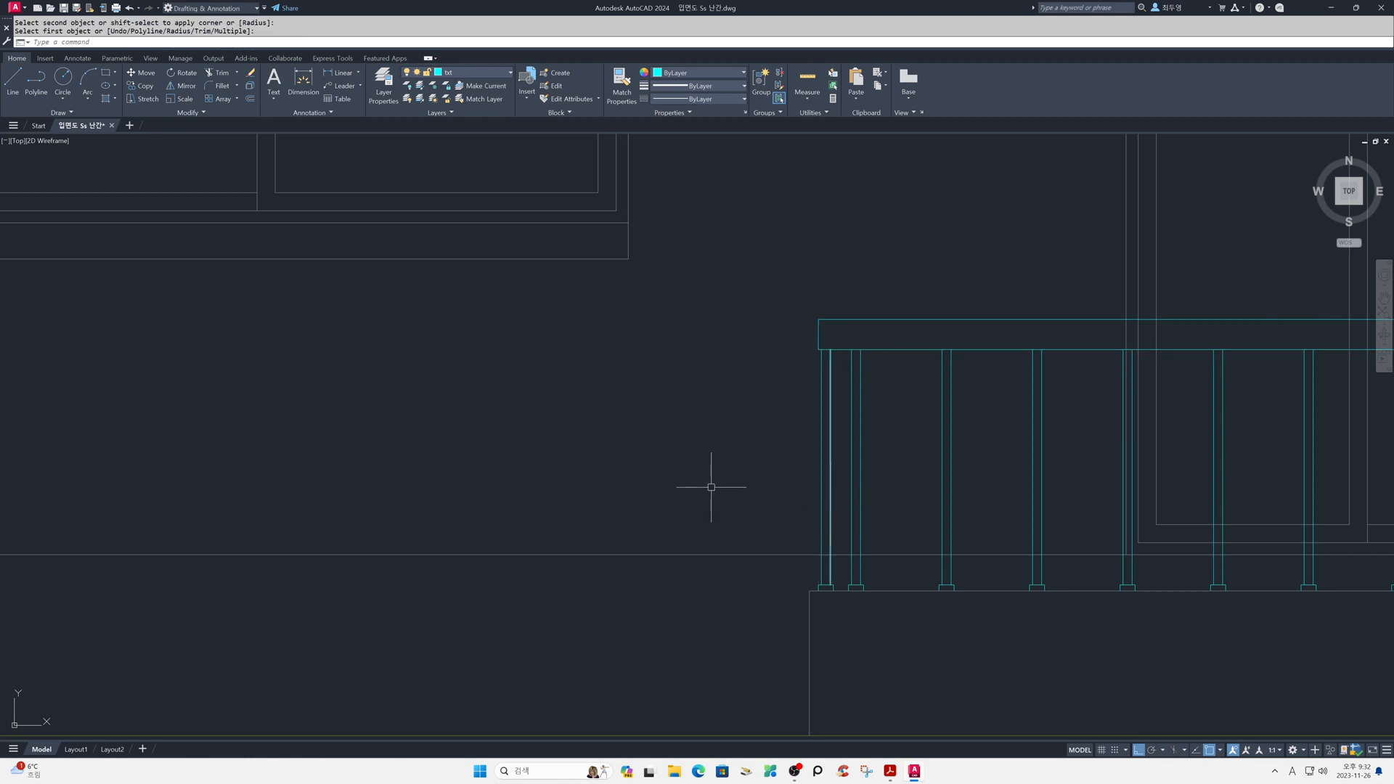
- Thaw the fin2 and hat layers and unlock the ele layer
{"action": "scroll", "coordinate": [699, 489], "scroll_direction": "down", "scroll_amount": 4}
{"action": "middle_click_drag", "start_coordinate": [1024, 511], "coordinate": [543, 491]}
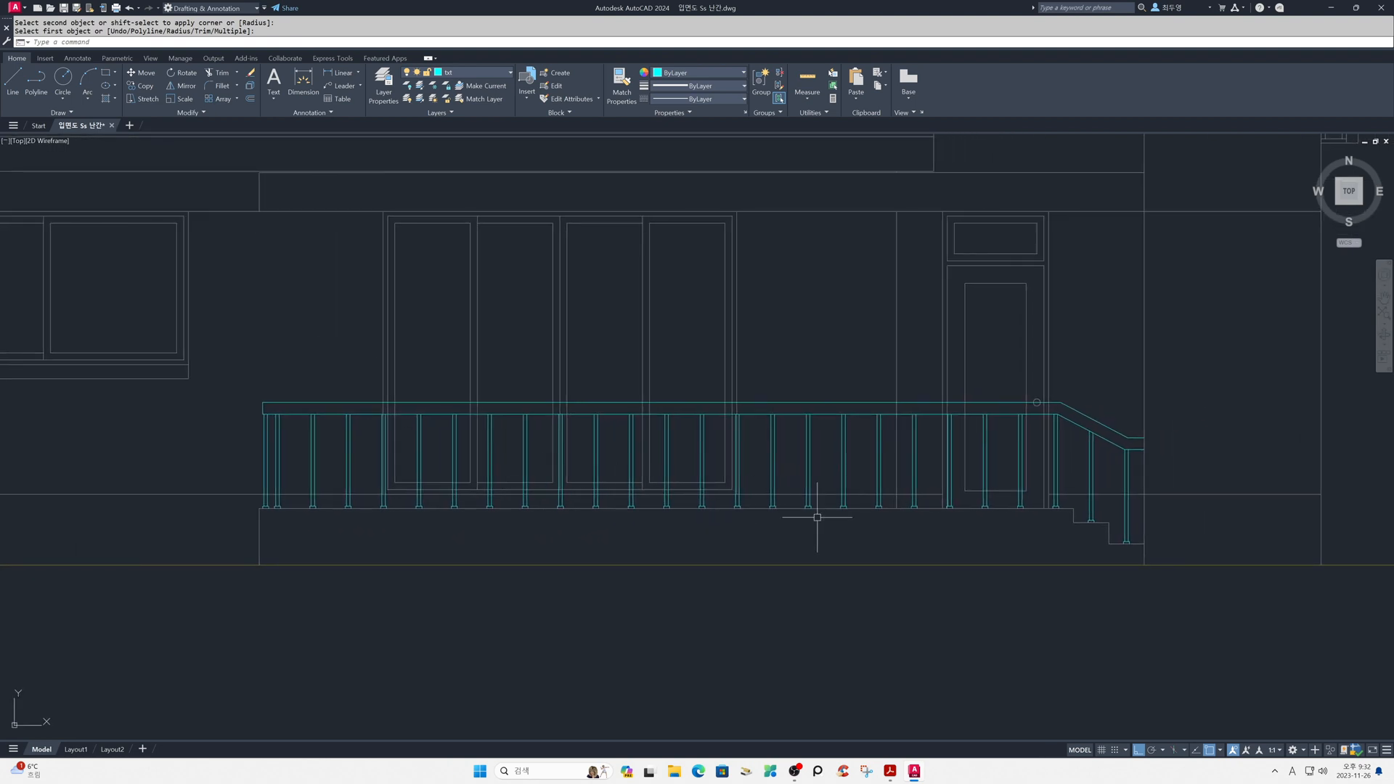
{"action": "left_click", "coordinate": [488, 73]}
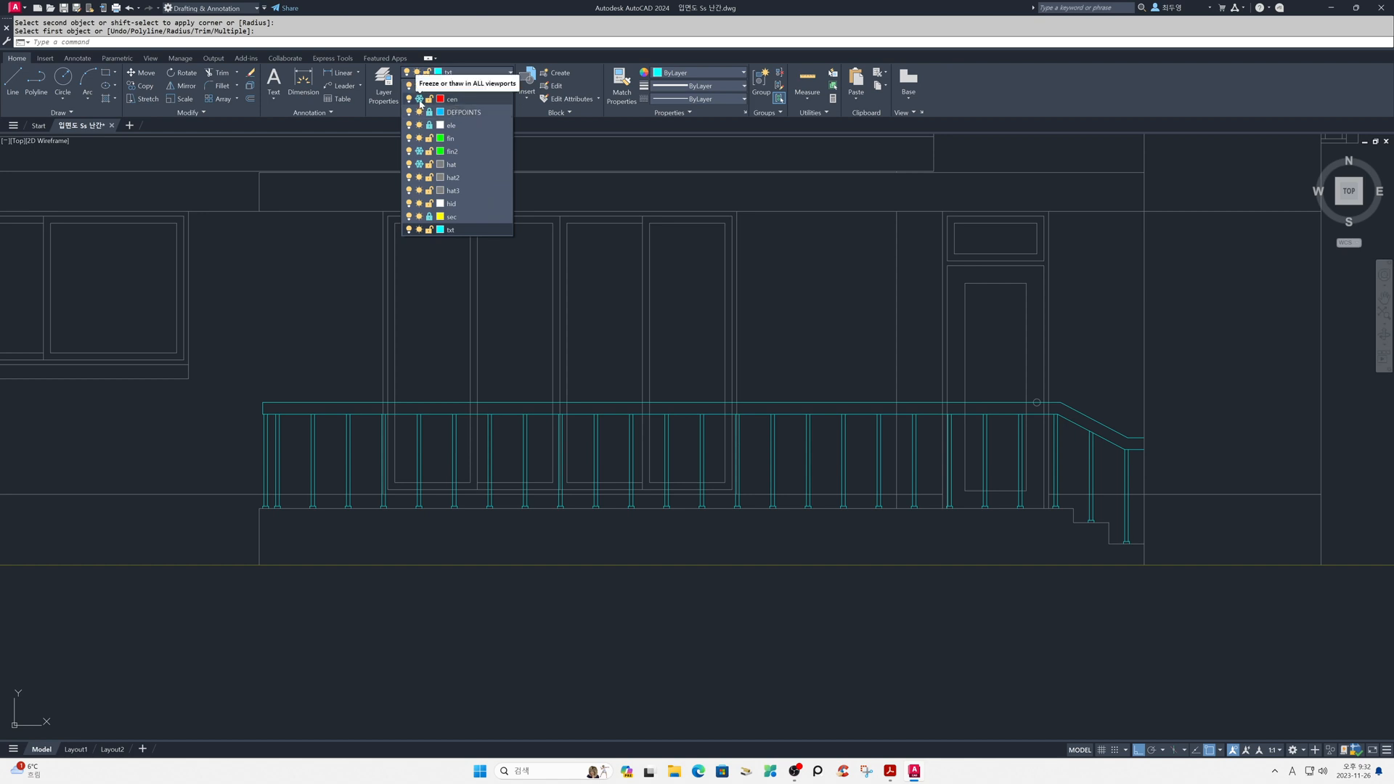
{"action": "left_click", "coordinate": [421, 152]}
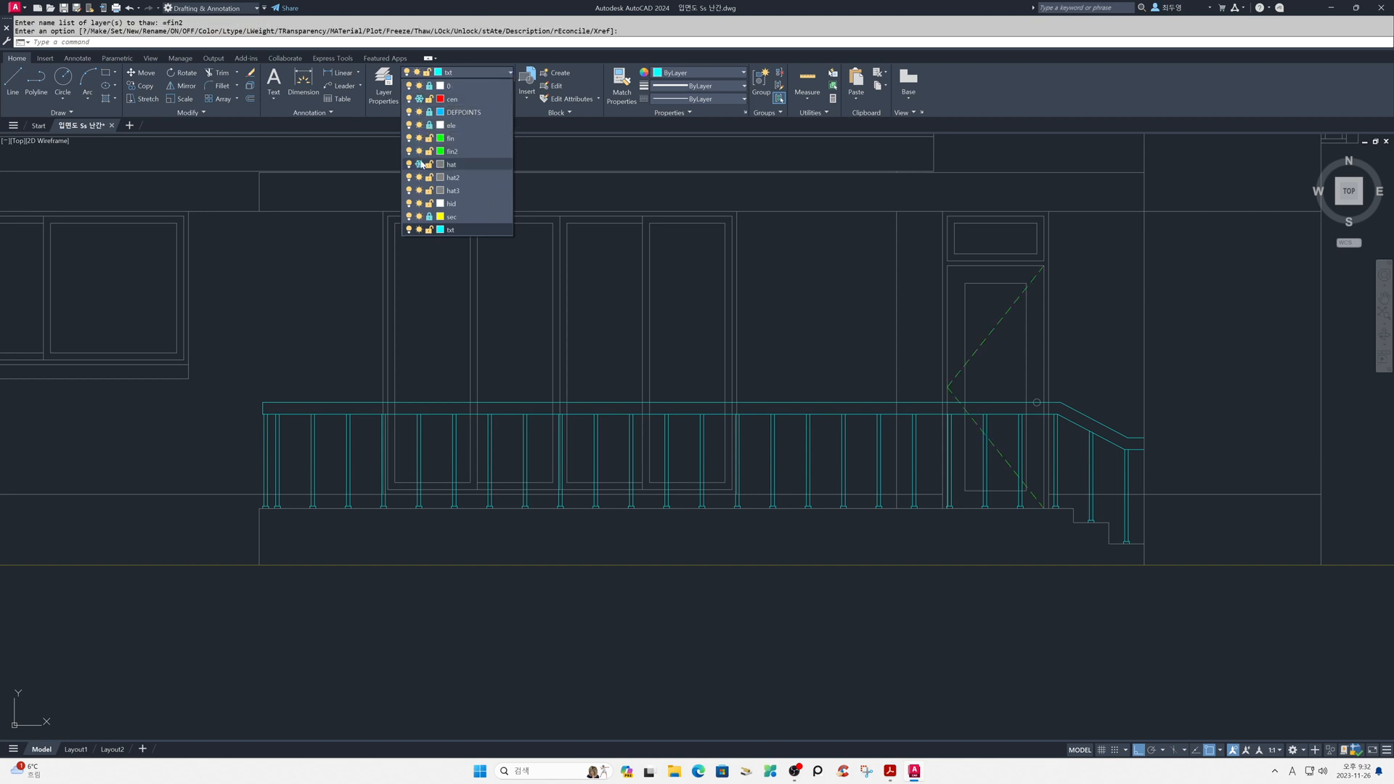
{"action": "left_click", "coordinate": [420, 164]}
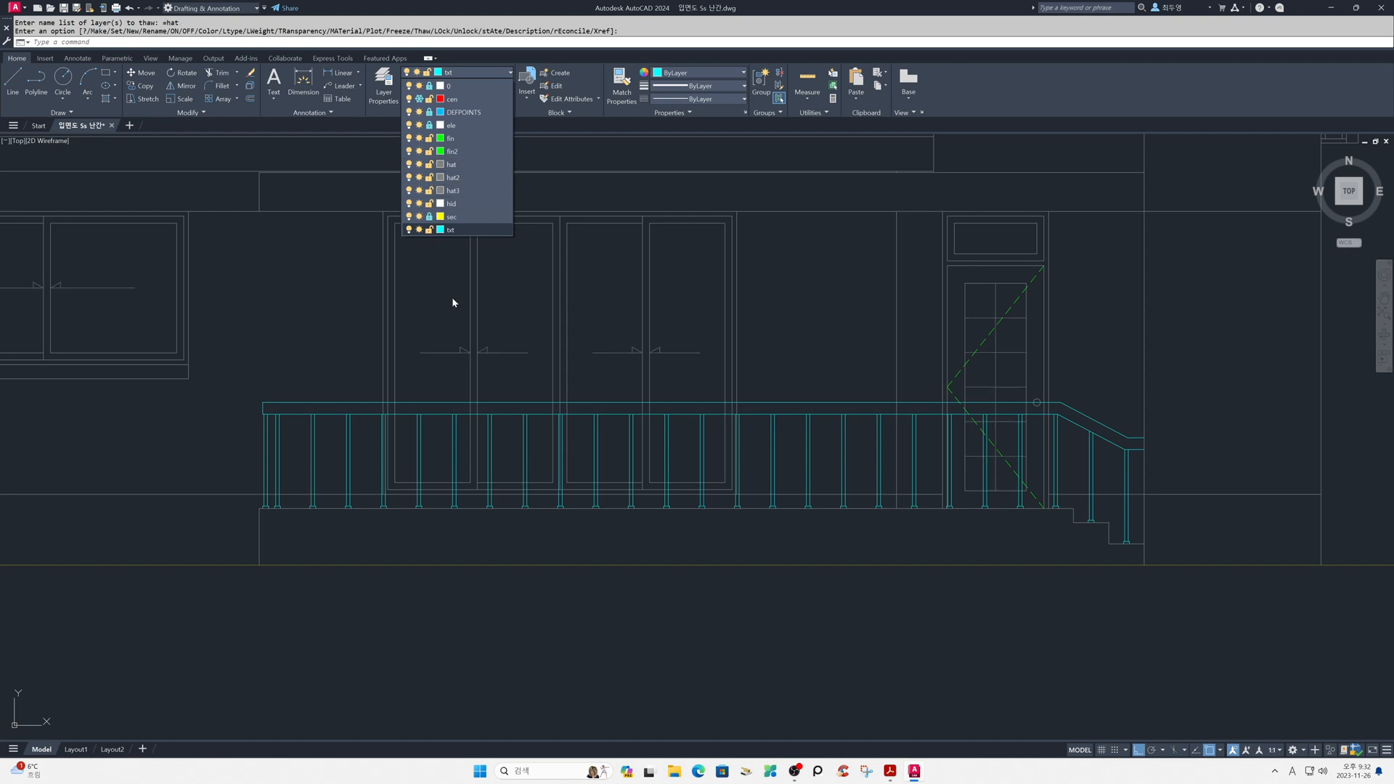
{"action": "left_click", "coordinate": [429, 126]}
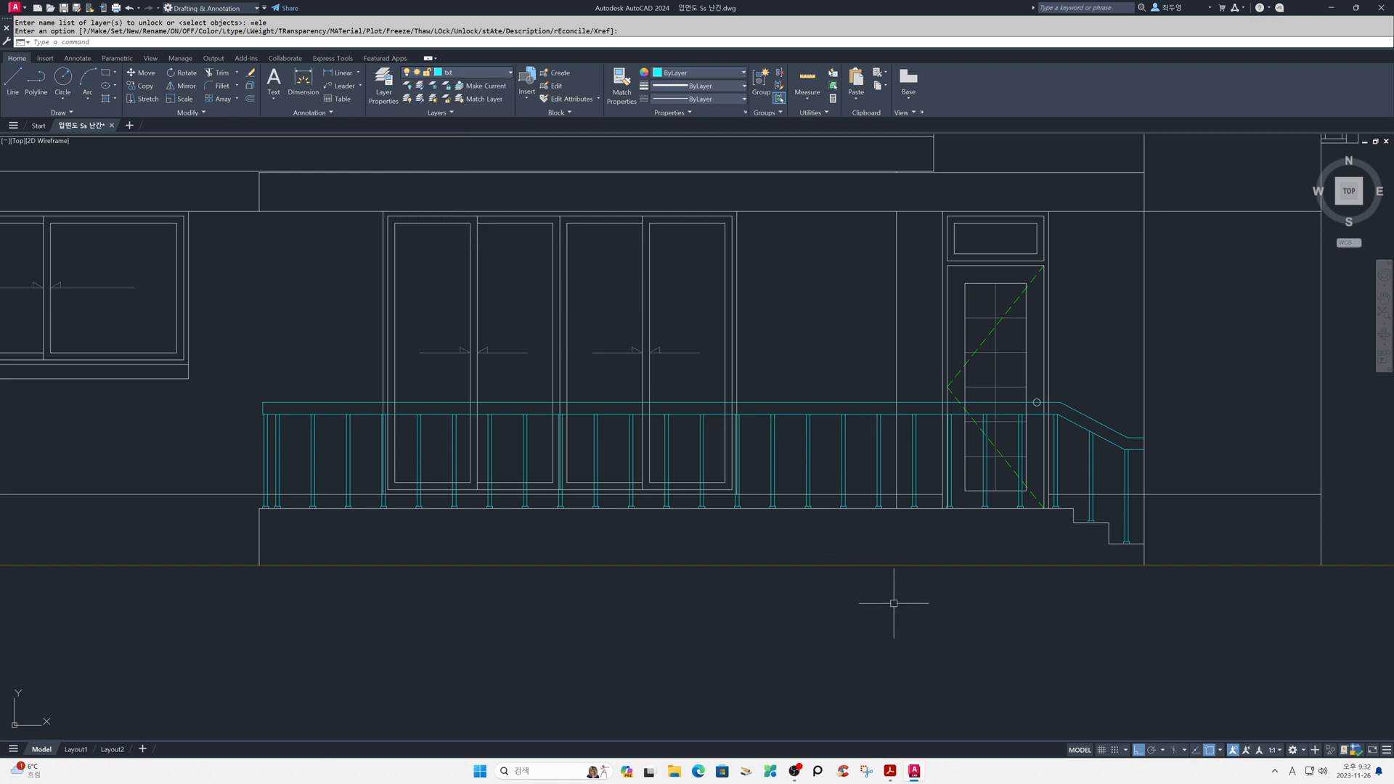
- Thaw the cen layer to check the centre lines and freeze it again
{"action": "left_click", "coordinate": [476, 78]}
{"action": "left_click", "coordinate": [419, 99]}
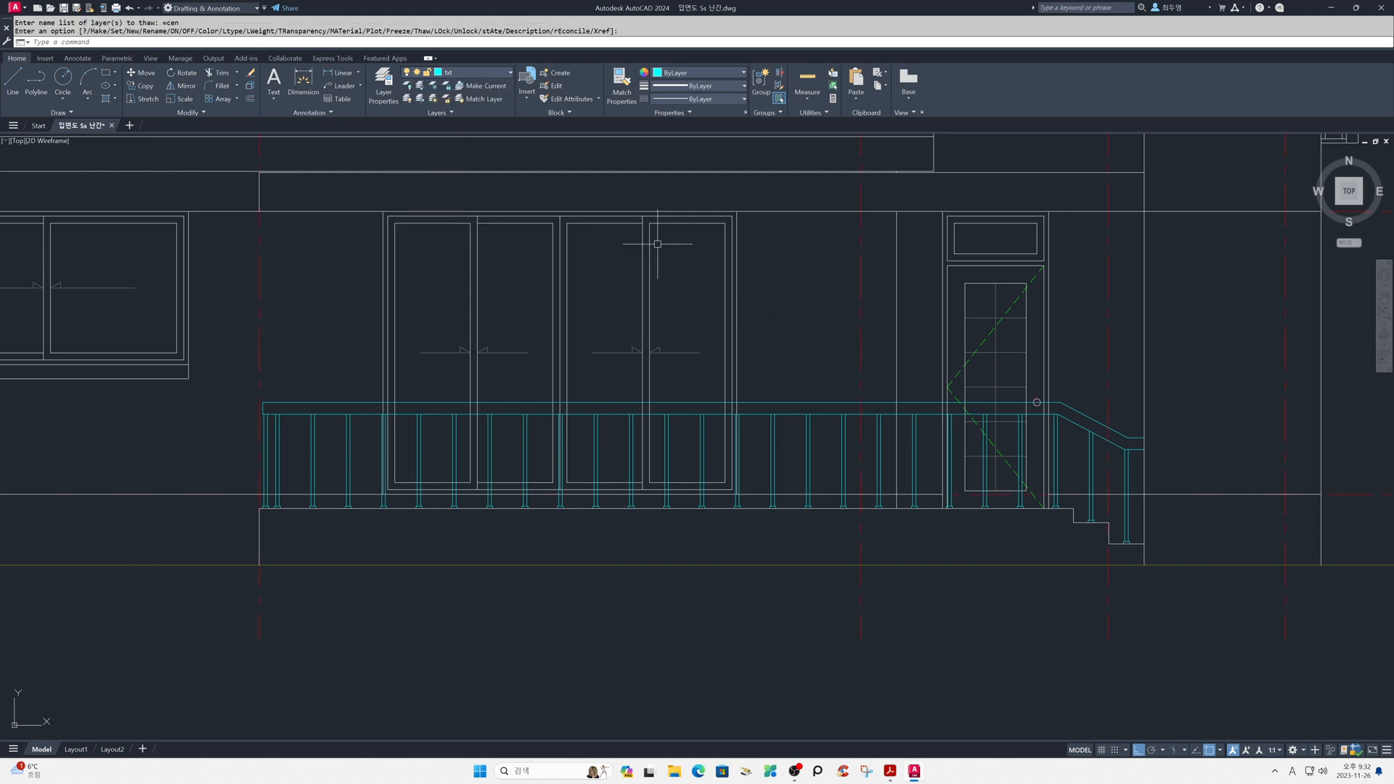
{"action": "left_click", "coordinate": [472, 77]}
{"action": "left_click", "coordinate": [429, 100]}
{"action": "left_click", "coordinate": [429, 100]}
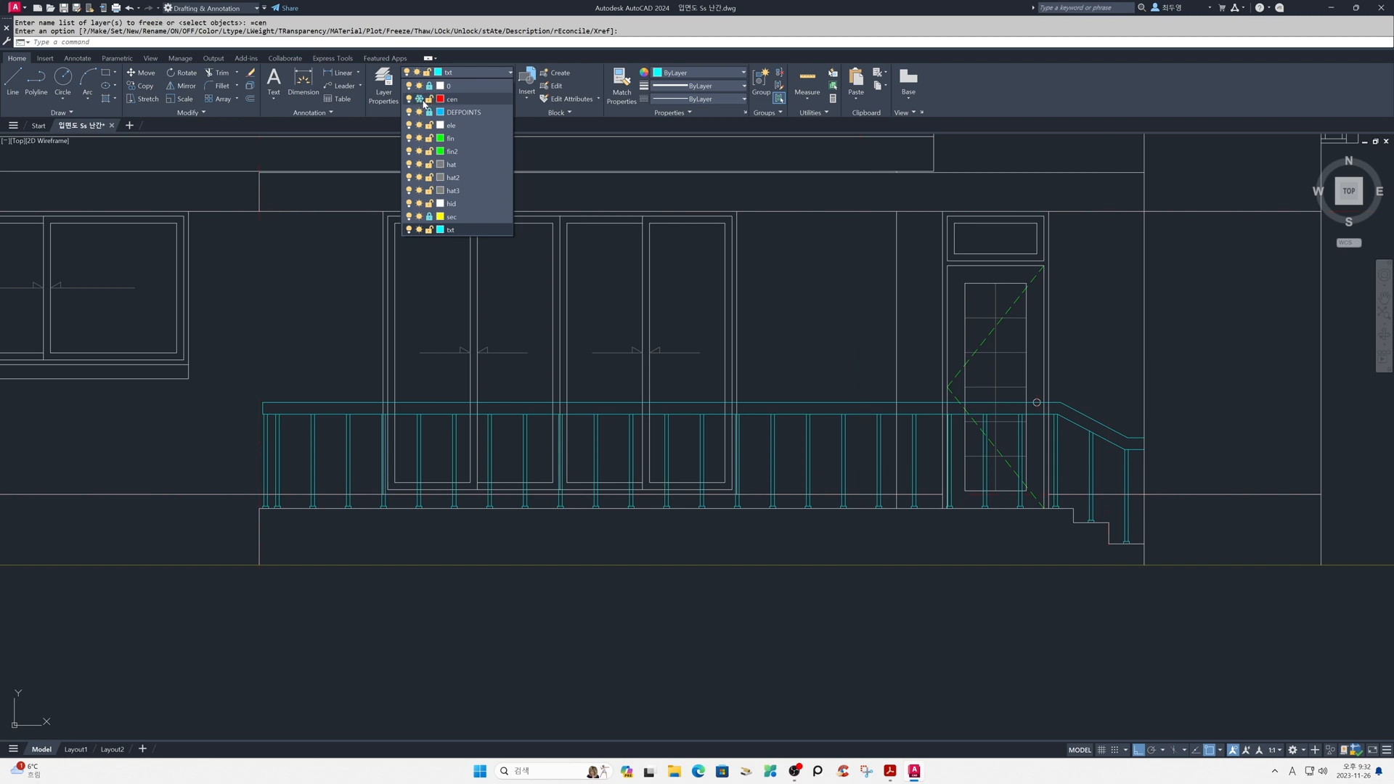
{"action": "left_click", "coordinate": [828, 359]}
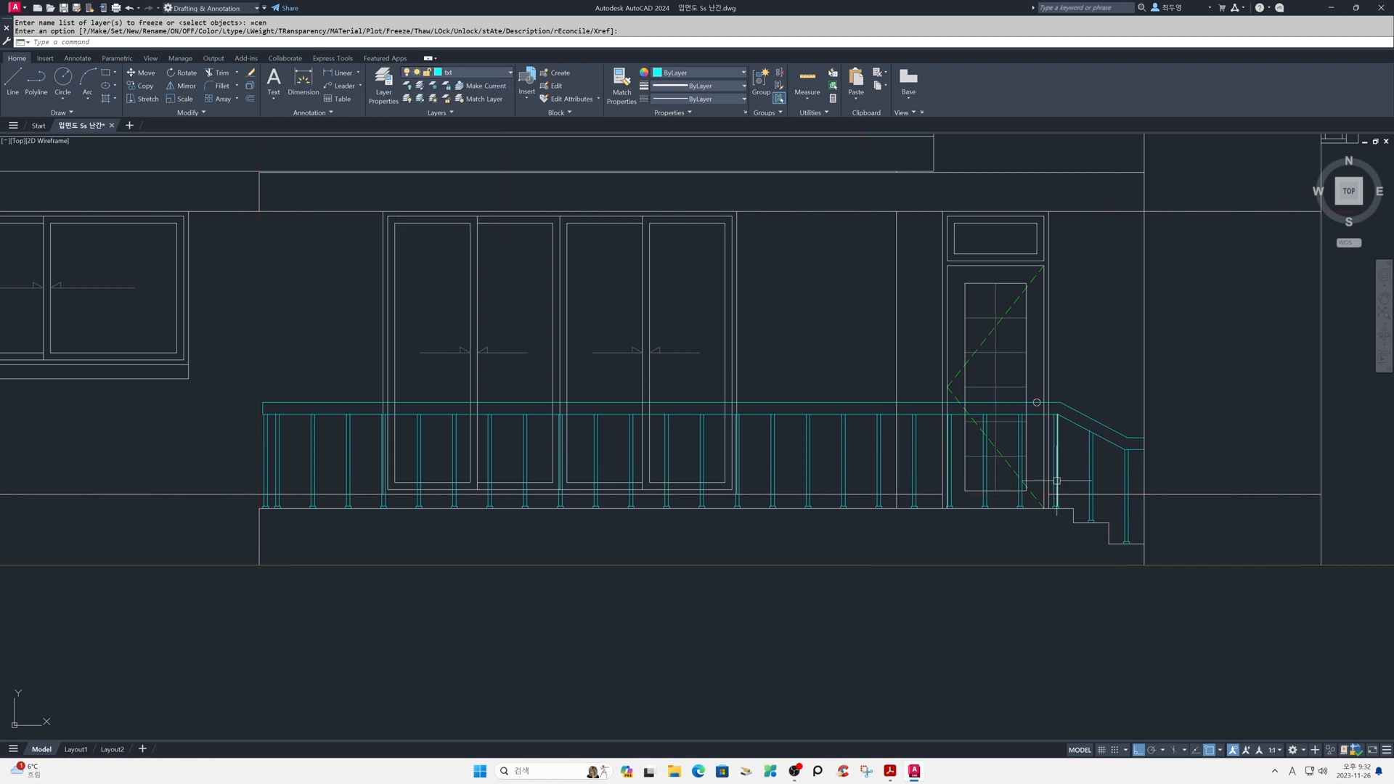
- Trim the door, door knob and wall lines that run between the handrail's upper and lower lines near the entrance
{"action": "scroll", "coordinate": [1033, 418], "scroll_direction": "up", "scroll_amount": 4}
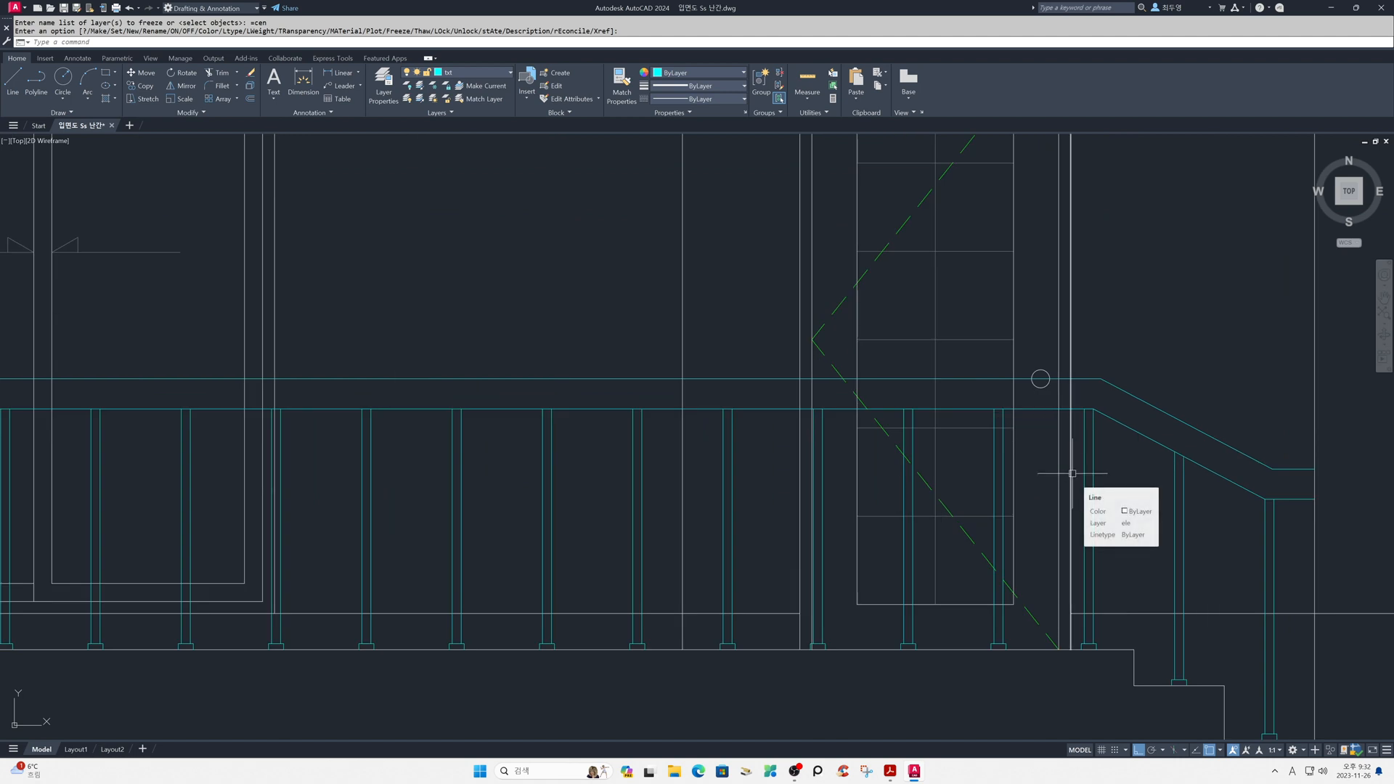
{"action": "type", "text": "tr"}
{"action": "key", "text": "space"}
{"action": "key", "text": "space"}
{"action": "left_click", "coordinate": [1087, 395]}
{"action": "left_click", "coordinate": [985, 389]}
{"action": "left_click", "coordinate": [968, 398]}
{"action": "left_click", "coordinate": [726, 390]}
{"action": "left_click", "coordinate": [755, 388]}
{"action": "left_click", "coordinate": [659, 386]}
- Trim the large sliding window's vertical frame lines where they pass through the handrail
{"action": "scroll", "coordinate": [678, 398], "scroll_direction": "down", "scroll_amount": 2}
{"action": "middle_click_drag", "start_coordinate": [669, 395], "coordinate": [1116, 408]}
{"action": "left_click", "coordinate": [934, 404]}
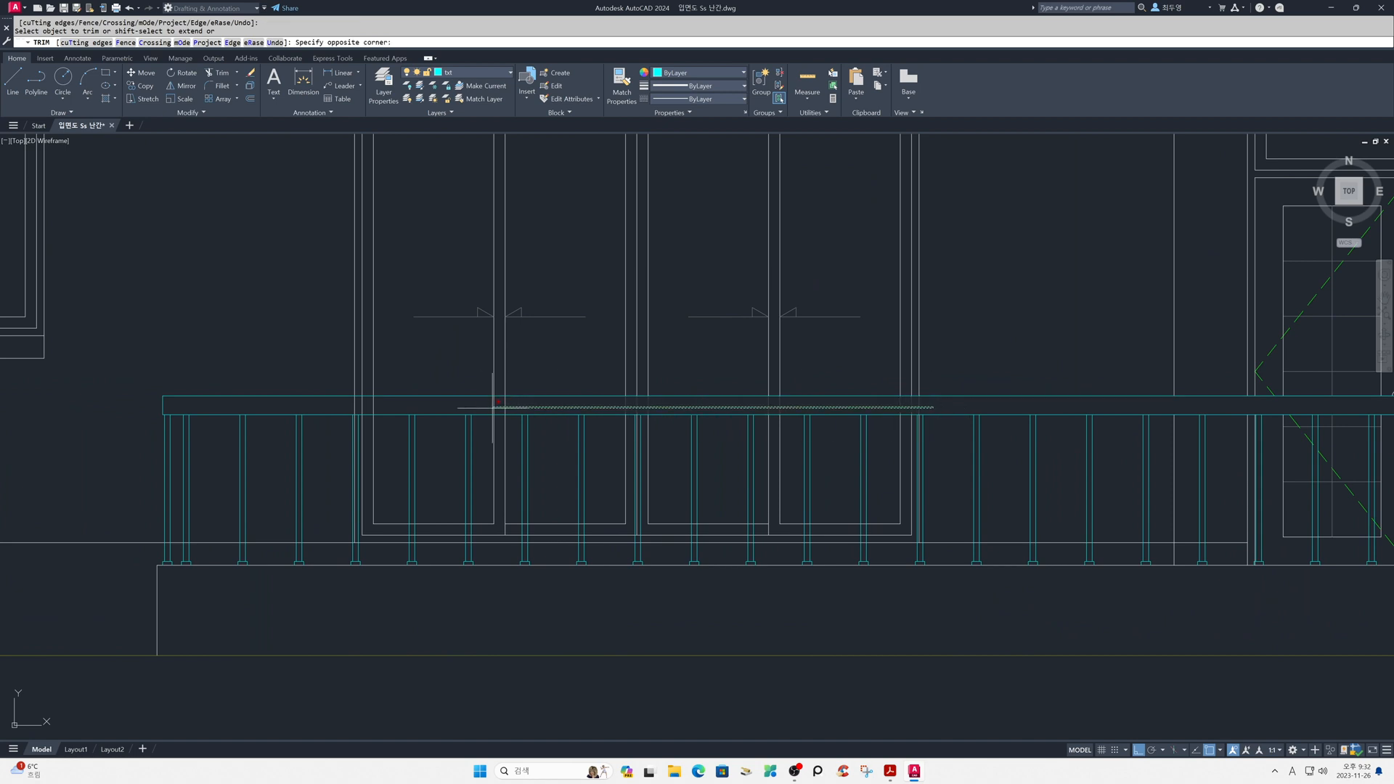
{"action": "left_click", "coordinate": [336, 403]}
{"action": "left_click", "coordinate": [355, 444]}
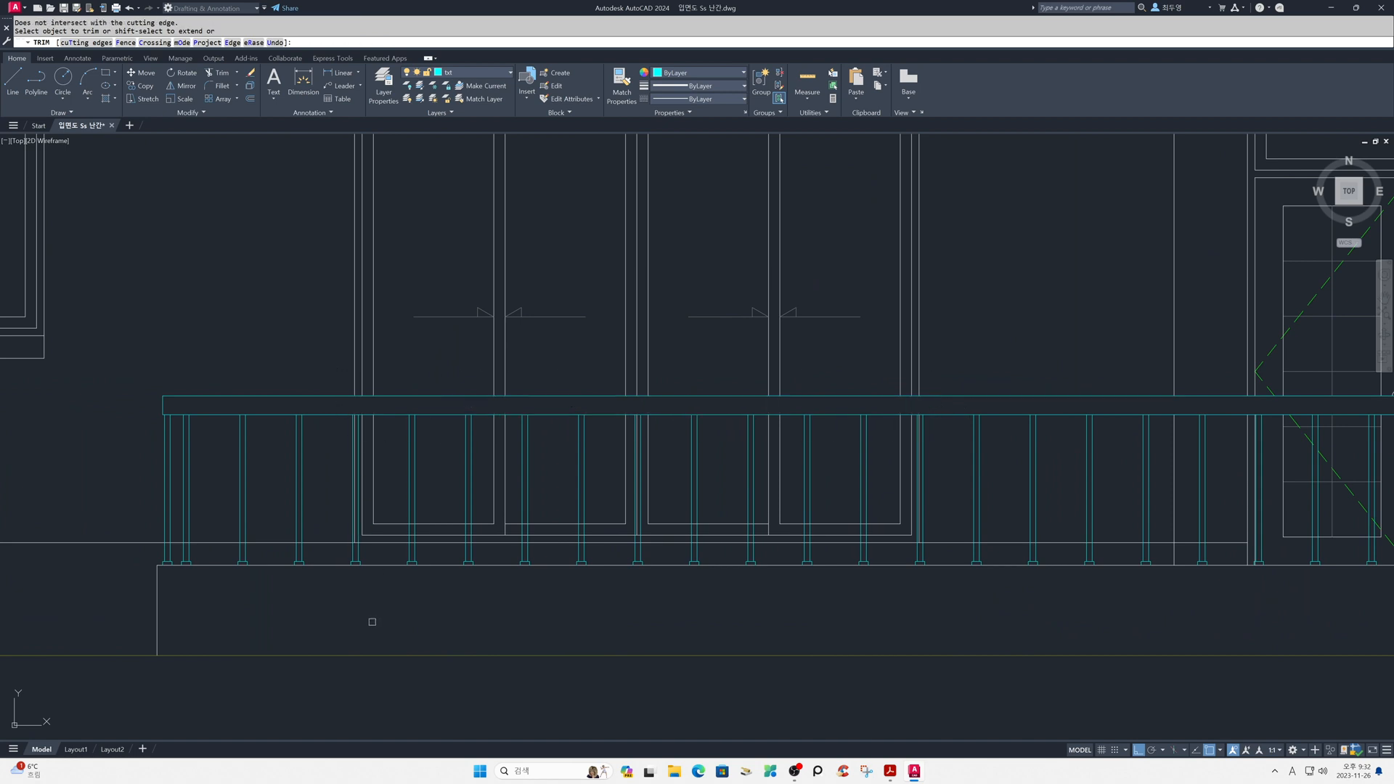
- Trim the horizontal wall base line inside the railing posts from the porch's left end to the sliding window's left edge
{"action": "middle_click_drag", "start_coordinate": [353, 613], "coordinate": [843, 572]}
{"action": "scroll", "coordinate": [729, 542], "scroll_direction": "up", "scroll_amount": 6}
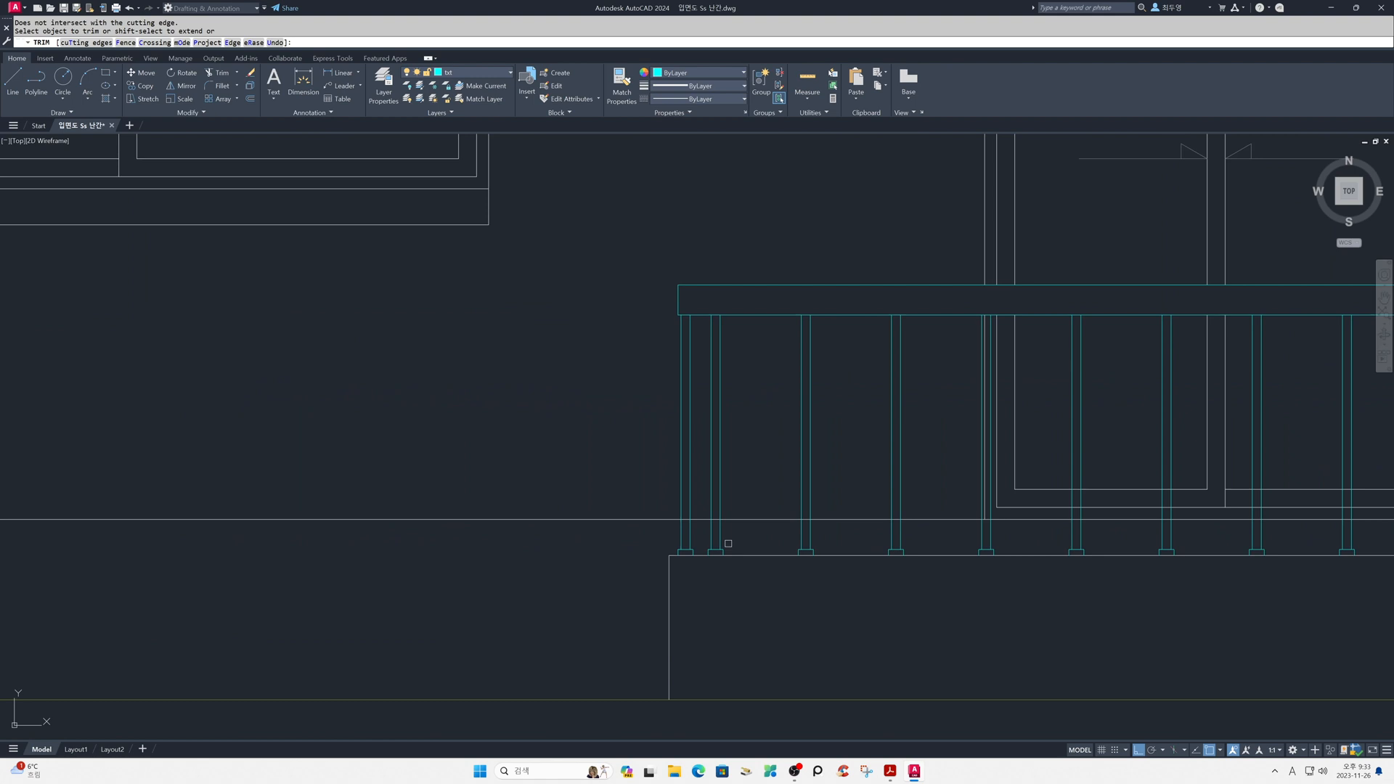
{"action": "left_click", "coordinate": [619, 483]}
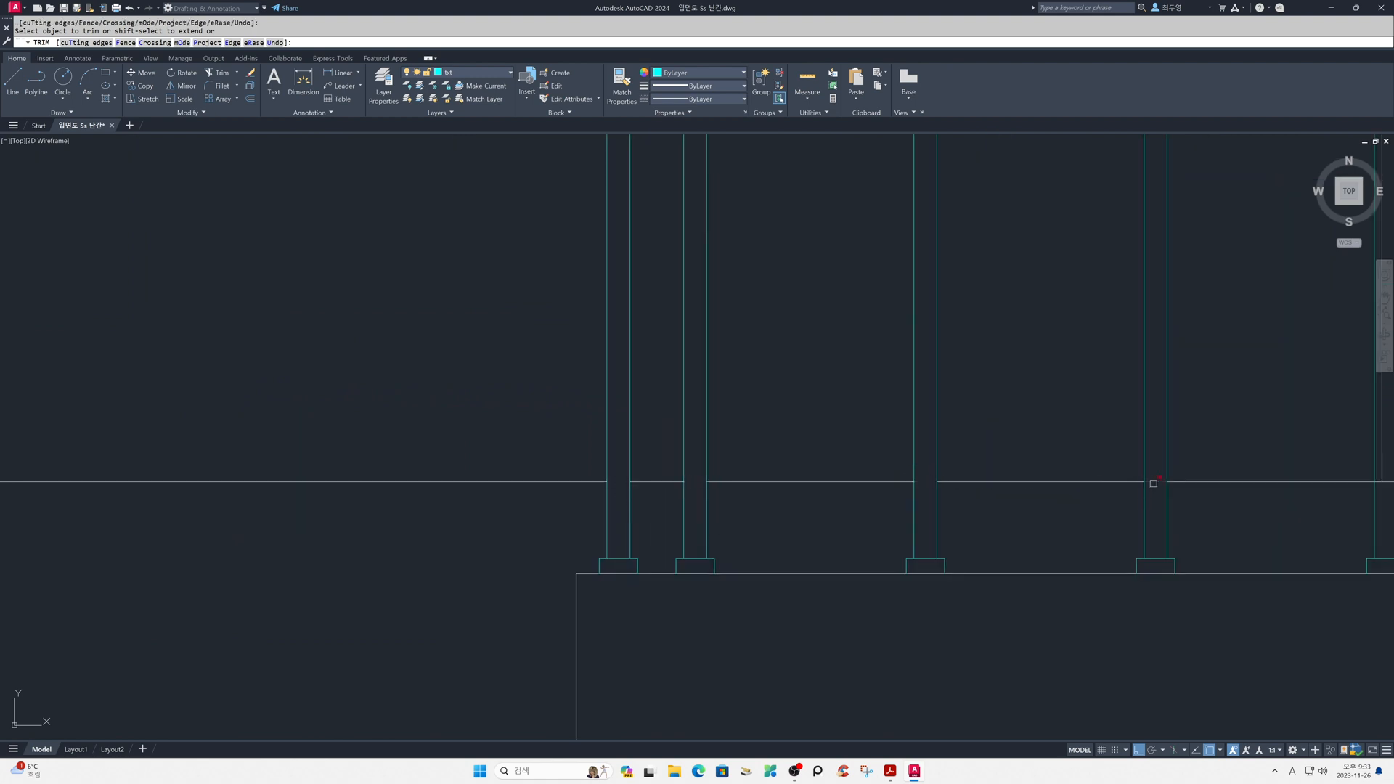
{"action": "scroll", "coordinate": [1196, 517], "scroll_direction": "down", "scroll_amount": 5}
{"action": "middle_click_drag", "start_coordinate": [1267, 530], "coordinate": [775, 507]}
{"action": "scroll", "coordinate": [784, 494], "scroll_direction": "up", "scroll_amount": 5}
{"action": "scroll", "coordinate": [681, 514], "scroll_direction": "up", "scroll_amount": 2}
{"action": "left_click", "coordinate": [656, 475]}
- Trim the wall base line and window frame lines inside the first two posts in front of the sliding window
{"action": "scroll", "coordinate": [751, 505], "scroll_direction": "down", "scroll_amount": 2}
{"action": "middle_click_drag", "start_coordinate": [1005, 534], "coordinate": [830, 550]}
{"action": "left_click", "coordinate": [781, 535]}
{"action": "left_click", "coordinate": [767, 414]}
{"action": "left_click", "coordinate": [1003, 529]}
{"action": "left_click", "coordinate": [1001, 419]}
- Trim the horizontal window and wall base lines inside the following posts up to the sliding window's middle post
{"action": "middle_click_drag", "start_coordinate": [1133, 575], "coordinate": [862, 585]}
{"action": "left_click", "coordinate": [964, 546]}
{"action": "left_click", "coordinate": [957, 434]}
{"action": "middle_click_drag", "start_coordinate": [1147, 558], "coordinate": [620, 534]}
{"action": "left_click", "coordinate": [644, 514]}
{"action": "left_click", "coordinate": [642, 411]}
{"action": "left_click", "coordinate": [871, 507]}
- Trim the horizontal window and wall base lines inside the four posts in front of the sliding window's right half
{"action": "middle_click_drag", "start_coordinate": [1008, 533], "coordinate": [778, 558]}
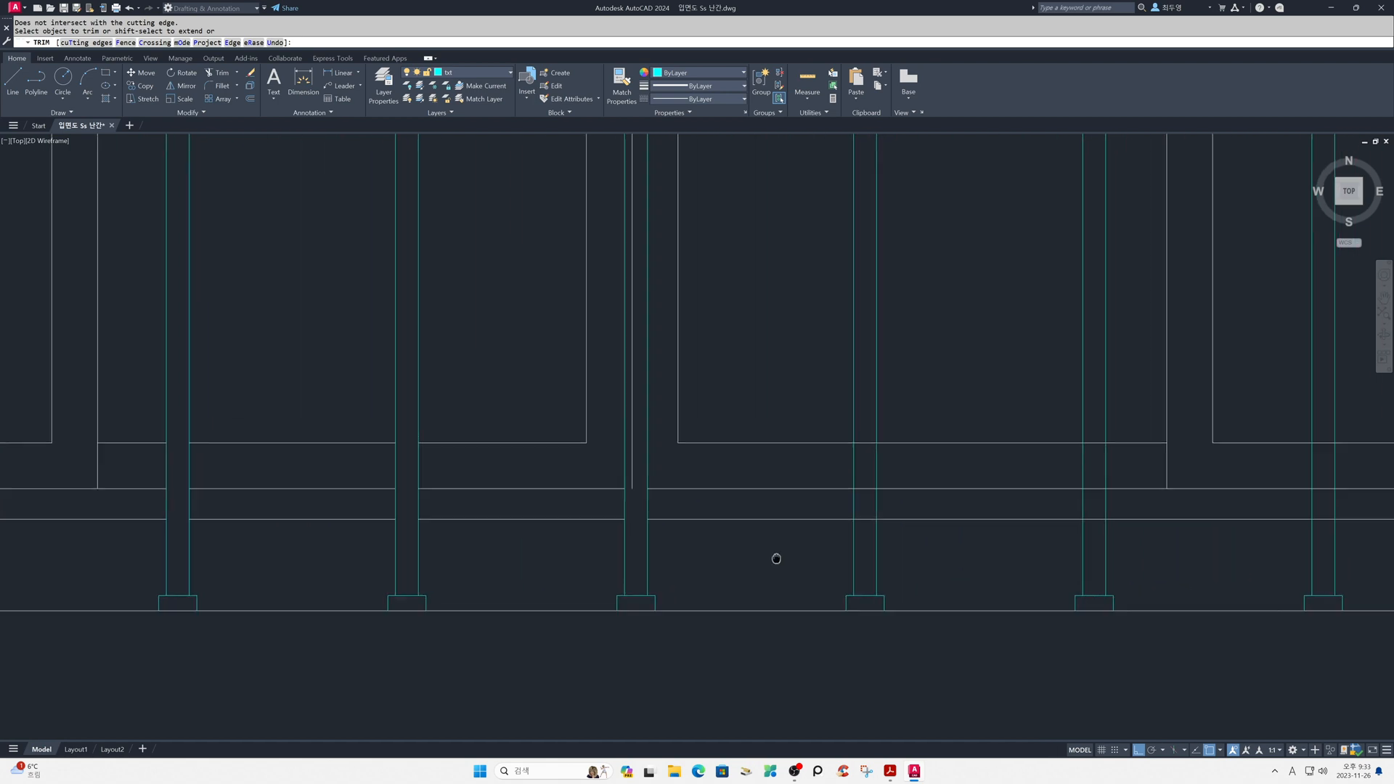
{"action": "left_click", "coordinate": [869, 541]}
{"action": "left_click", "coordinate": [870, 436]}
{"action": "mouse_move", "coordinate": [1134, 556]}
{"action": "middle_mouse_down"}
{"action": "mouse_move", "coordinate": [710, 548]}
{"action": "mouse_move", "coordinate": [606, 575]}
{"action": "middle_mouse_up"}
{"action": "left_click", "coordinate": [569, 552]}
{"action": "left_click", "coordinate": [568, 446]}
{"action": "left_click", "coordinate": [796, 558]}
{"action": "left_click", "coordinate": [795, 456]}
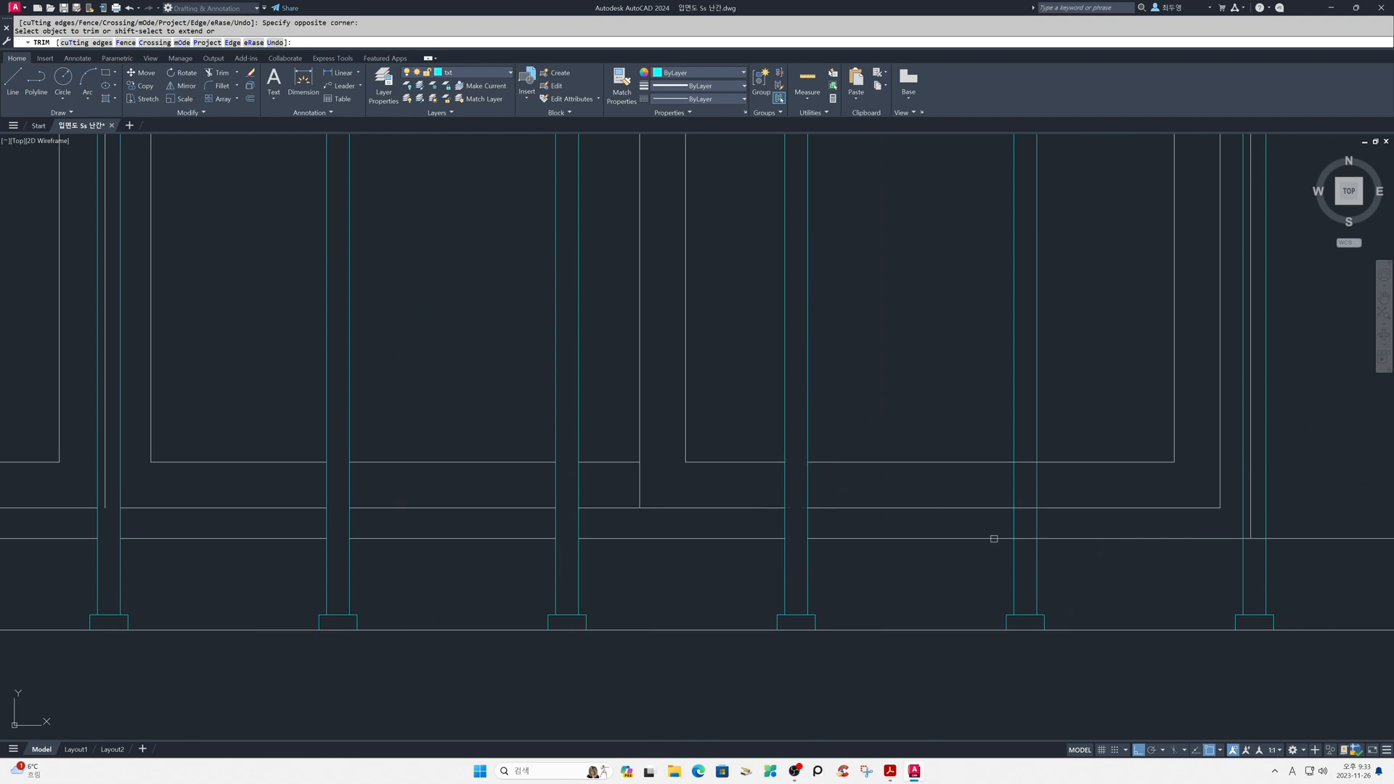
{"action": "left_click", "coordinate": [1031, 561]}
{"action": "left_click", "coordinate": [1022, 457]}
- Trim the wall base line inside the post at the sliding window's right edge and the next posts to its right
{"action": "scroll", "coordinate": [1093, 578], "scroll_direction": "up", "scroll_amount": 2}
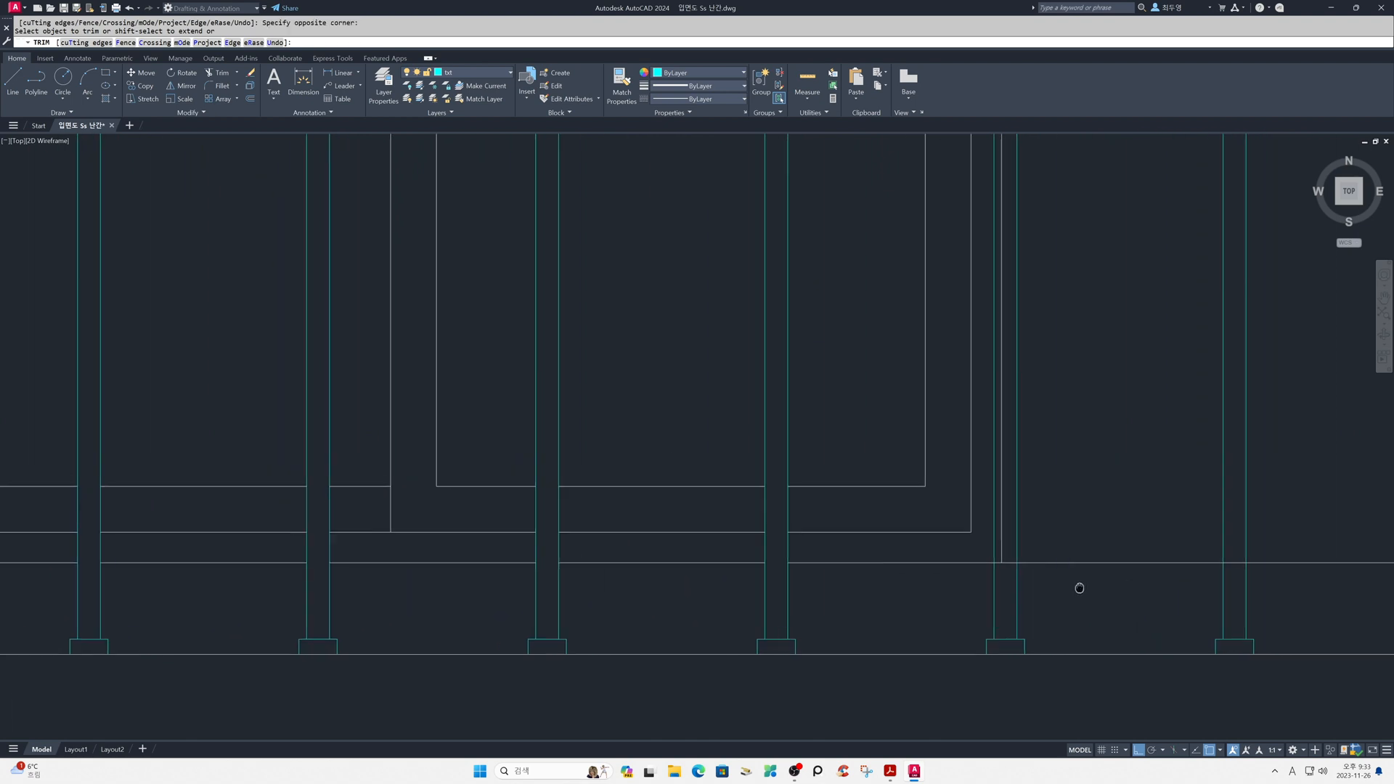
{"action": "left_click", "coordinate": [1005, 580]}
{"action": "left_click", "coordinate": [940, 510]}
{"action": "scroll", "coordinate": [1016, 571], "scroll_direction": "down", "scroll_amount": 3}
{"action": "scroll", "coordinate": [965, 578], "scroll_direction": "up", "scroll_amount": 3}
{"action": "mouse_move", "coordinate": [809, 563]}
{"action": "middle_mouse_down"}
{"action": "mouse_move", "coordinate": [694, 561]}
{"action": "mouse_move", "coordinate": [732, 564]}
{"action": "middle_mouse_up"}
{"action": "scroll", "coordinate": [547, 569], "scroll_direction": "up", "scroll_amount": 2}
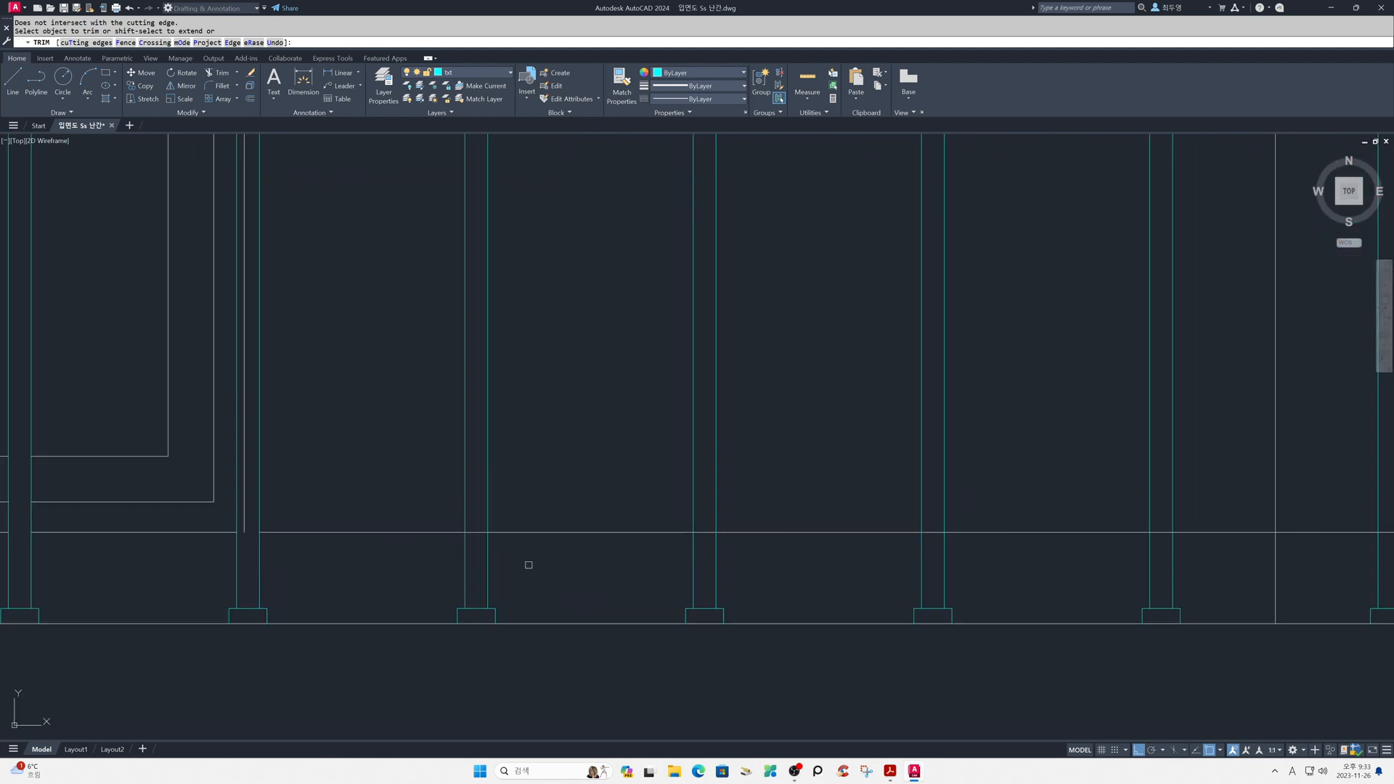
{"action": "left_click", "coordinate": [475, 532]}
{"action": "left_click", "coordinate": [926, 532]}
- Trim the wall base line inside the remaining posts between the sliding window and the entrance door
{"action": "scroll", "coordinate": [1161, 551], "scroll_direction": "down", "scroll_amount": 2}
{"action": "middle_click_drag", "start_coordinate": [1284, 564], "coordinate": [515, 541]}
{"action": "scroll", "coordinate": [1204, 564], "scroll_direction": "down", "scroll_amount": 2}
{"action": "left_click", "coordinate": [530, 528]}
{"action": "left_click", "coordinate": [666, 552]}
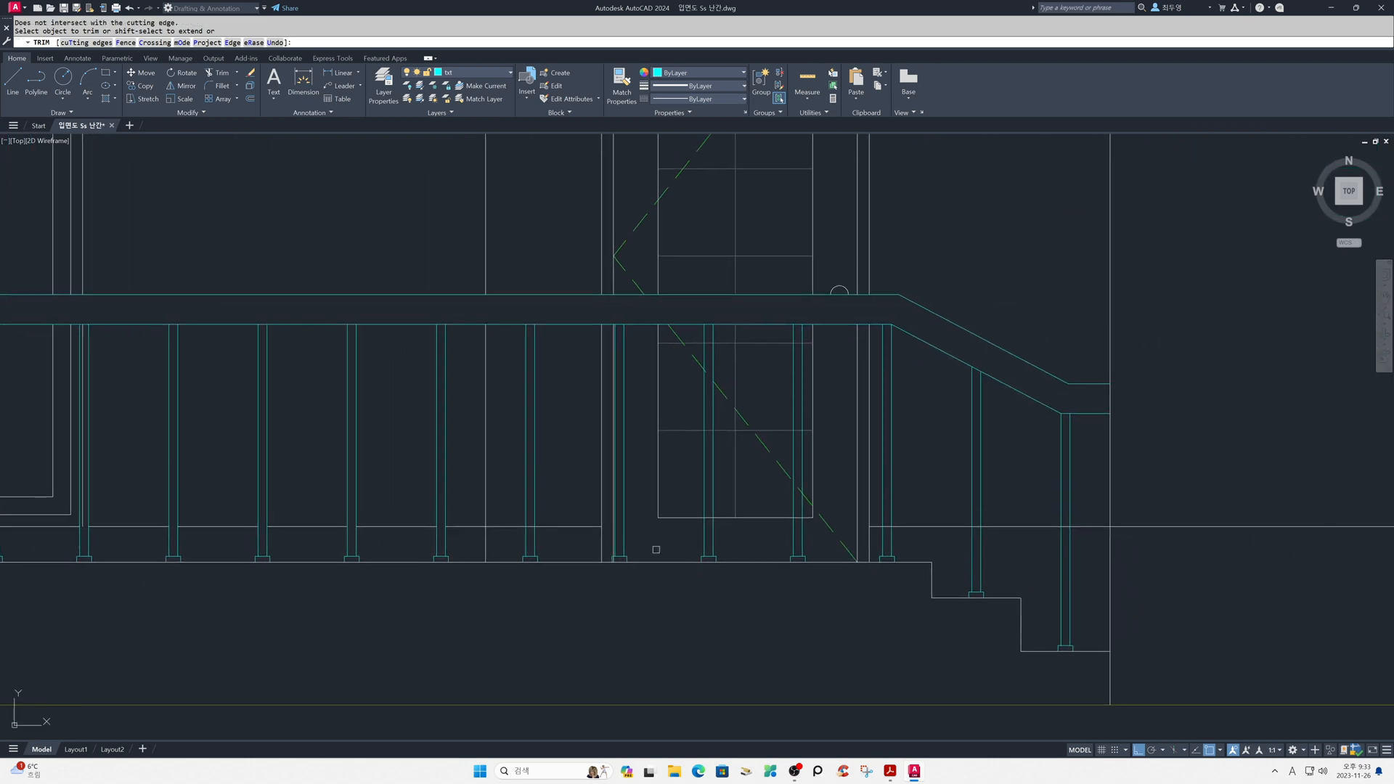
{"action": "scroll", "coordinate": [655, 552], "scroll_direction": "up", "scroll_amount": 2}
{"action": "left_click", "coordinate": [452, 516]}
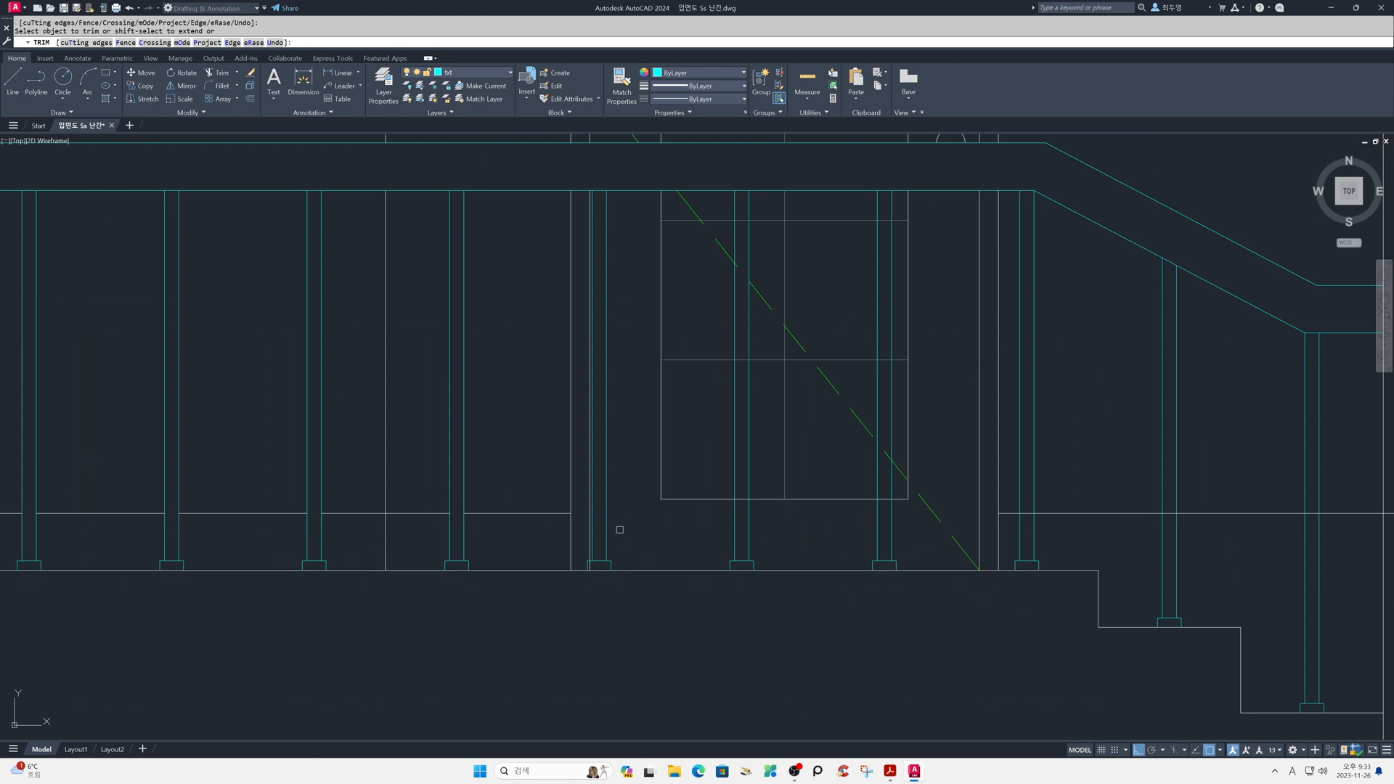
- Trim the door's glazing, panel and swing lines inside the posts in front of the entrance door
{"action": "left_click", "coordinate": [635, 549]}
{"action": "scroll", "coordinate": [591, 574], "scroll_direction": "up", "scroll_amount": 3}
{"action": "scroll", "coordinate": [630, 551], "scroll_direction": "down", "scroll_amount": 3}
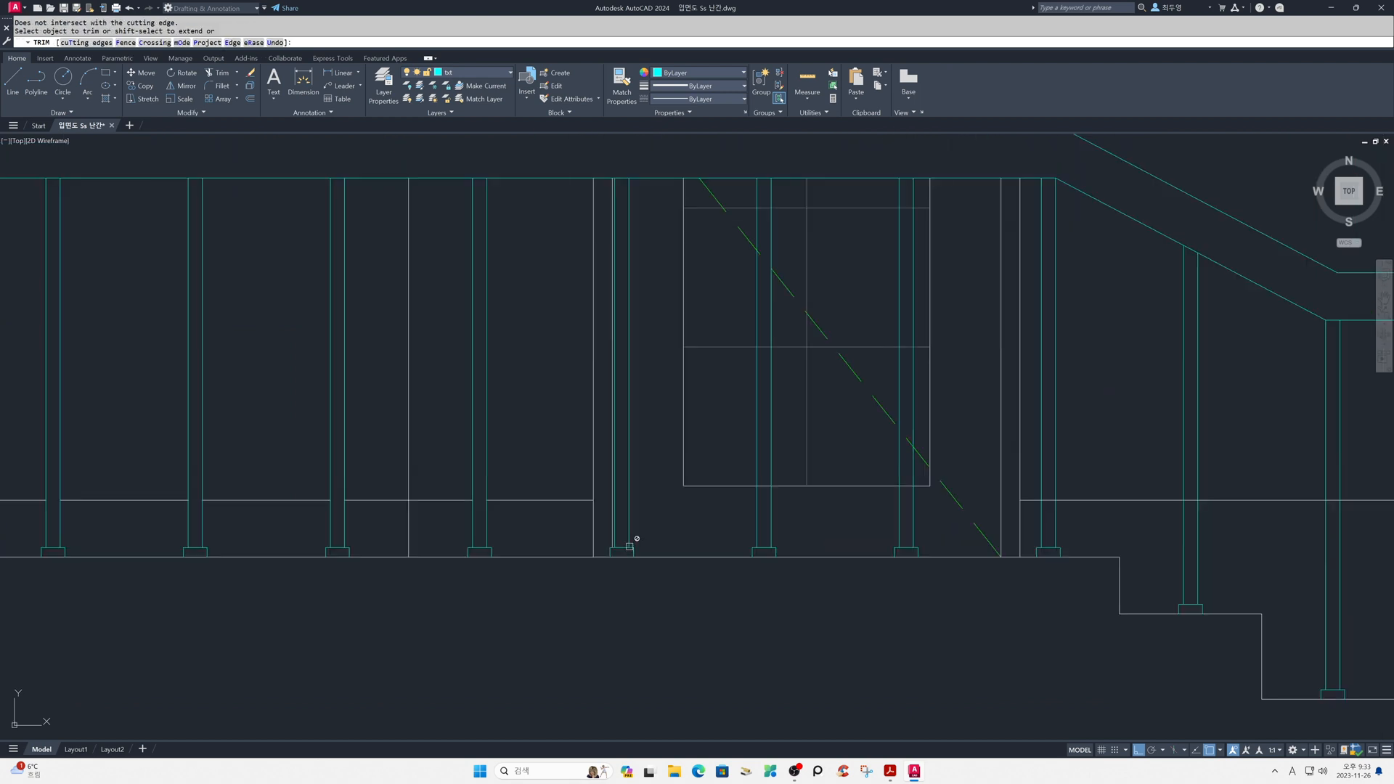
{"action": "left_click", "coordinate": [766, 499]}
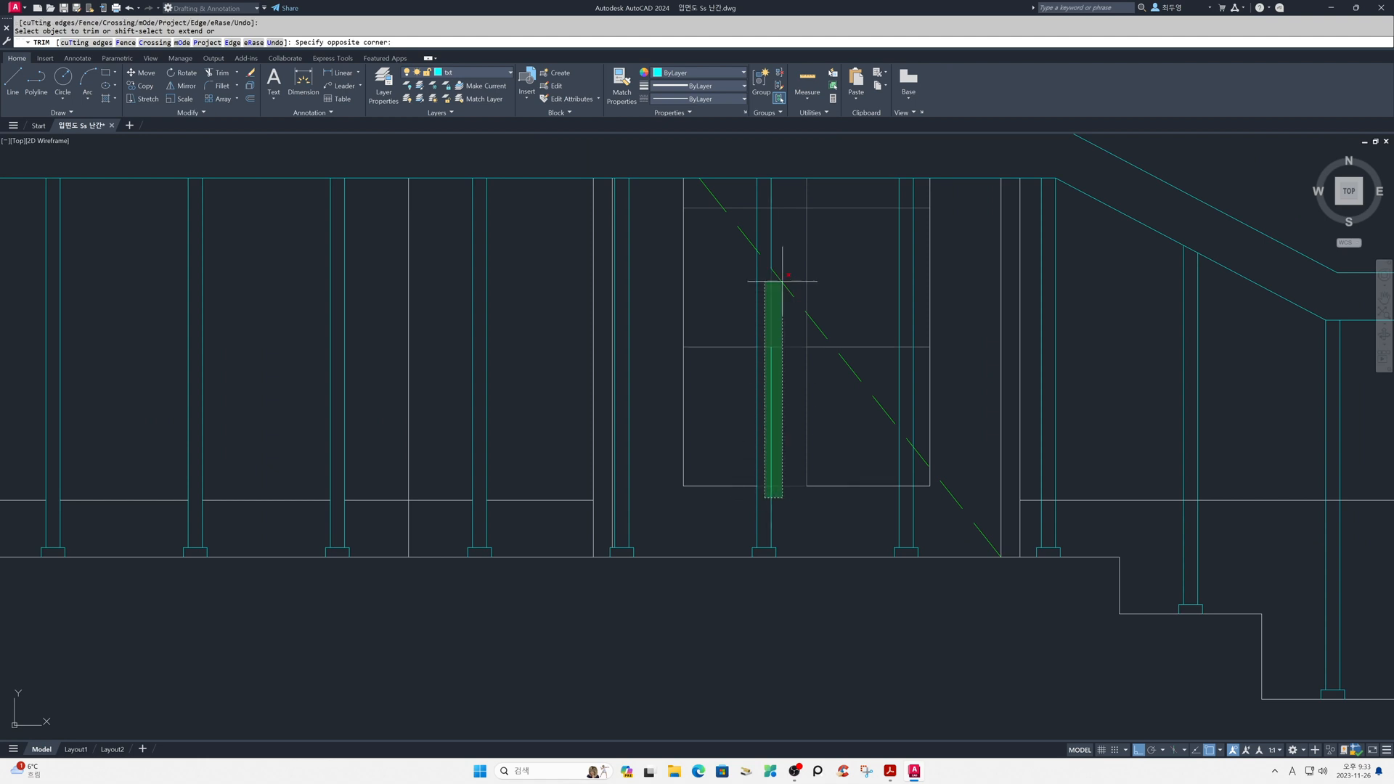
{"action": "left_click", "coordinate": [762, 197]}
{"action": "left_click", "coordinate": [909, 505]}
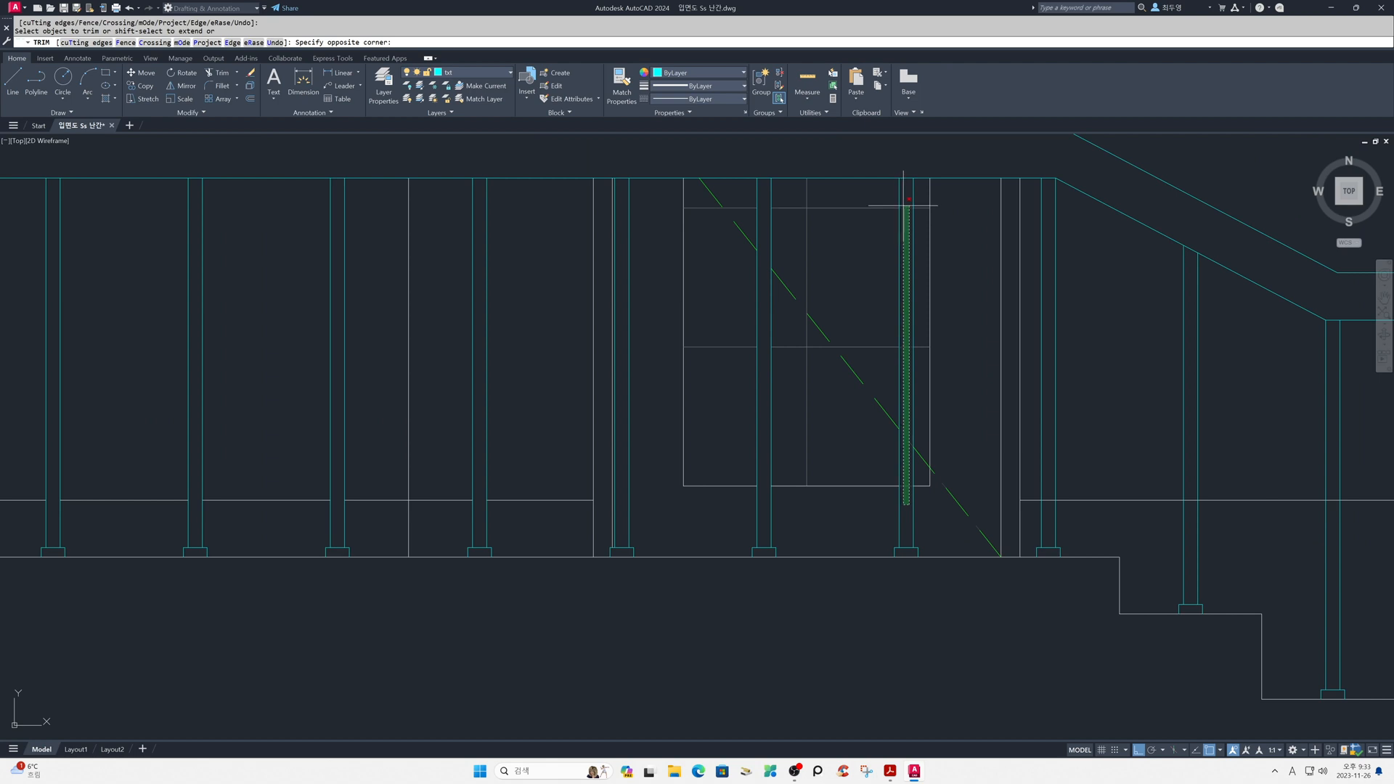
{"action": "left_click", "coordinate": [904, 205]}
- Trim the wall base line inside the posts at the stair end and finish trimming
{"action": "scroll", "coordinate": [1125, 548], "scroll_direction": "down", "scroll_amount": 2}
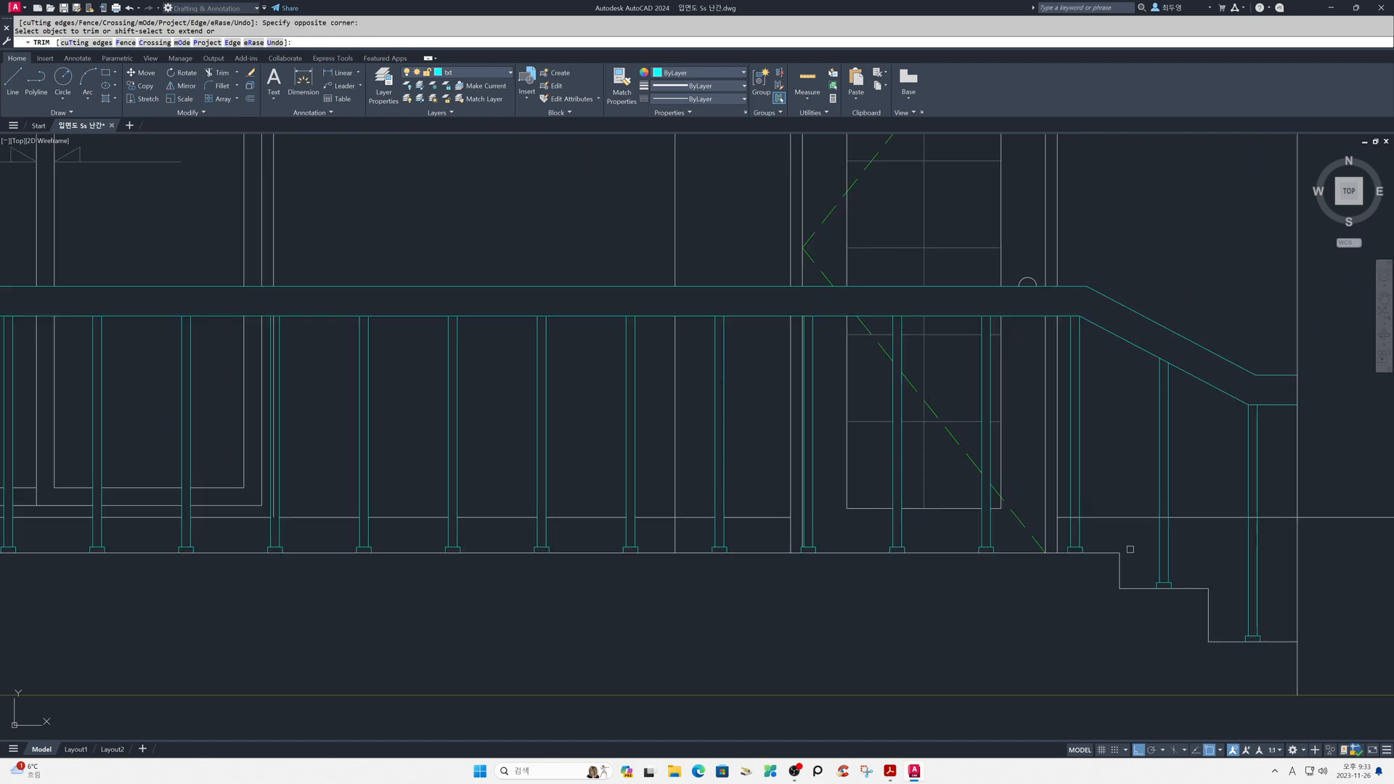
{"action": "mouse_move", "coordinate": [1133, 546]}
{"action": "middle_mouse_down"}
{"action": "mouse_move", "coordinate": [753, 534]}
{"action": "mouse_move", "coordinate": [669, 514]}
{"action": "middle_mouse_up"}
{"action": "scroll", "coordinate": [669, 515], "scroll_direction": "up", "scroll_amount": 2}
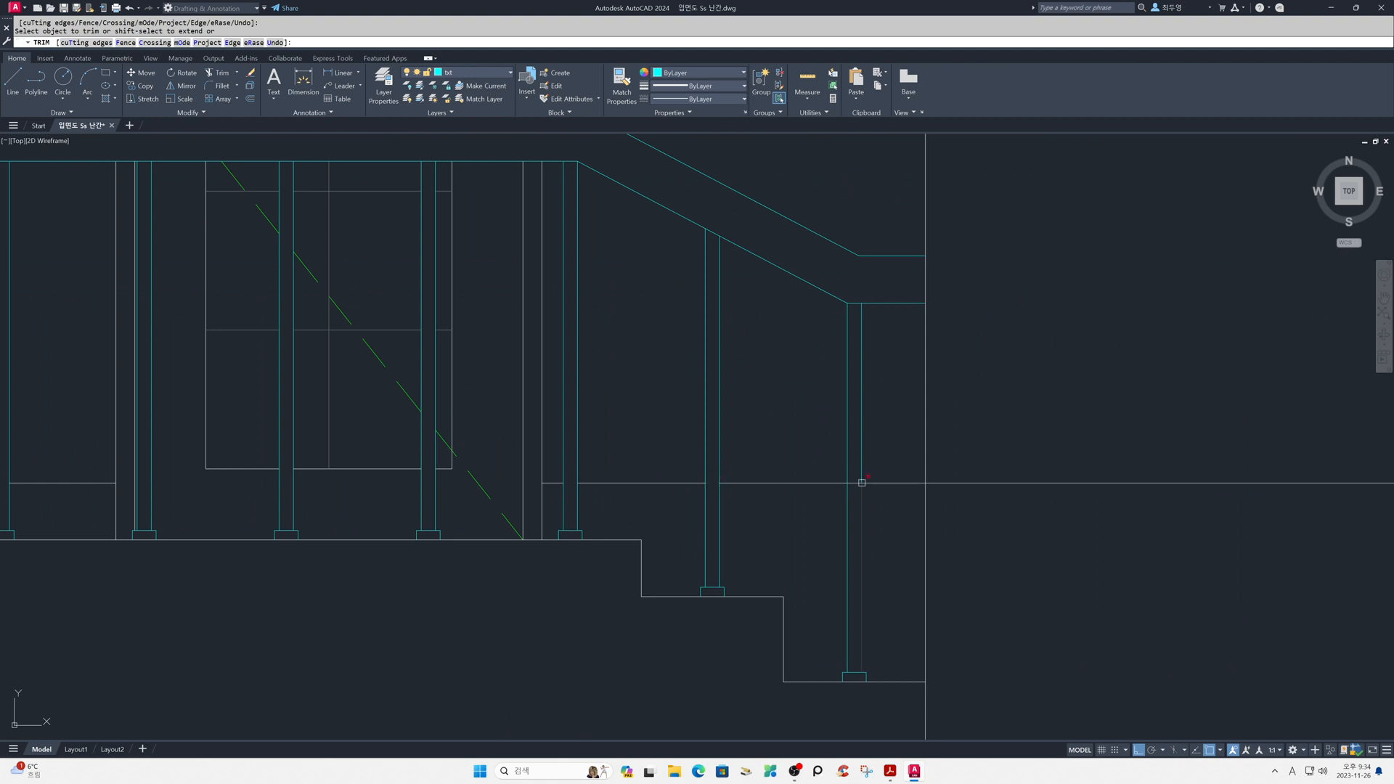
{"action": "key", "text": "Return"}
- Erase the leftover window frame segments inside the posts at the sliding window's left edge and middle
{"action": "scroll", "coordinate": [817, 520], "scroll_direction": "down", "scroll_amount": 4}
{"action": "middle_click_drag", "start_coordinate": [673, 518], "coordinate": [1079, 524]}
{"action": "scroll", "coordinate": [904, 514], "scroll_direction": "down", "scroll_amount": 2}
{"action": "middle_click_drag", "start_coordinate": [904, 513], "coordinate": [944, 499]}
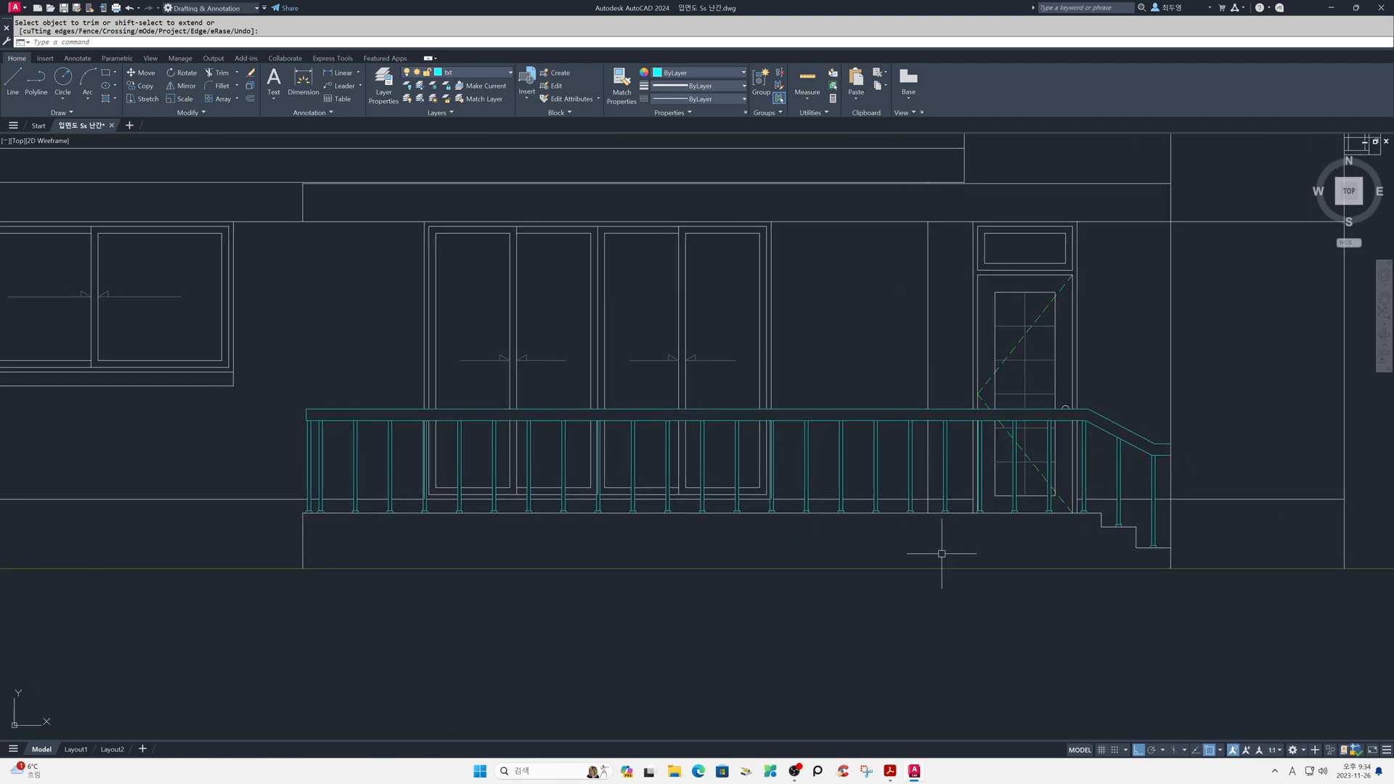
{"action": "middle_click_drag", "start_coordinate": [440, 494], "coordinate": [564, 474]}
{"action": "scroll", "coordinate": [564, 474], "scroll_direction": "up", "scroll_amount": 4}
{"action": "scroll", "coordinate": [563, 473], "scroll_direction": "up", "scroll_amount": 2}
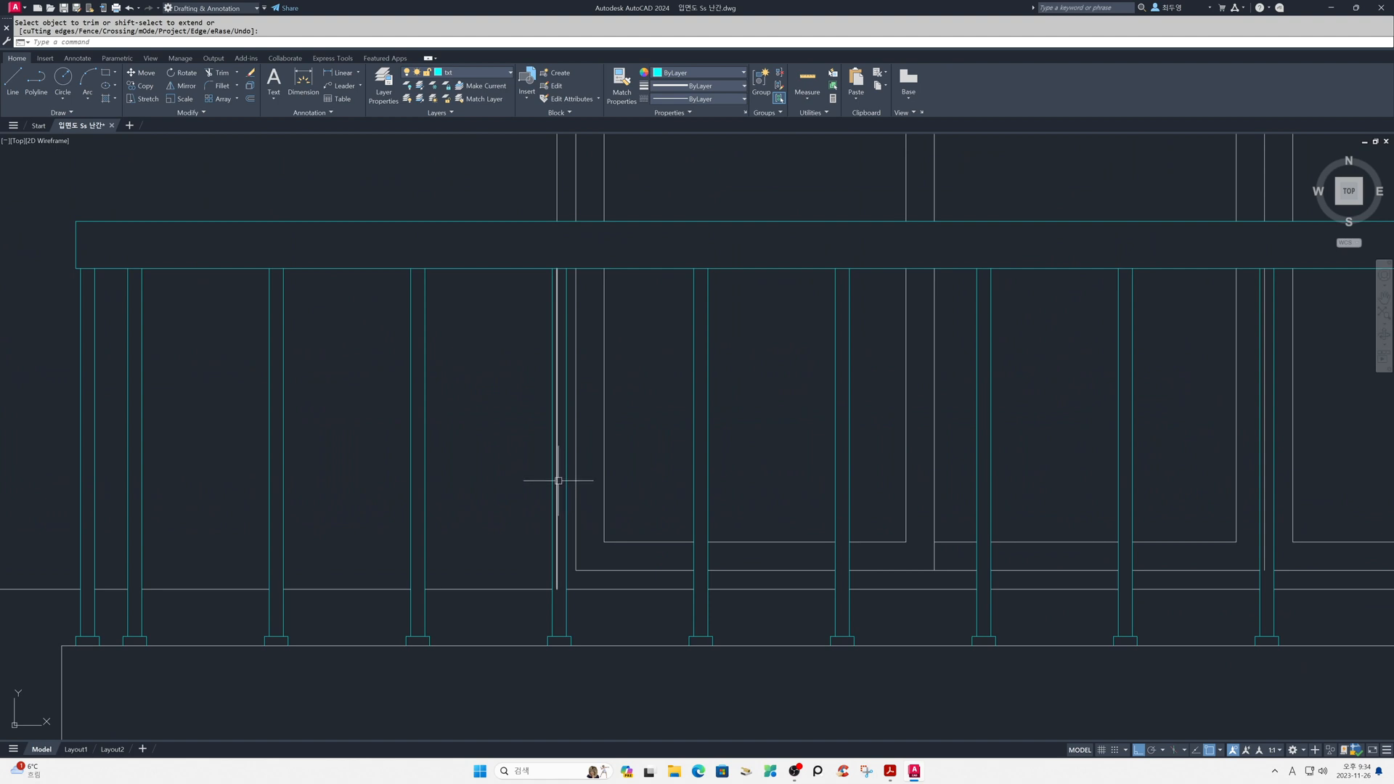
{"action": "key", "text": "Return"}
{"action": "left_click", "coordinate": [557, 481]}
{"action": "key", "text": "Delete"}
{"action": "middle_click_drag", "start_coordinate": [999, 511], "coordinate": [382, 520]}
{"action": "left_click", "coordinate": [647, 556]}
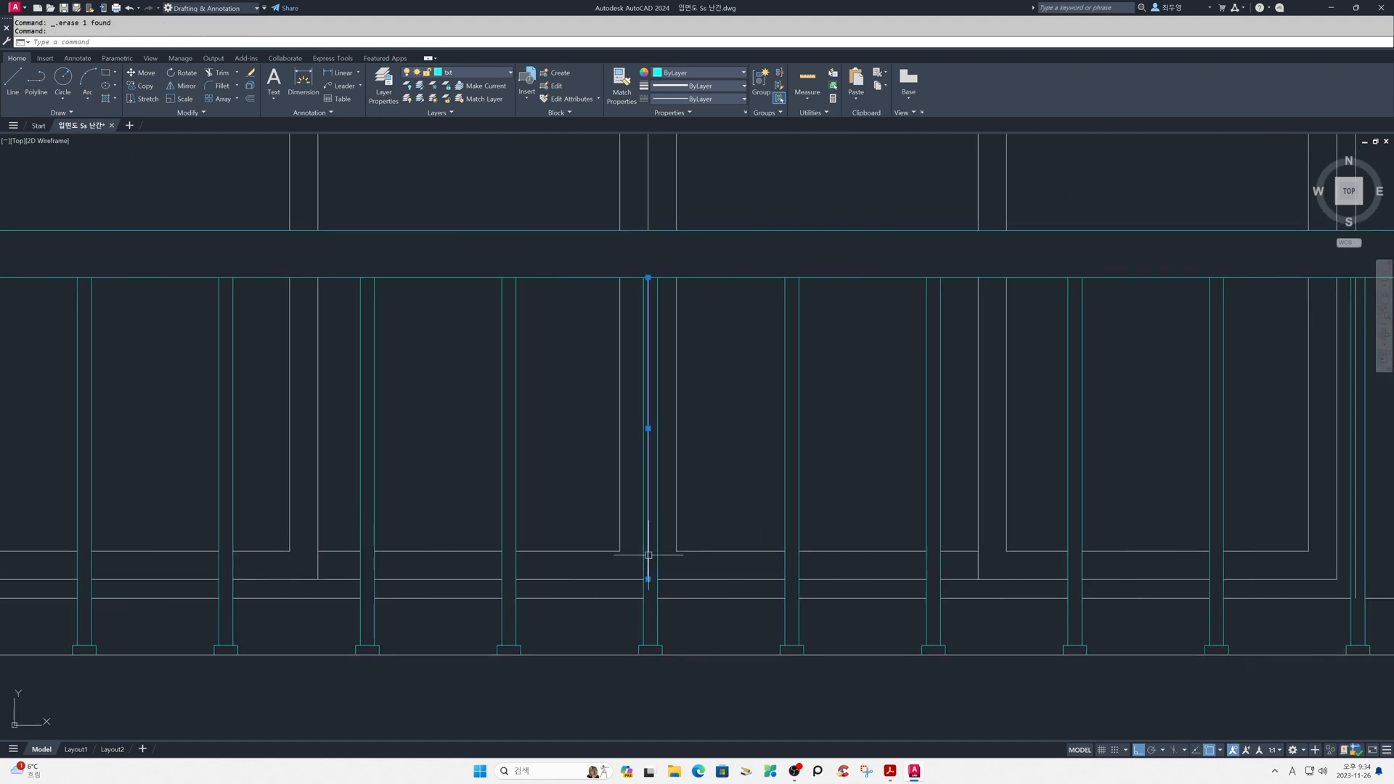
{"action": "key", "text": "Delete"}
- Erase the leftover window frame segment inside the post at the sliding window's right edge
{"action": "scroll", "coordinate": [798, 561], "scroll_direction": "down", "scroll_amount": 4}
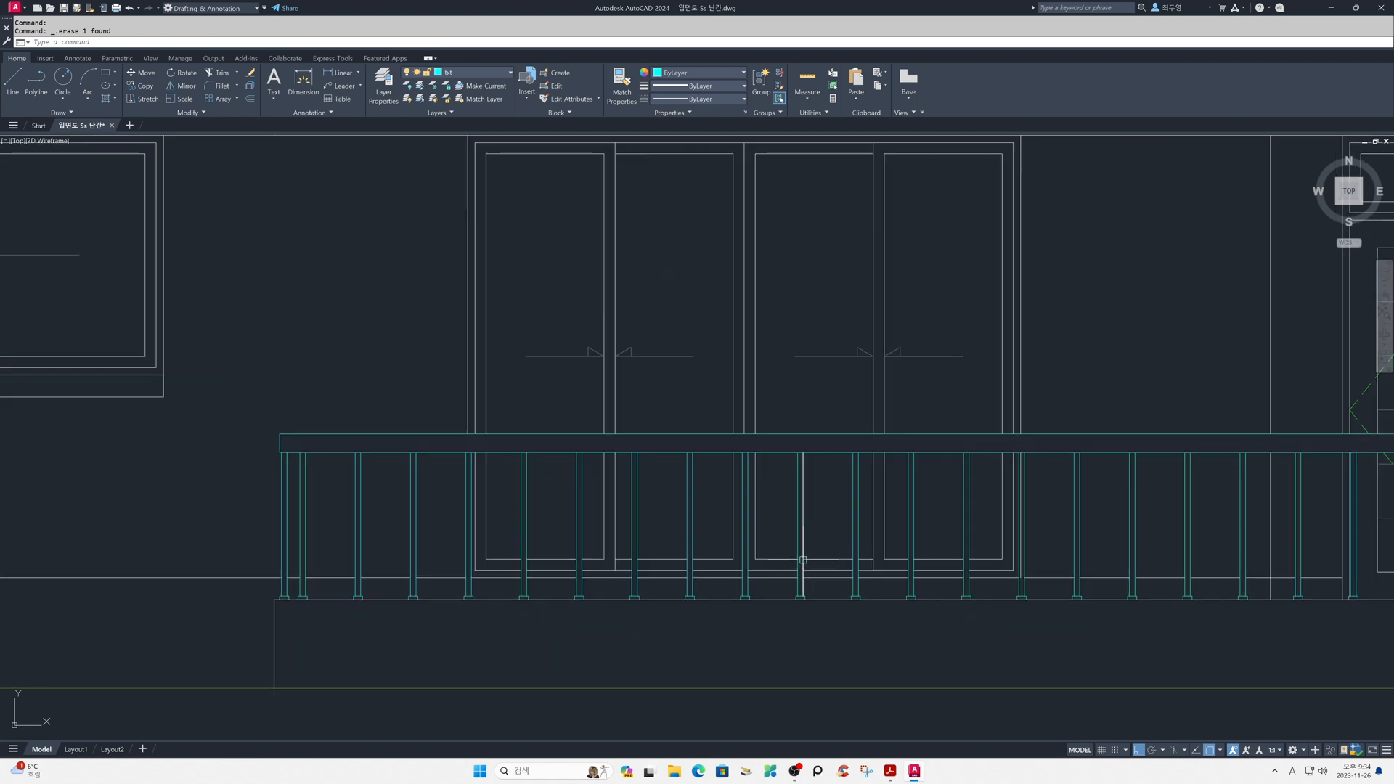
{"action": "middle_click_drag", "start_coordinate": [1044, 578], "coordinate": [666, 557]}
{"action": "scroll", "coordinate": [665, 558], "scroll_direction": "up", "scroll_amount": 4}
{"action": "left_click", "coordinate": [607, 569]}
{"action": "key", "text": "Delete"}
{"action": "scroll", "coordinate": [672, 607], "scroll_direction": "down", "scroll_amount": 3}
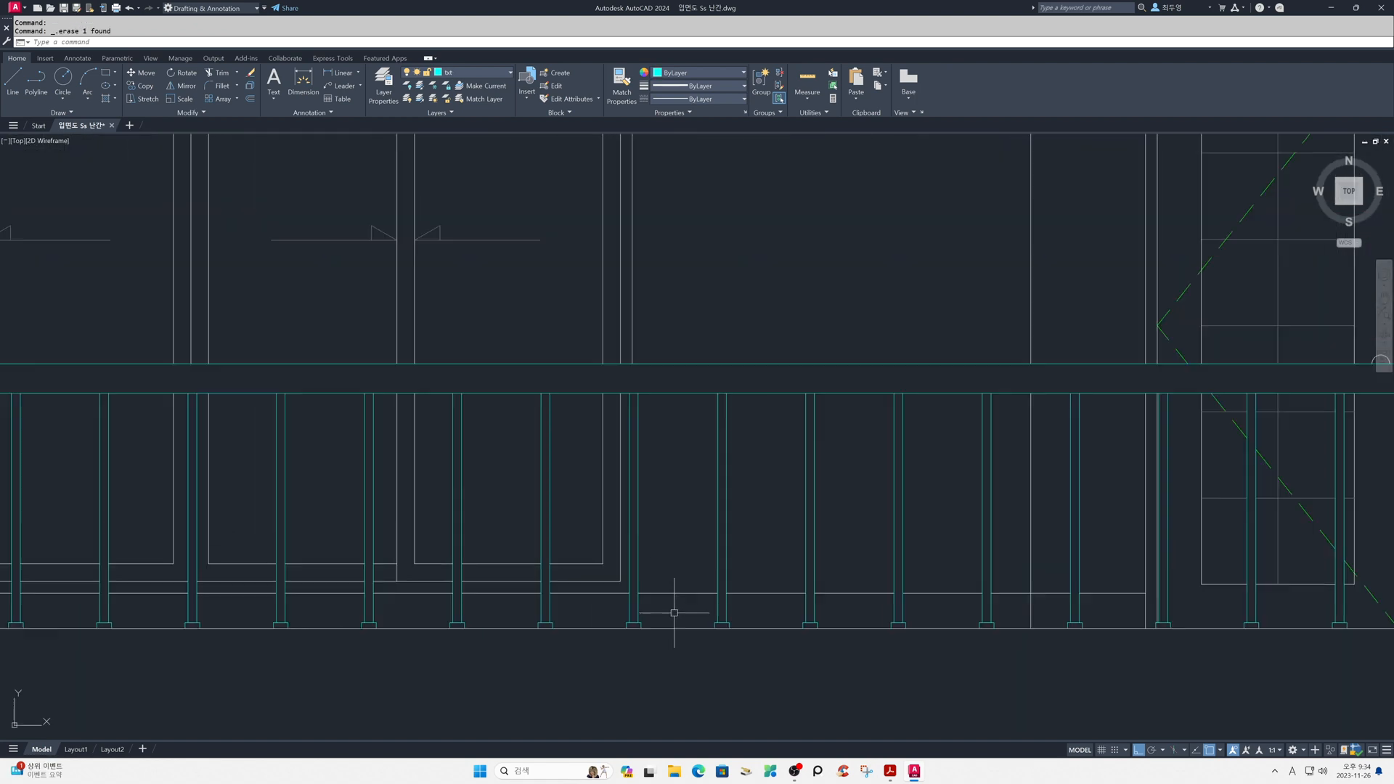
{"action": "middle_click_drag", "start_coordinate": [1025, 638], "coordinate": [988, 539]}
{"action": "scroll", "coordinate": [984, 618], "scroll_direction": "down", "scroll_amount": 2}
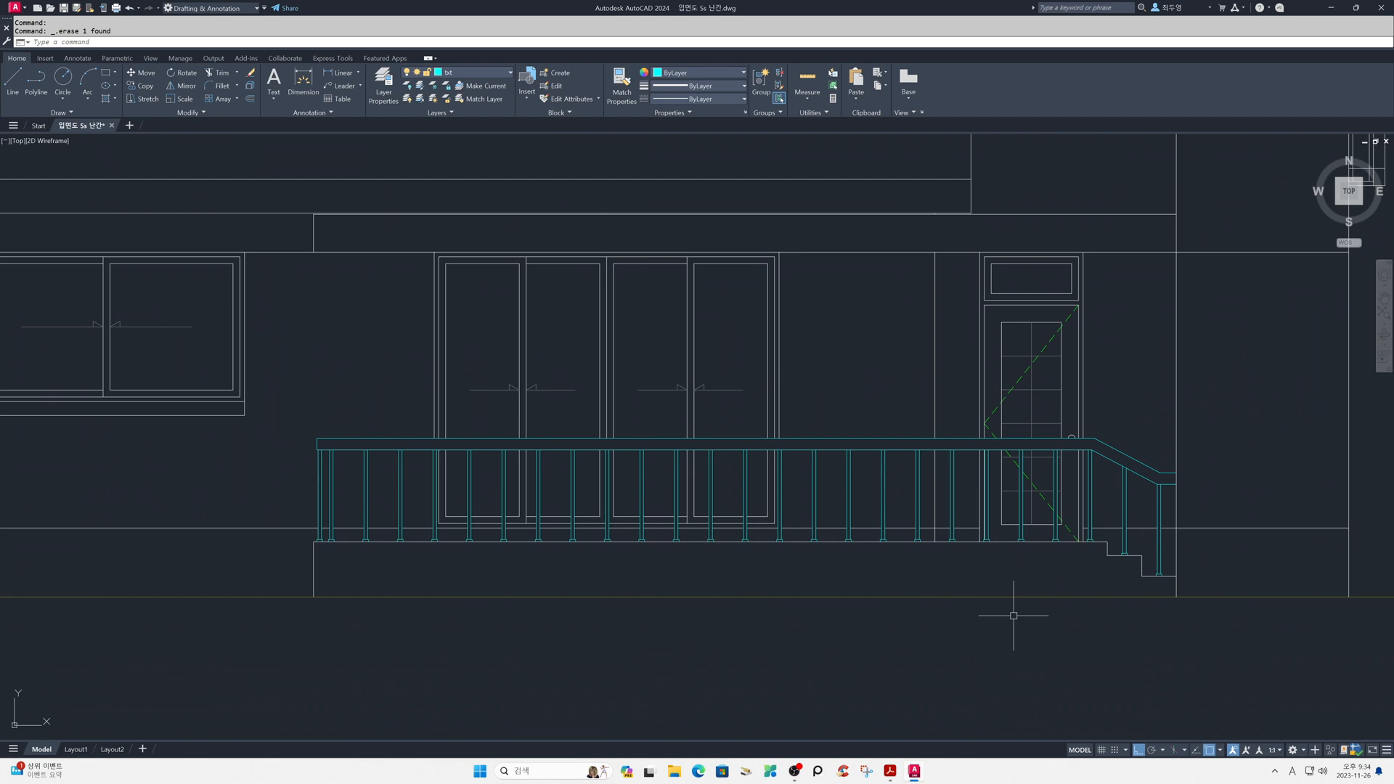
- Freeze the hat and fin2 layers
{"action": "left_click", "coordinate": [491, 72]}
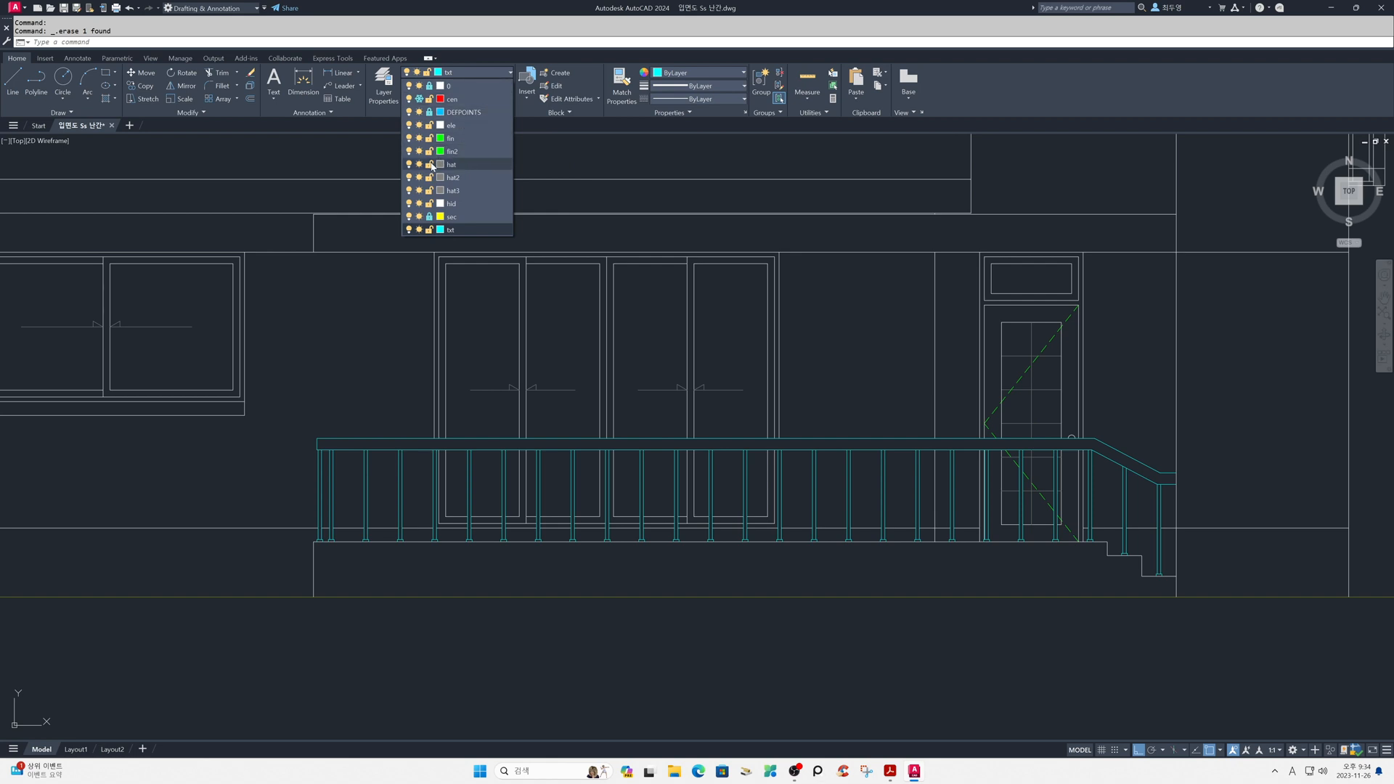
{"action": "left_click", "coordinate": [419, 165]}
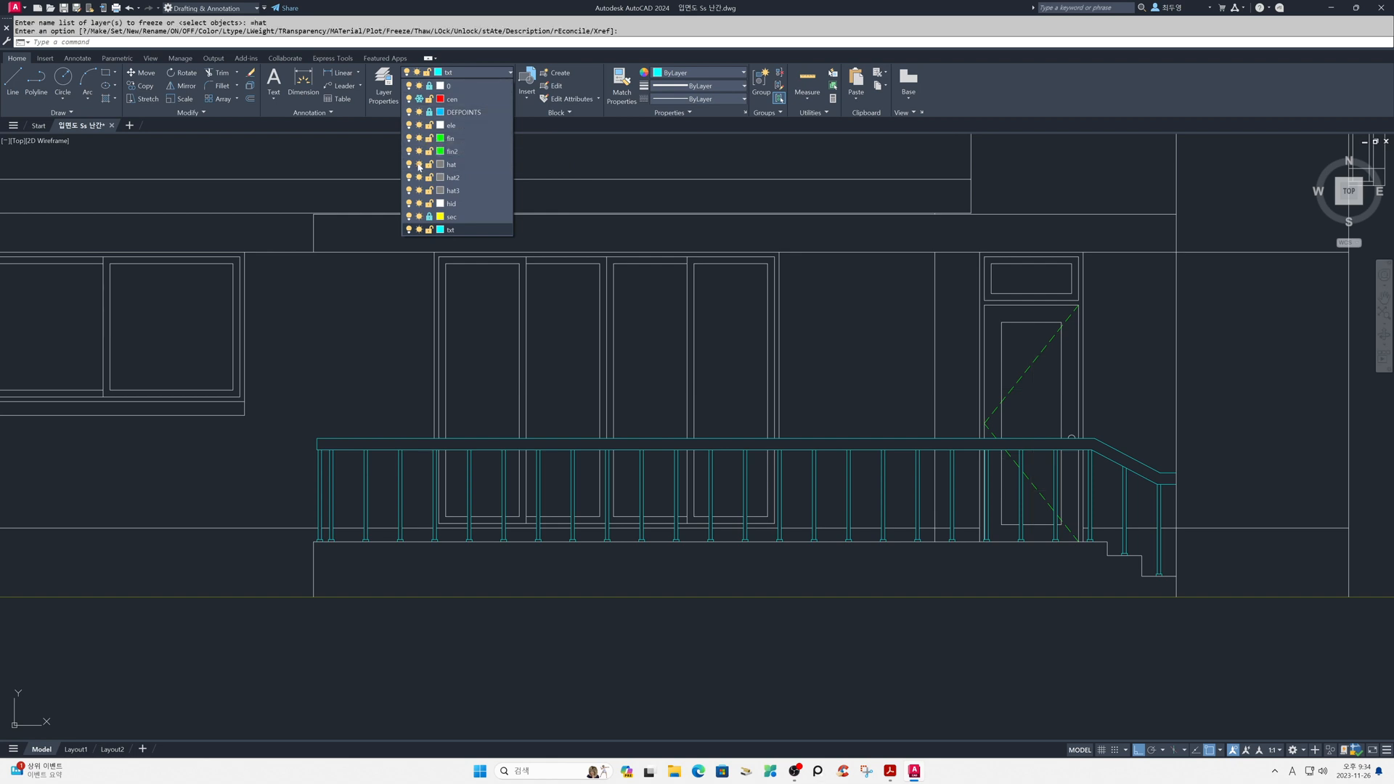
{"action": "left_click", "coordinate": [420, 152]}
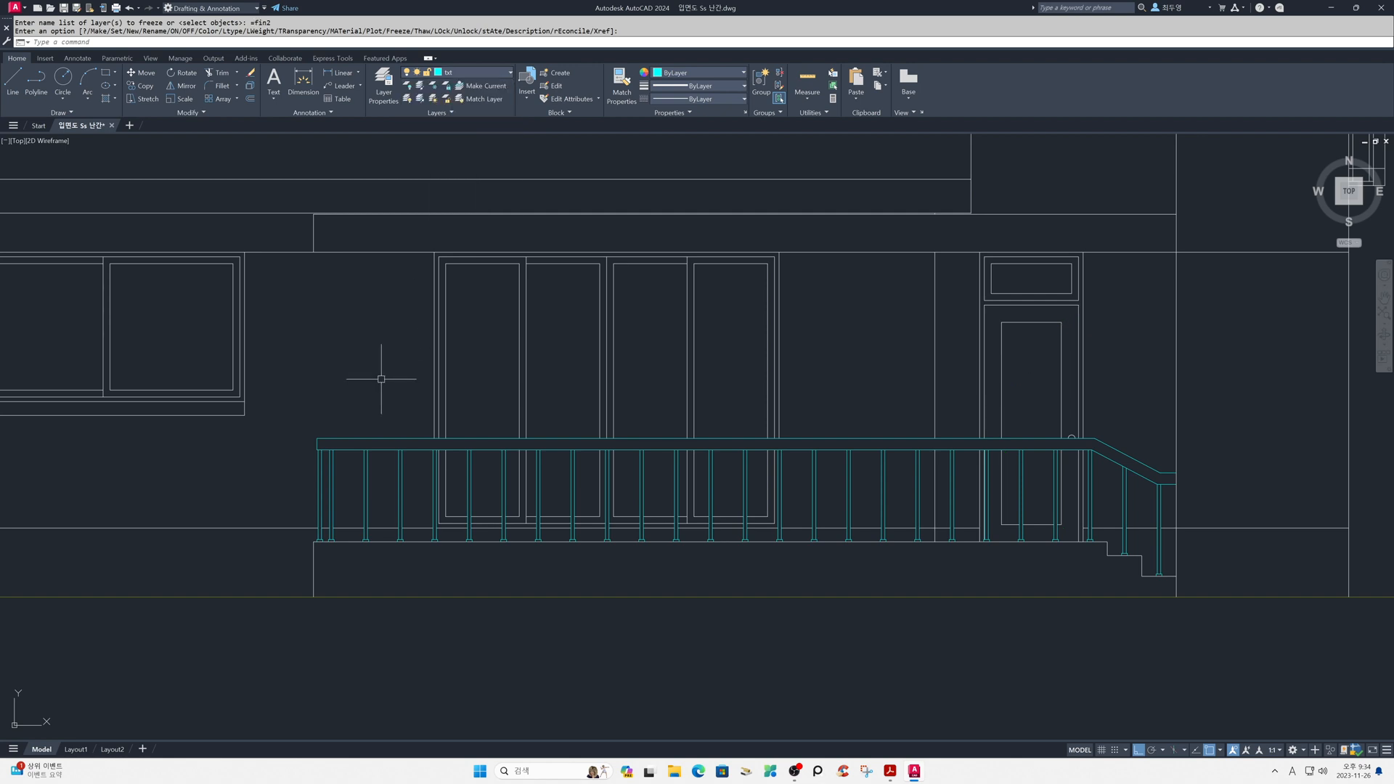
- Select the whole railing with its handrail and posts, assign it to the ele layer and clear the selection
{"action": "left_click", "coordinate": [297, 423]}
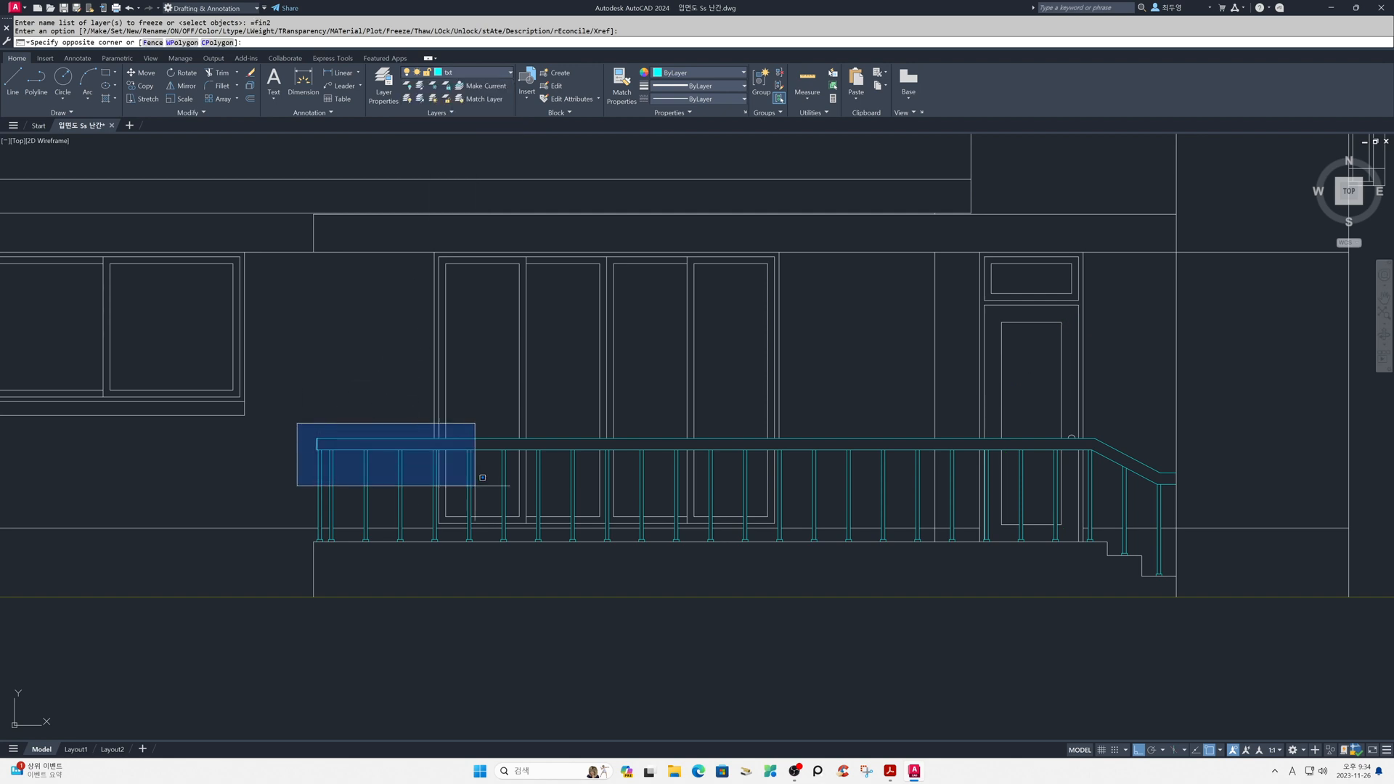
{"action": "left_click", "coordinate": [1202, 589]}
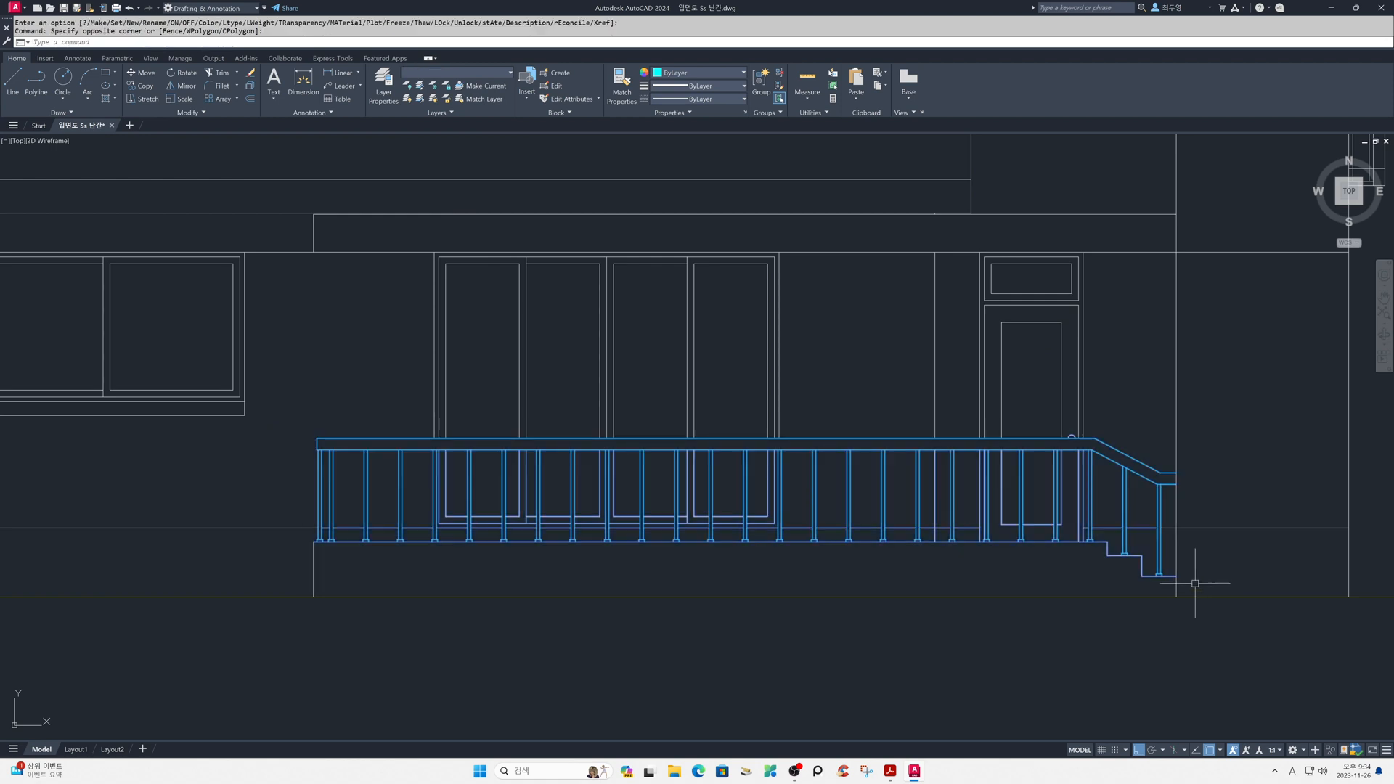
{"action": "left_click", "coordinate": [494, 74]}
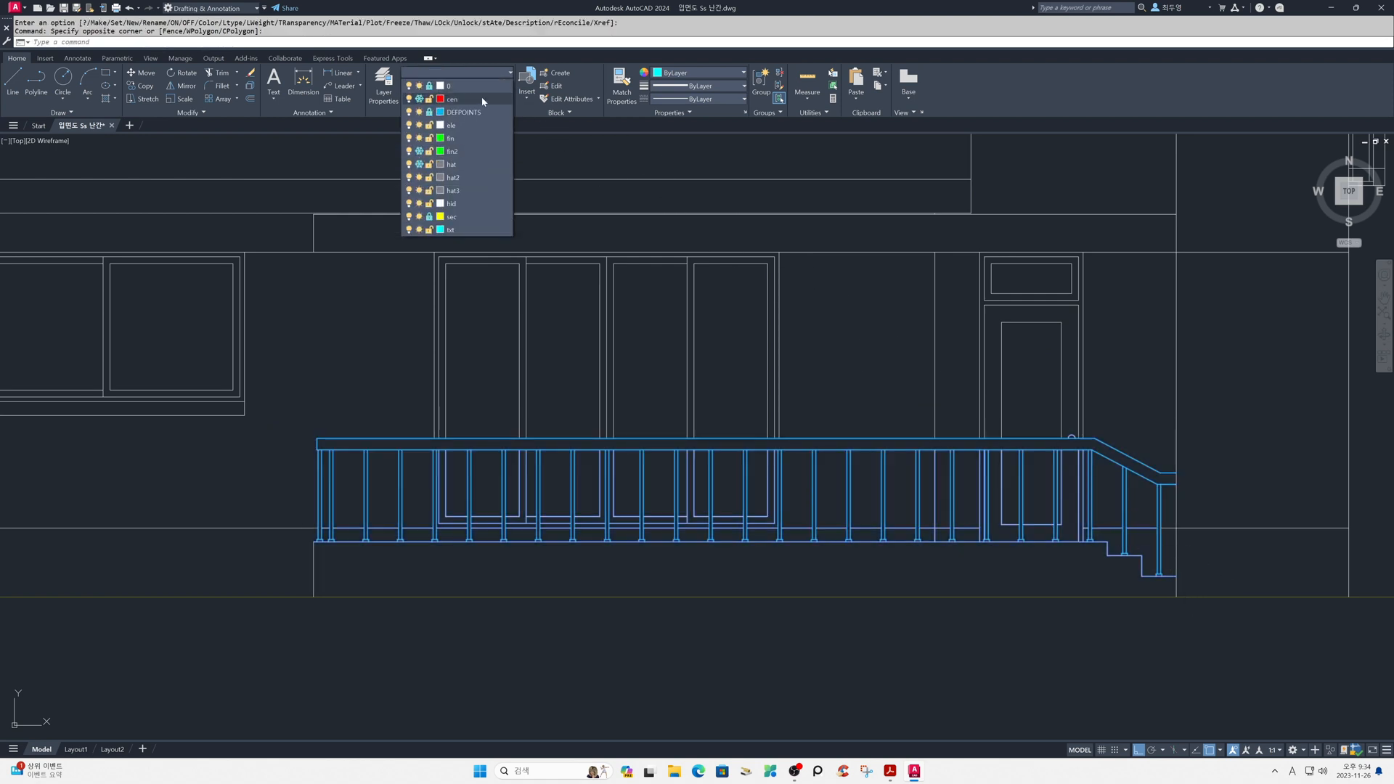
{"action": "left_click", "coordinate": [477, 127]}
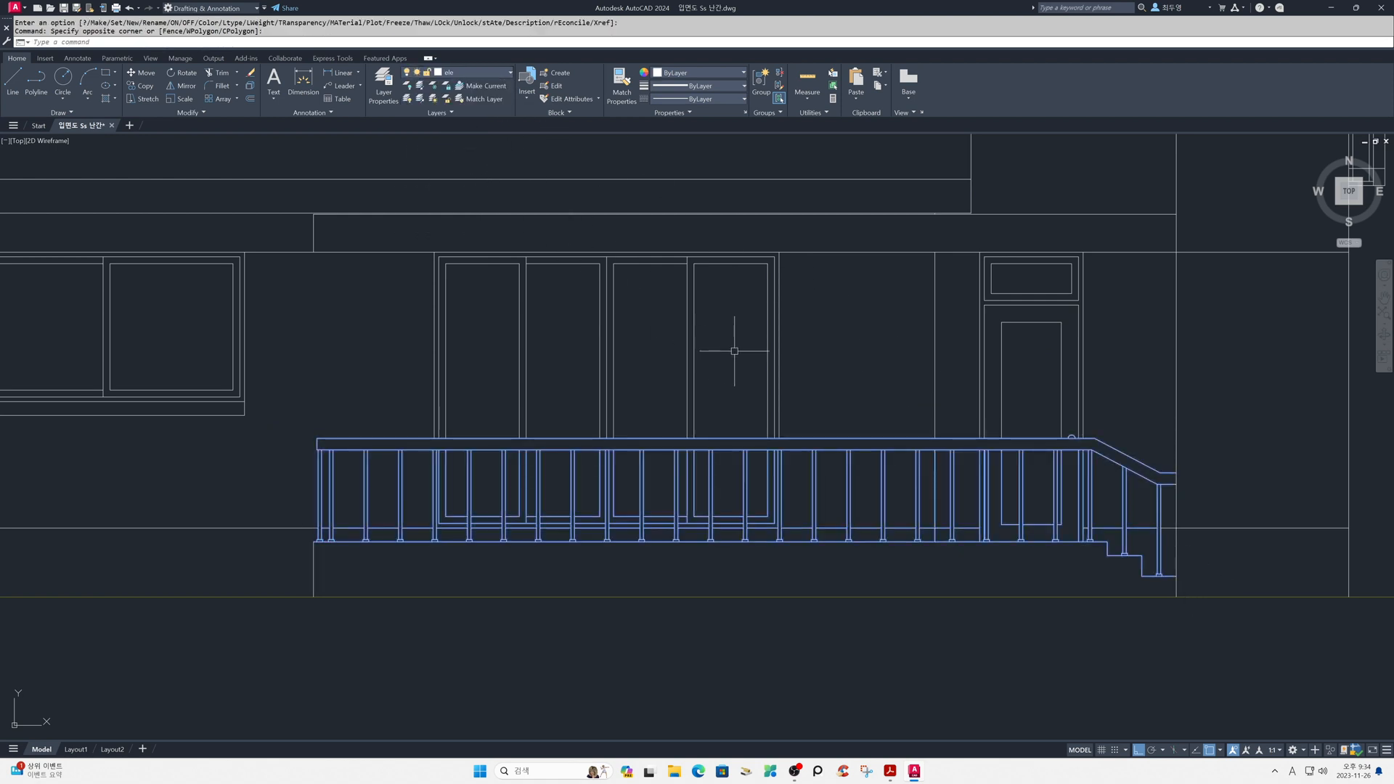
{"action": "key", "text": "Escape"}
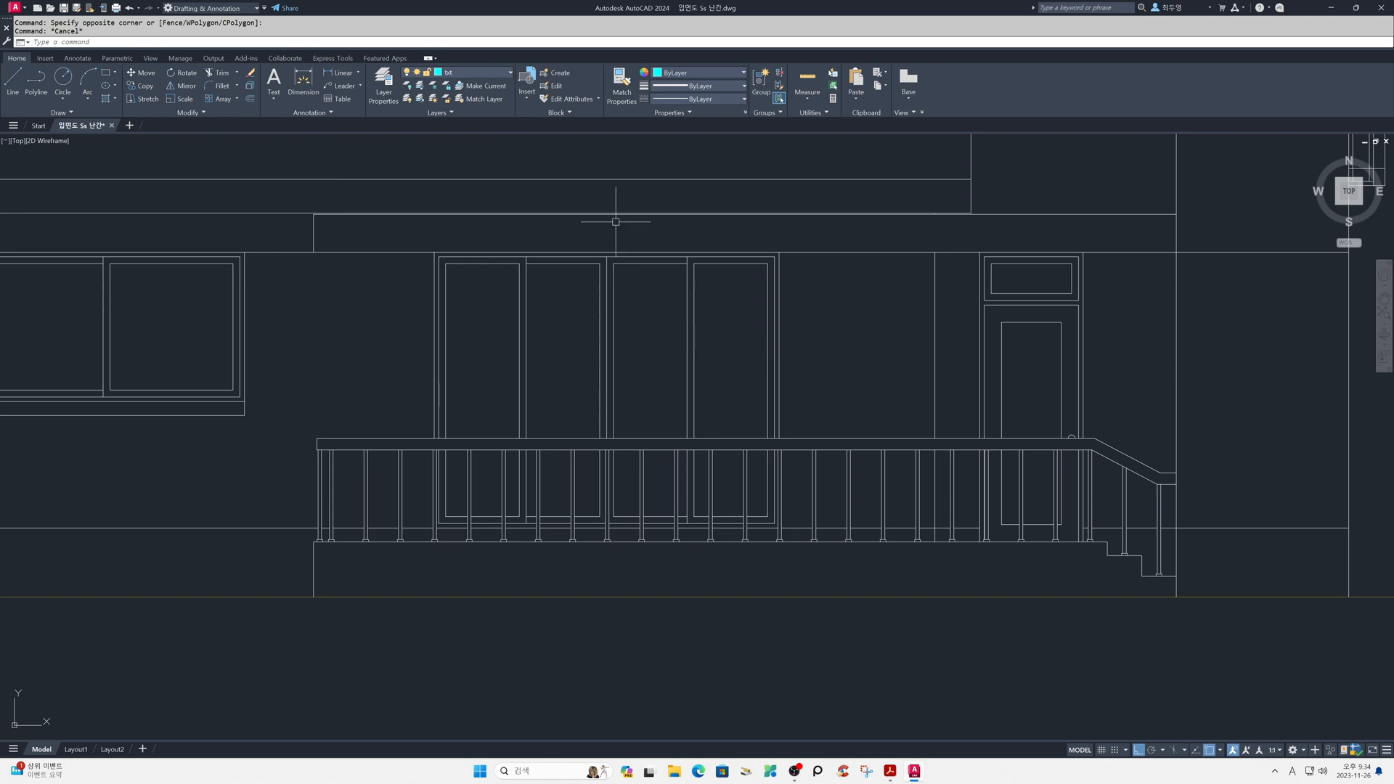
- Thaw the cen, fin2 and hat layers
{"action": "left_click", "coordinate": [486, 75]}
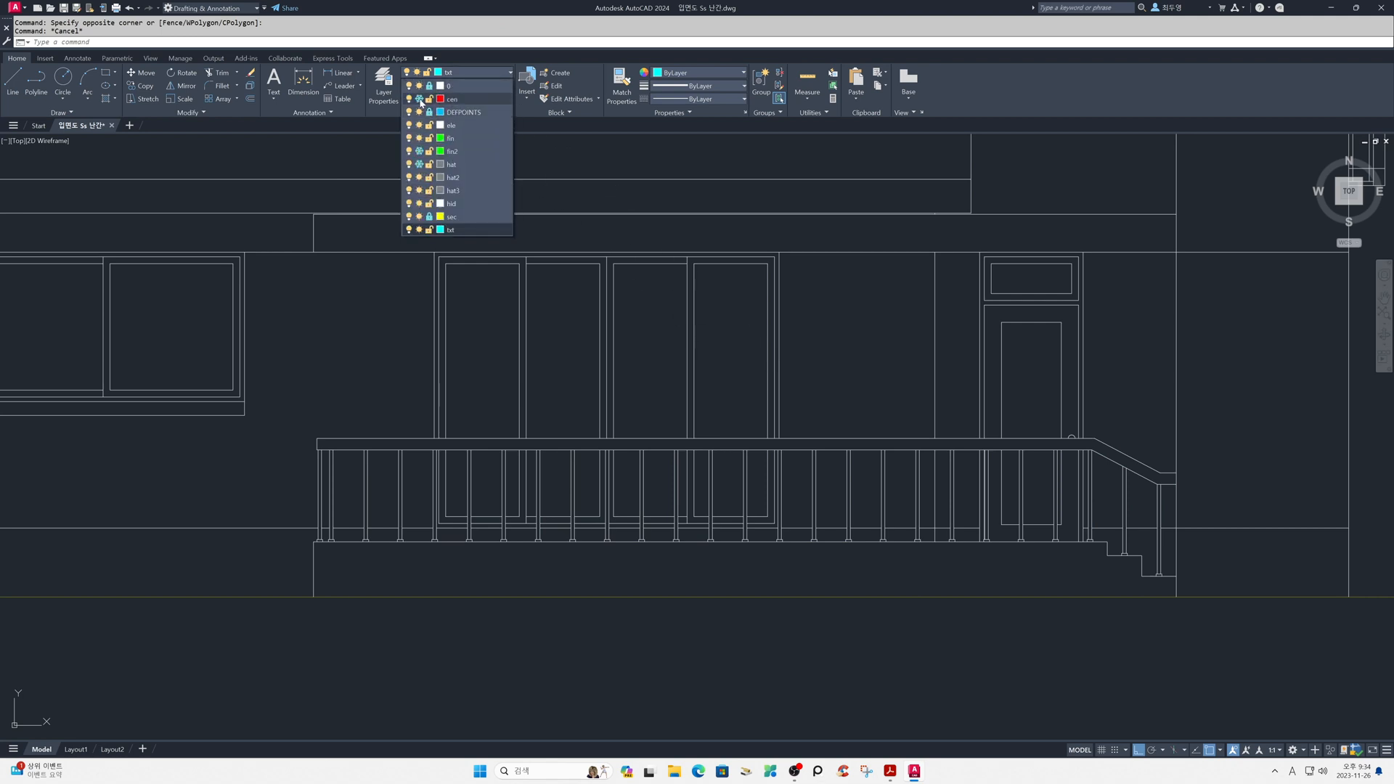
{"action": "left_click", "coordinate": [419, 99]}
{"action": "left_click", "coordinate": [419, 151]}
{"action": "left_click", "coordinate": [419, 164]}
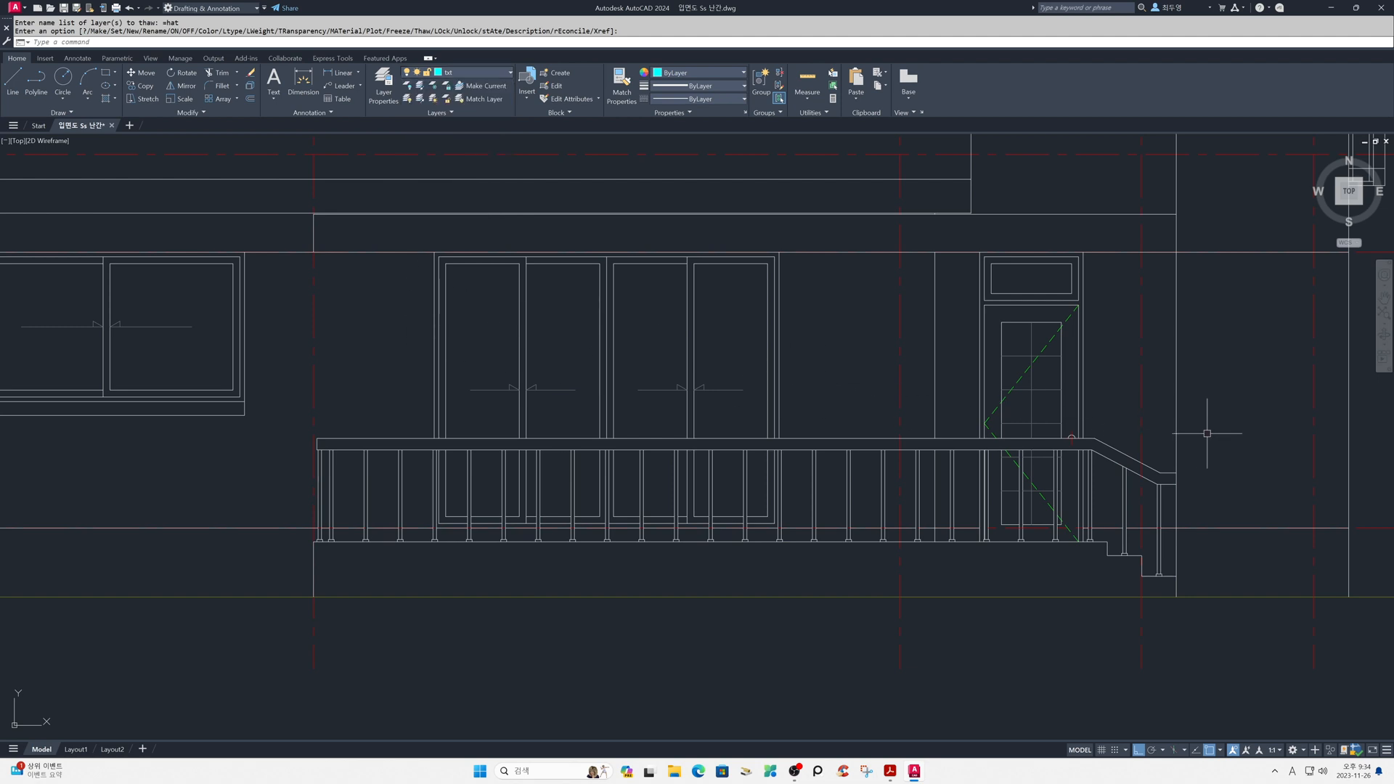
- Trim the door knob's centre line below the handrail's top edge and erase its leftover horizontal centre line
{"action": "scroll", "coordinate": [1114, 441], "scroll_direction": "up", "scroll_amount": 8}
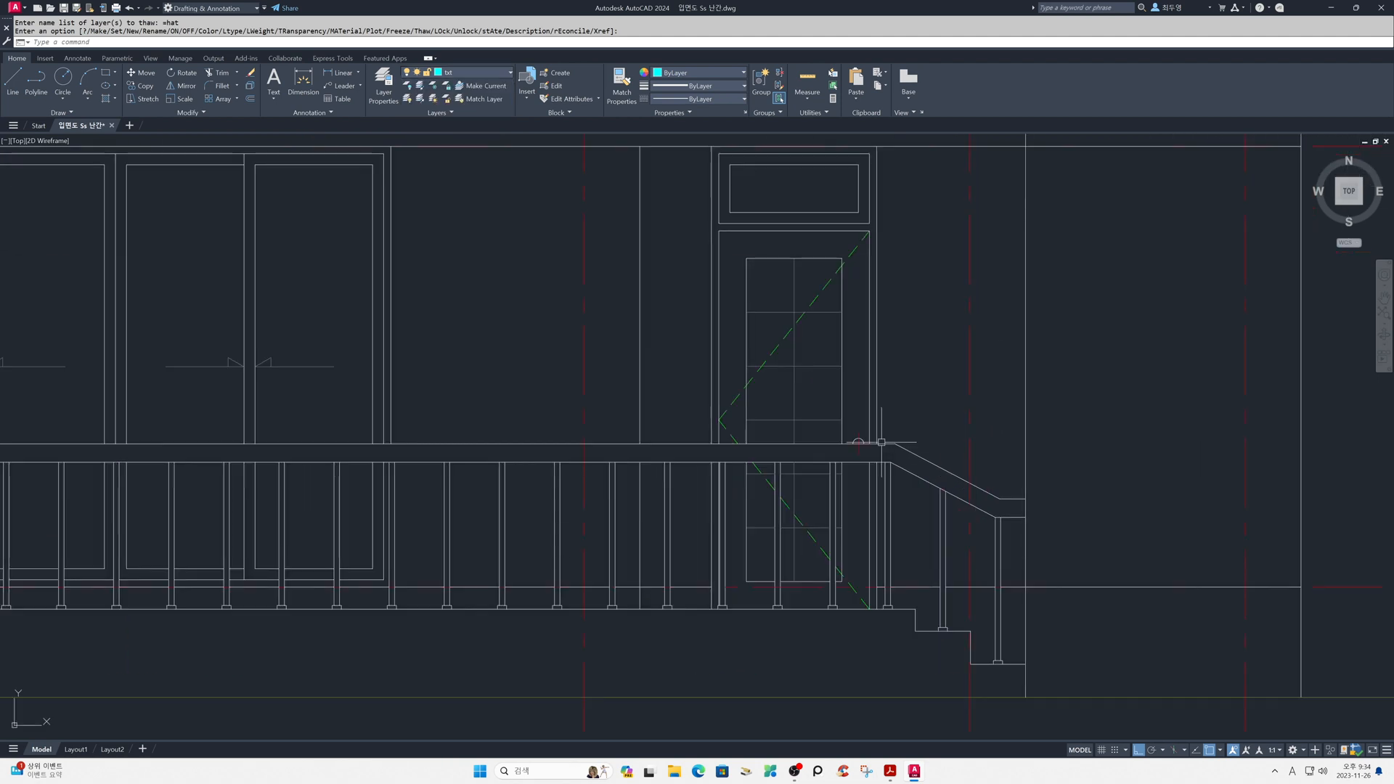
{"action": "scroll", "coordinate": [870, 462], "scroll_direction": "up", "scroll_amount": 2}
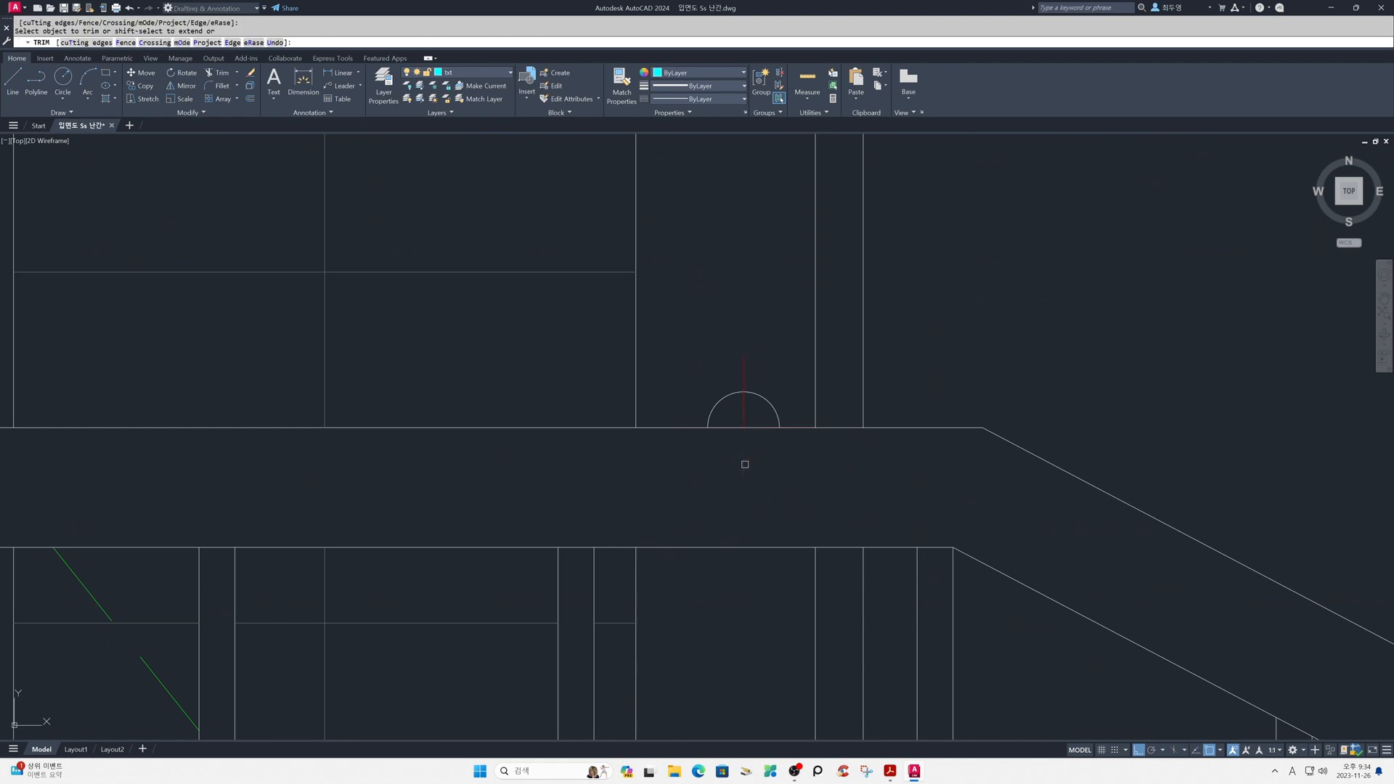
{"action": "key", "text": "Return"}
{"action": "left_click", "coordinate": [687, 428]}
{"action": "key", "text": "Delete"}
{"action": "scroll", "coordinate": [754, 469], "scroll_direction": "down", "scroll_amount": 10}
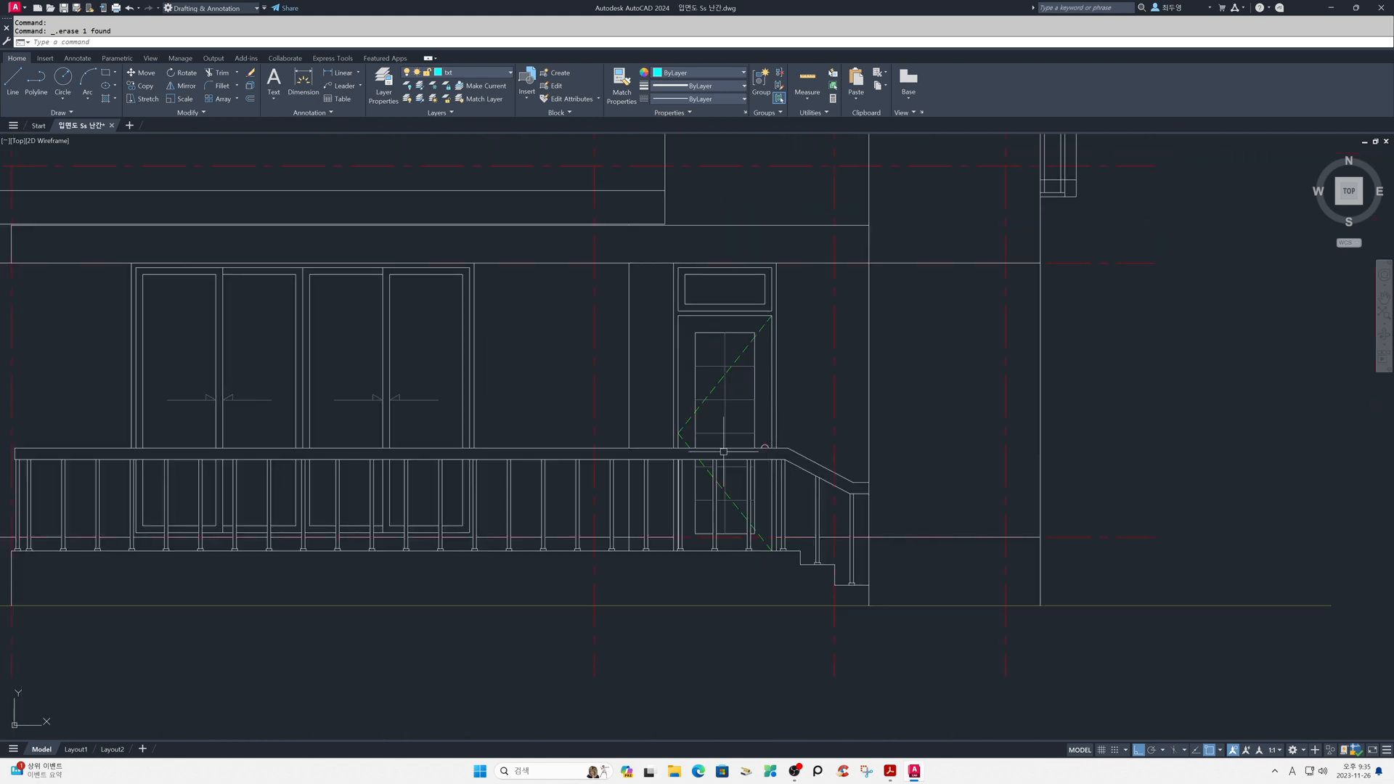
{"action": "scroll", "coordinate": [725, 451], "scroll_direction": "down", "scroll_amount": 3}
{"action": "middle_click_drag", "start_coordinate": [677, 451], "coordinate": [902, 460]}
{"action": "scroll", "coordinate": [834, 445], "scroll_direction": "up", "scroll_amount": 2}
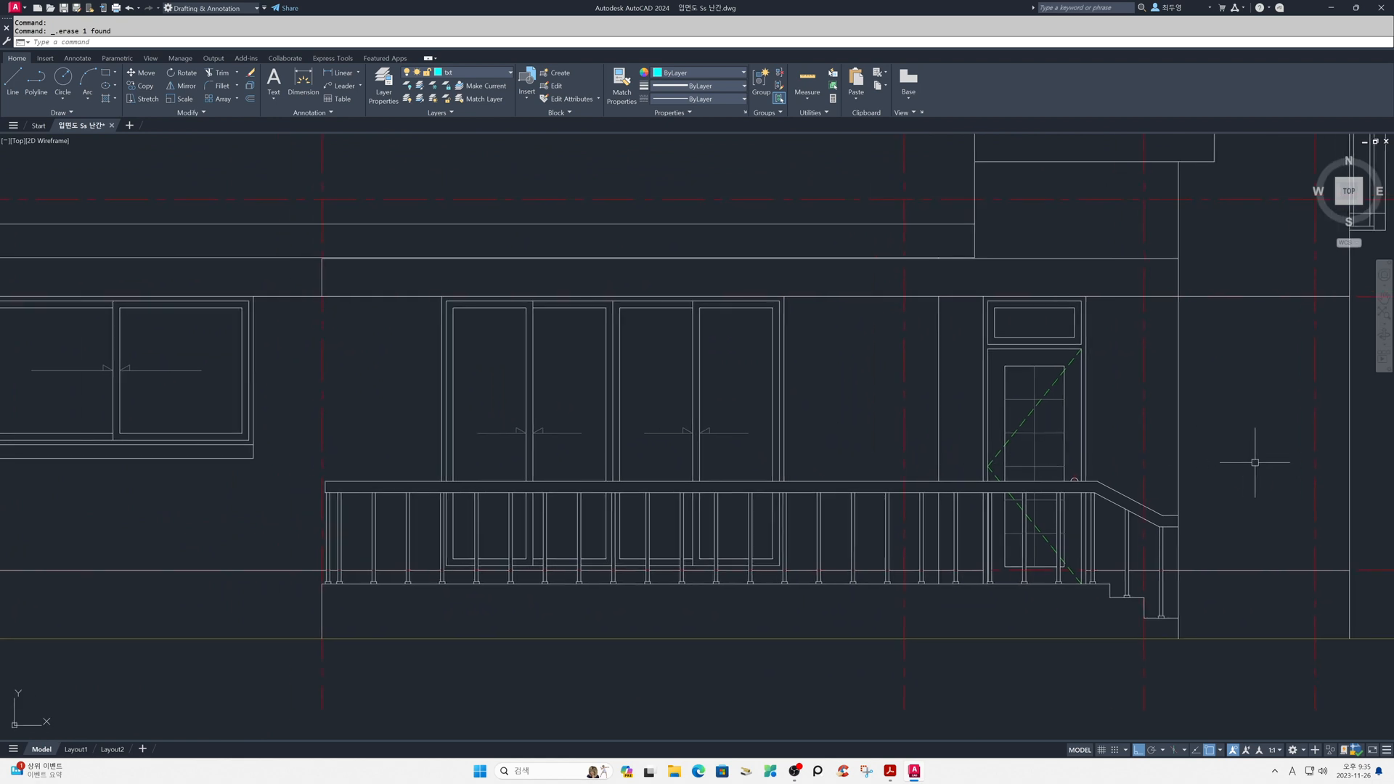